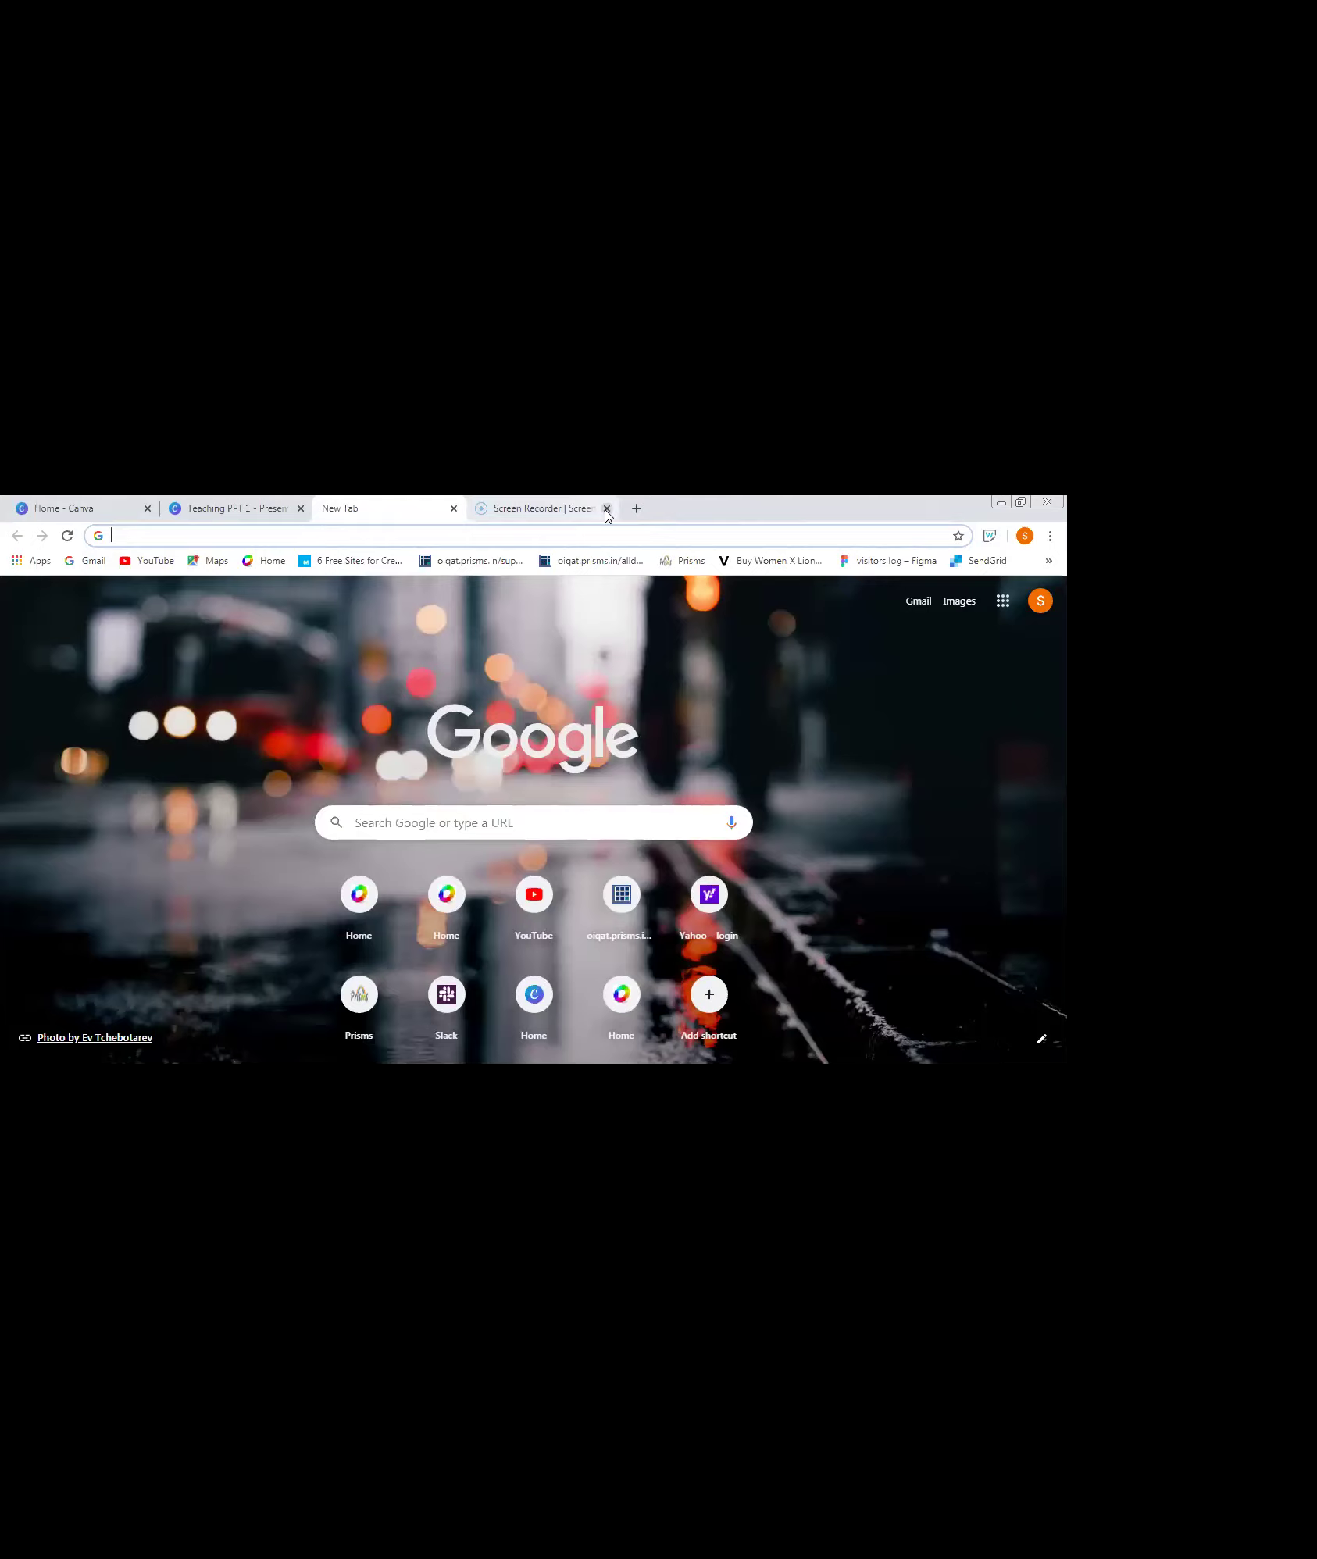
- Search Google for "canva" and open the Canva website in the new tab, closing that tab again
left_click(137, 506)
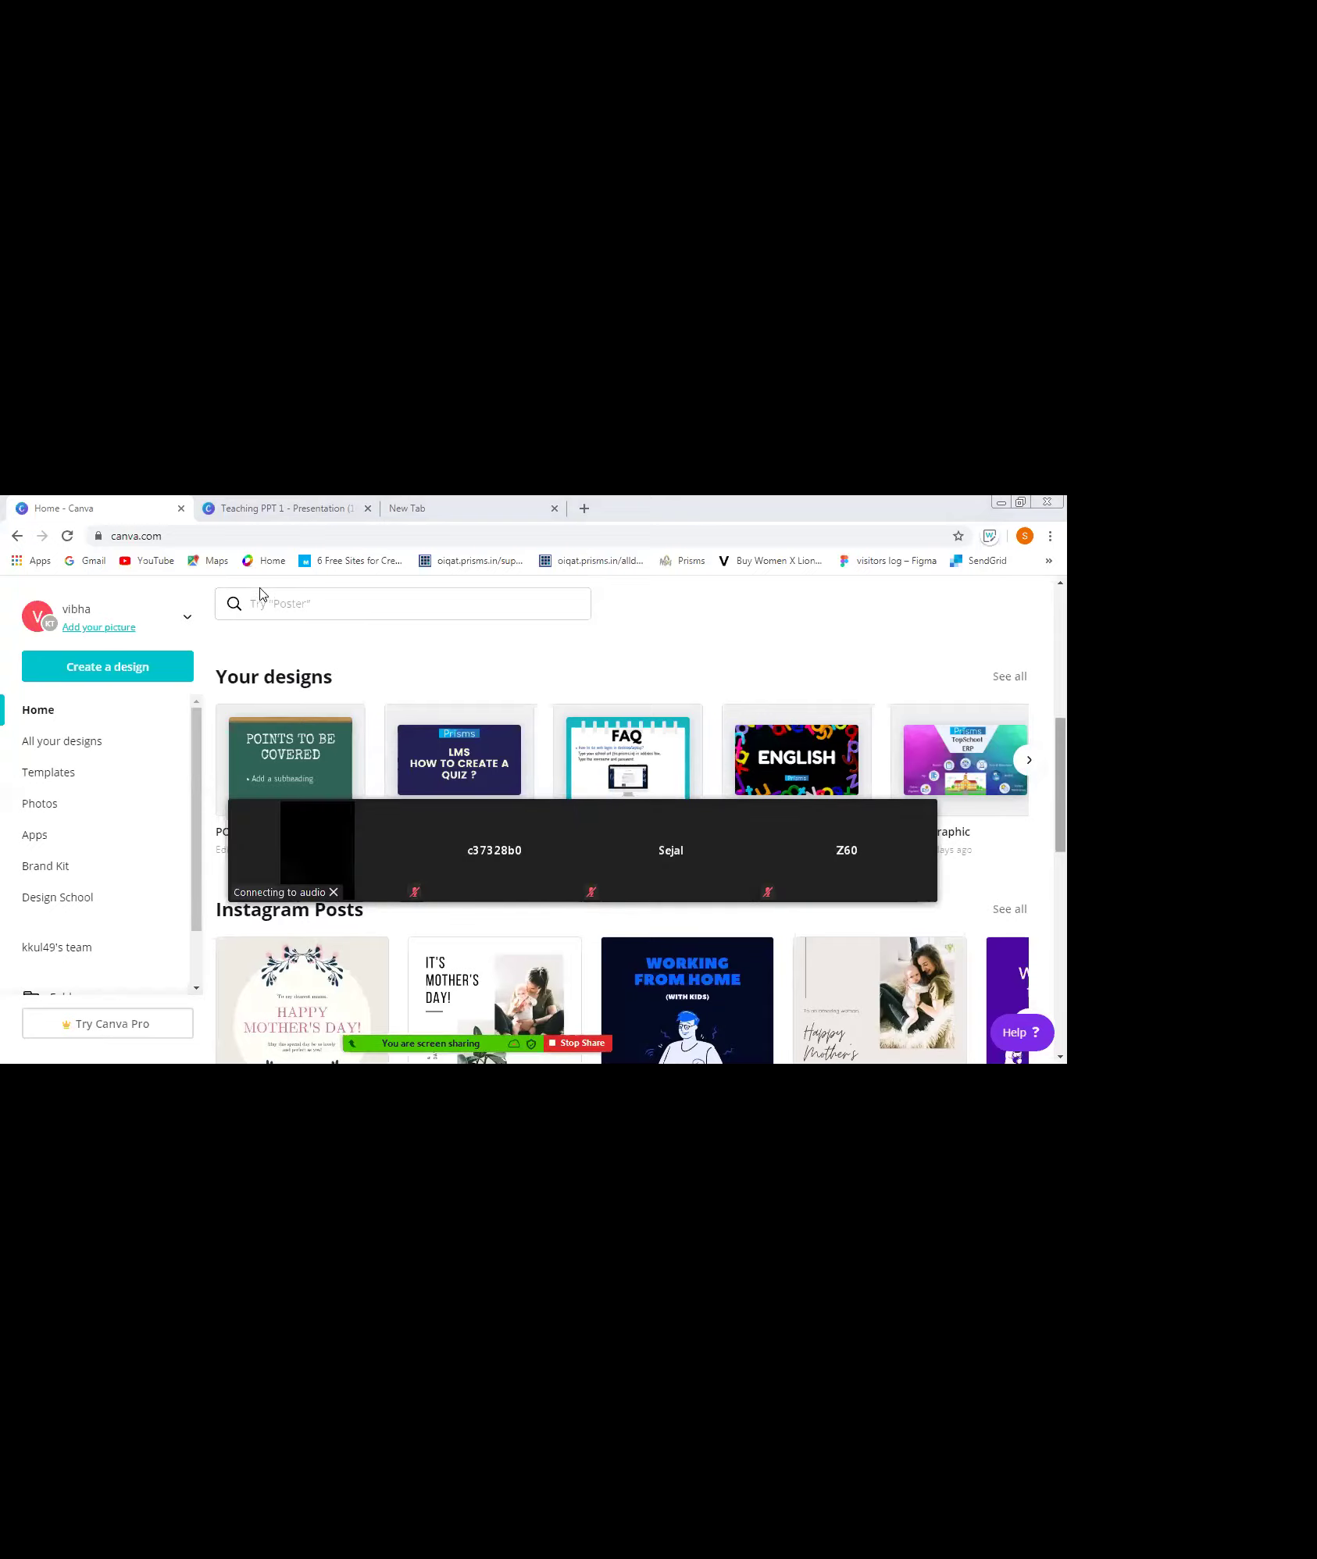
key("ctrl+3")
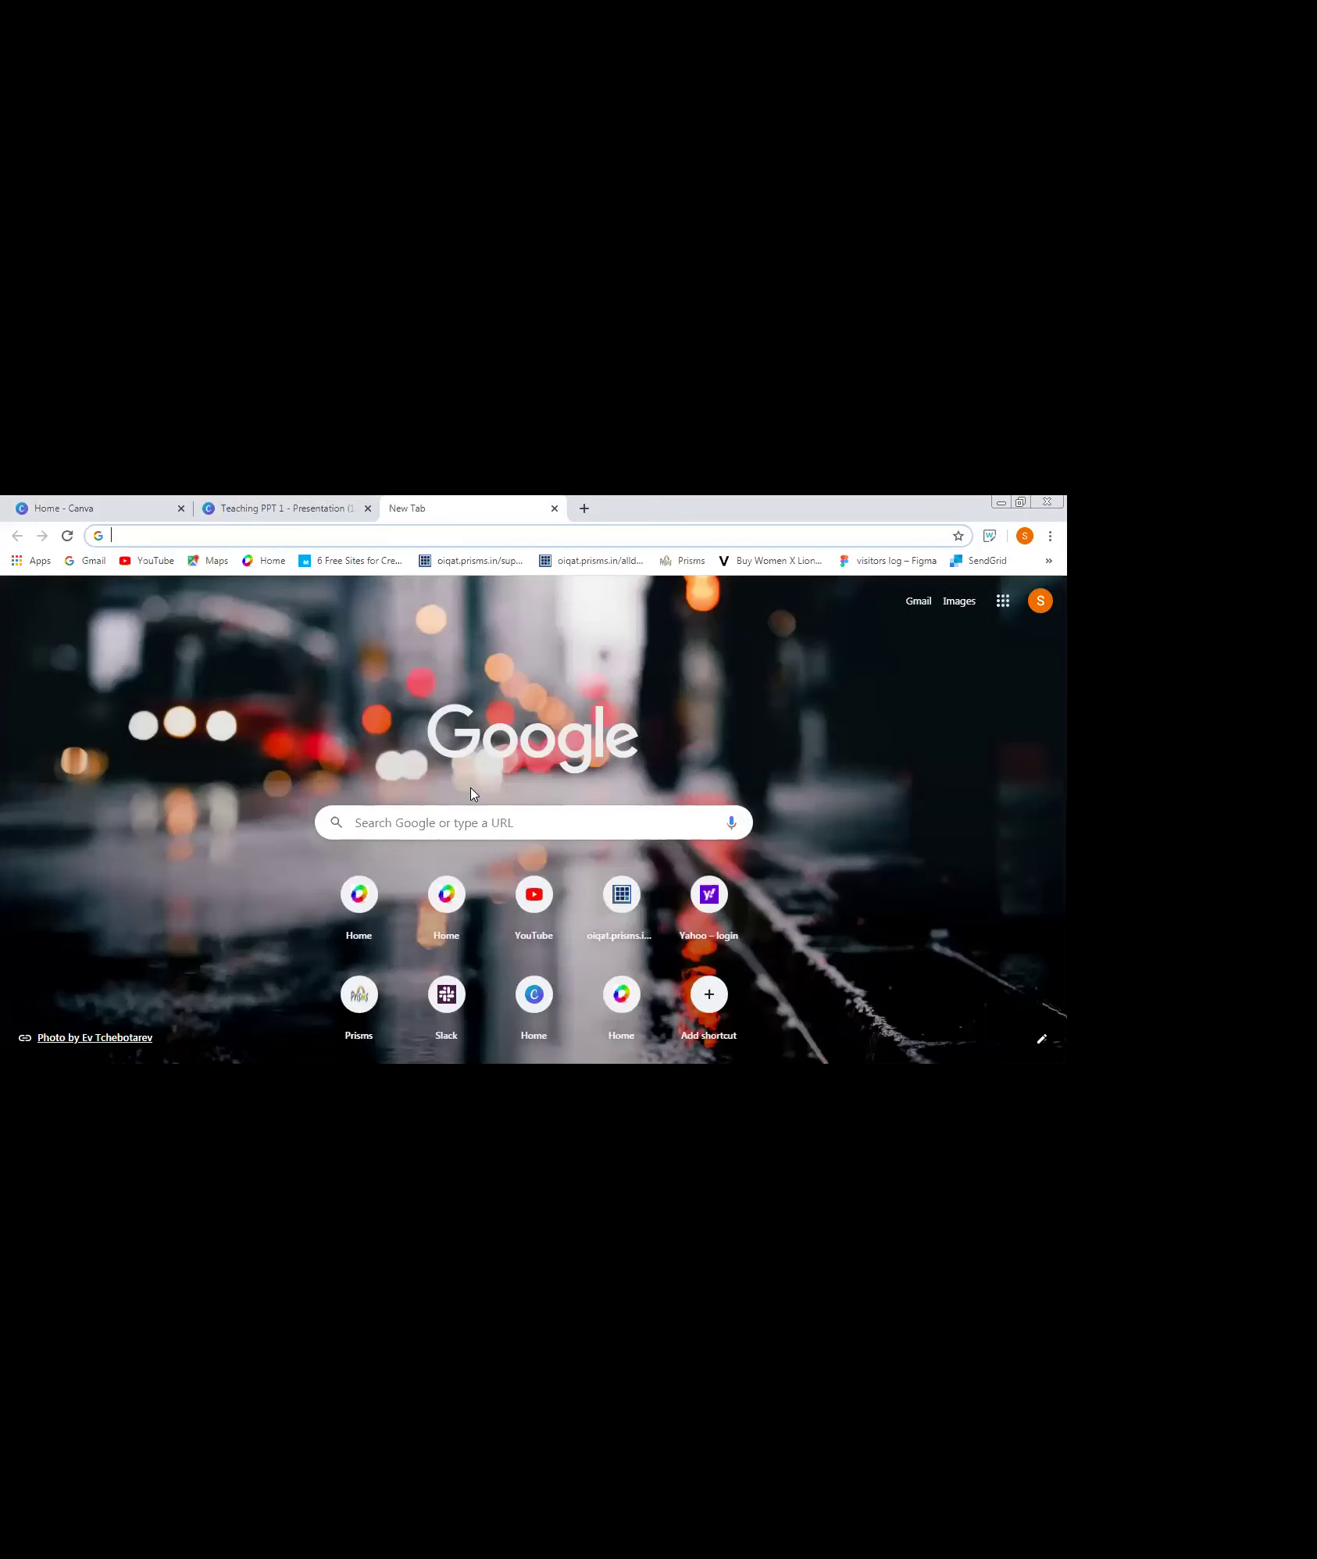
left_click(442, 832)
type("canva")
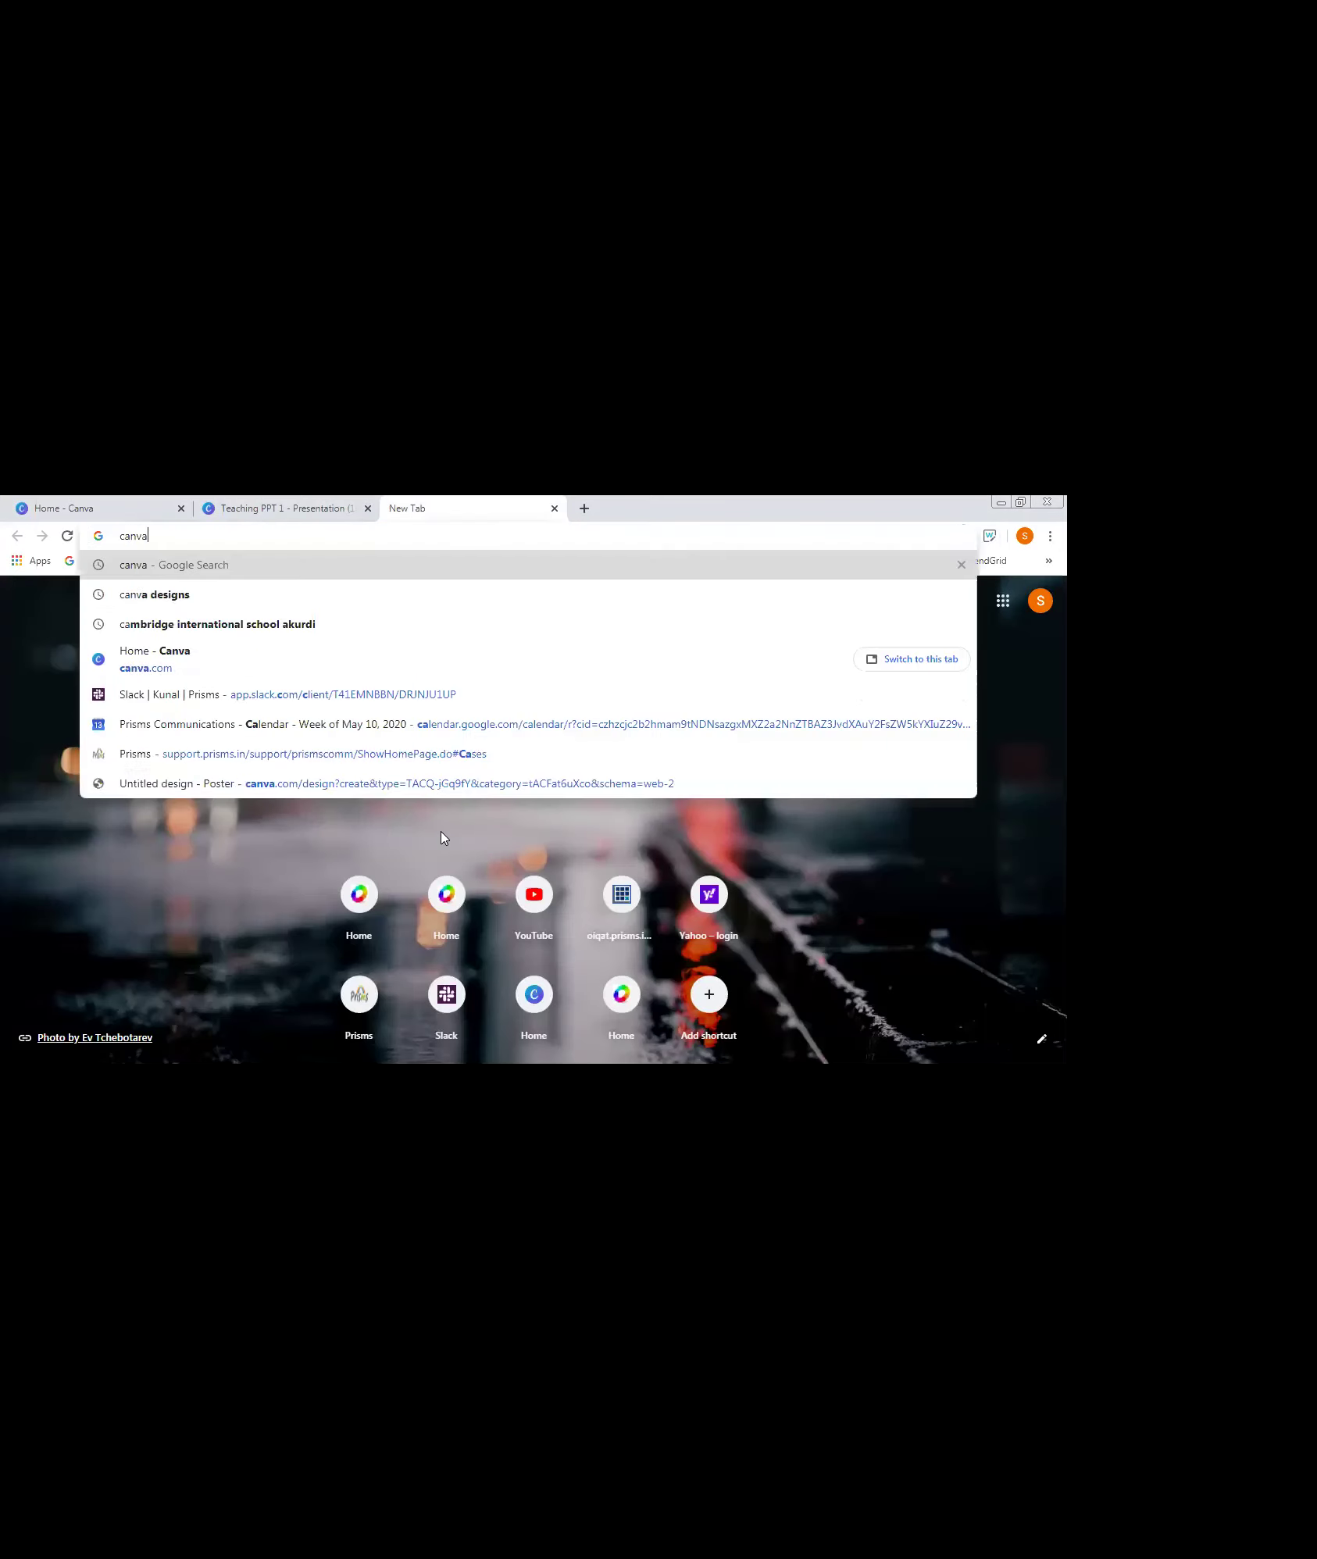
key("Return")
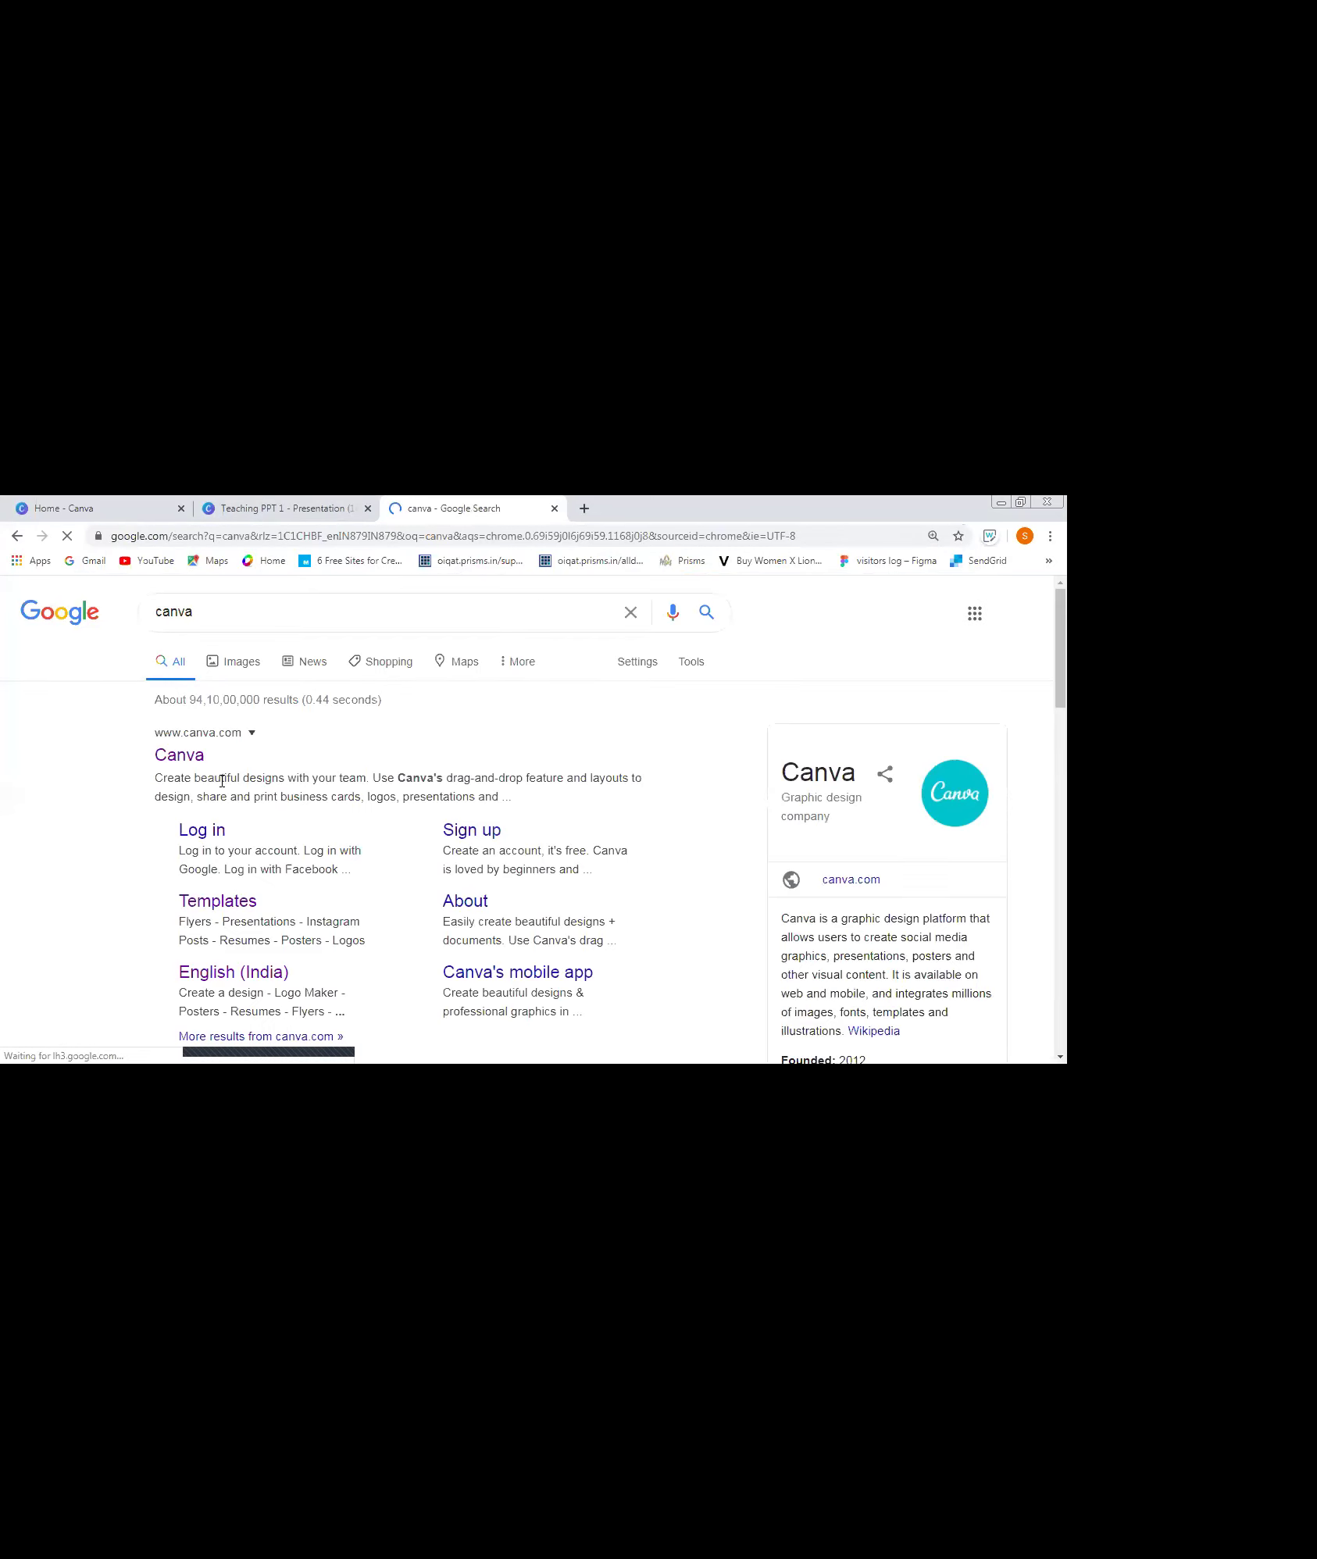
left_click(189, 754)
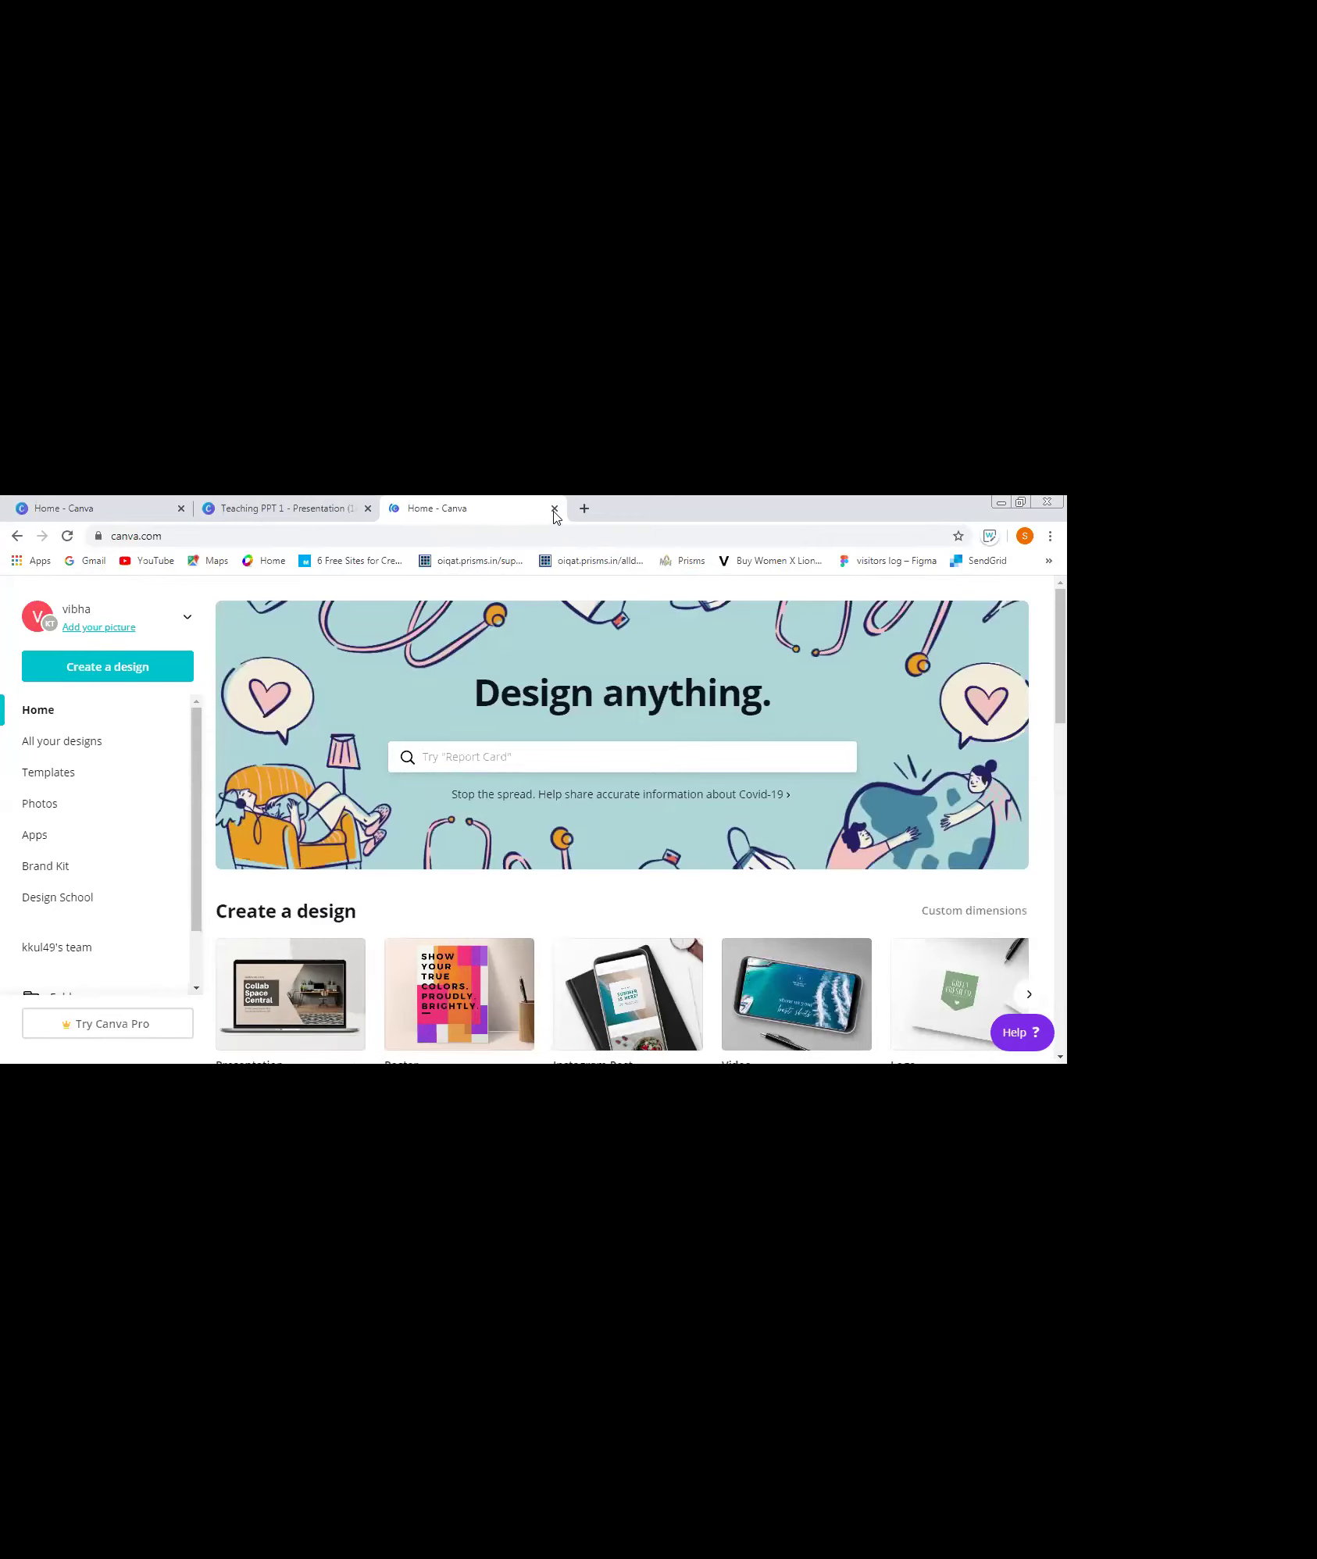
key("ctrl+w")
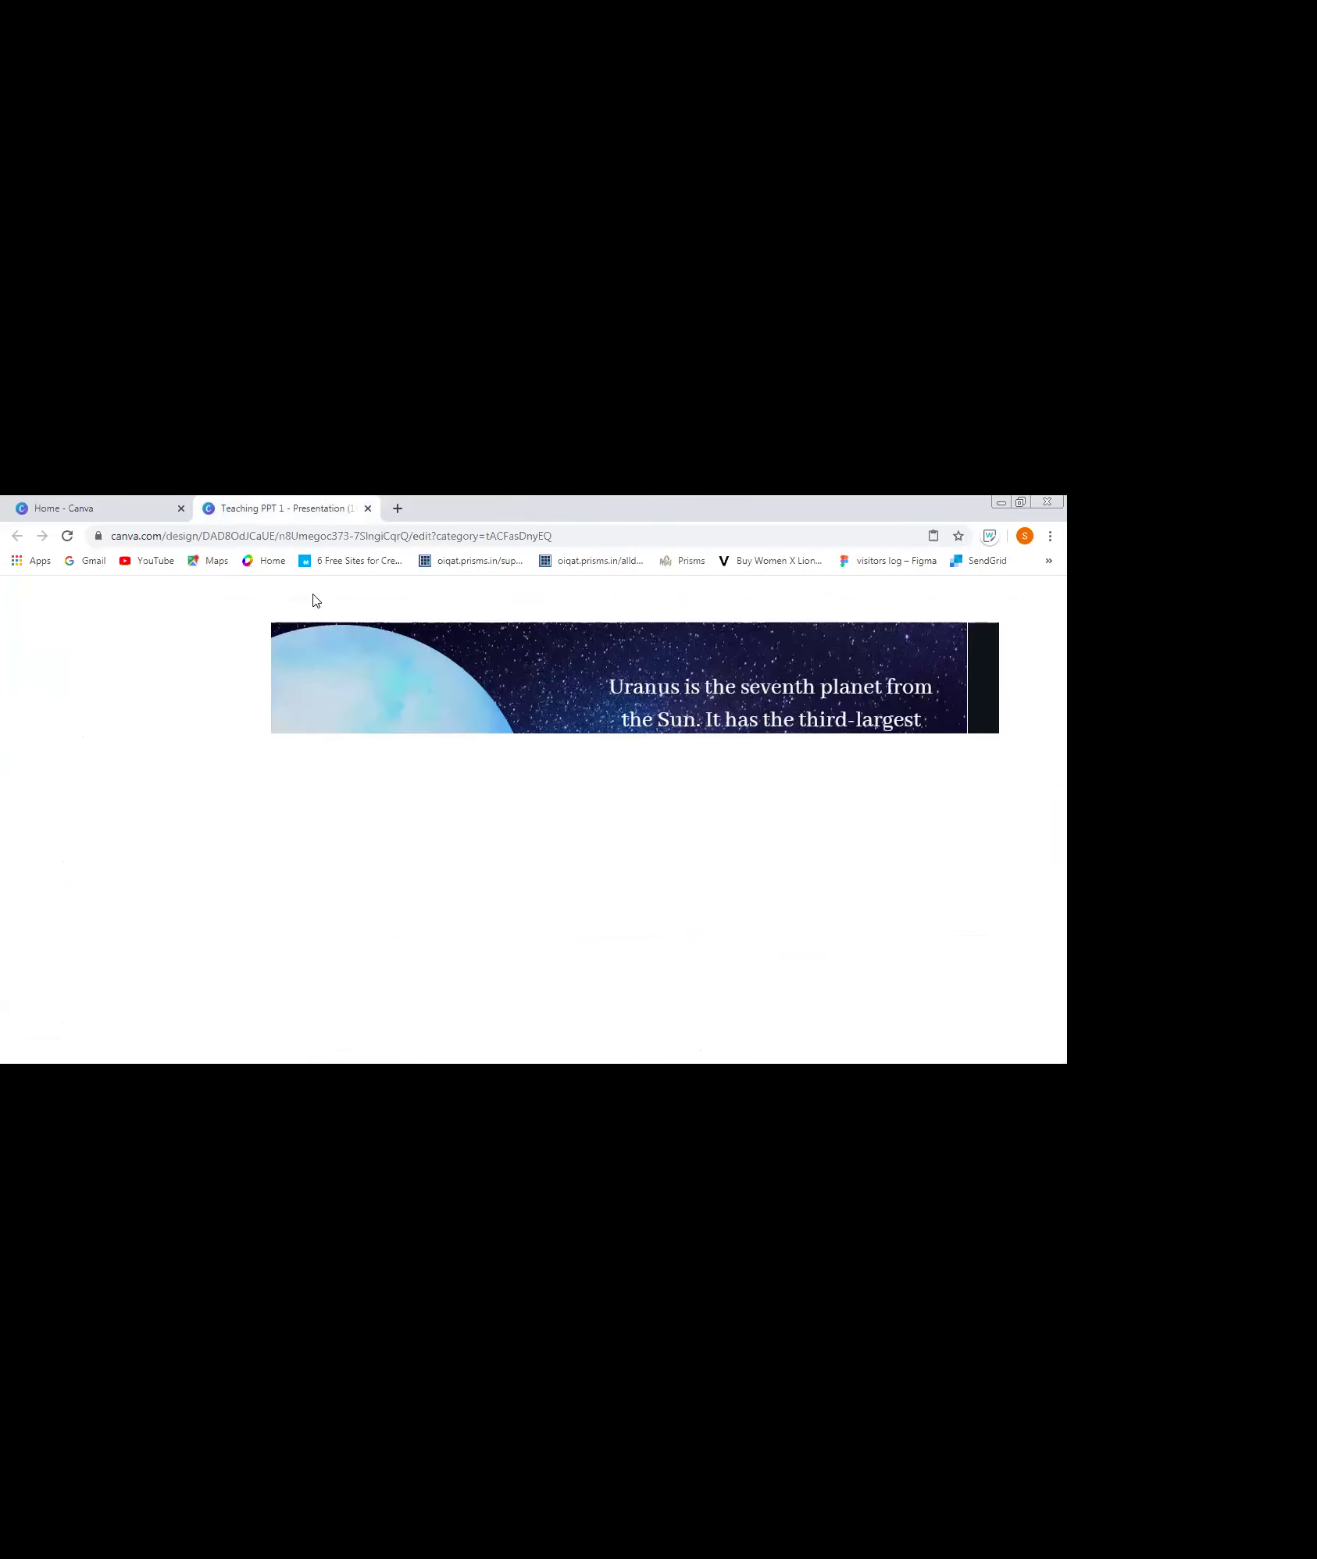
- Return to the existing Canva home page and create a new design of the Presentation type
key("ctrl+shift+Tab")
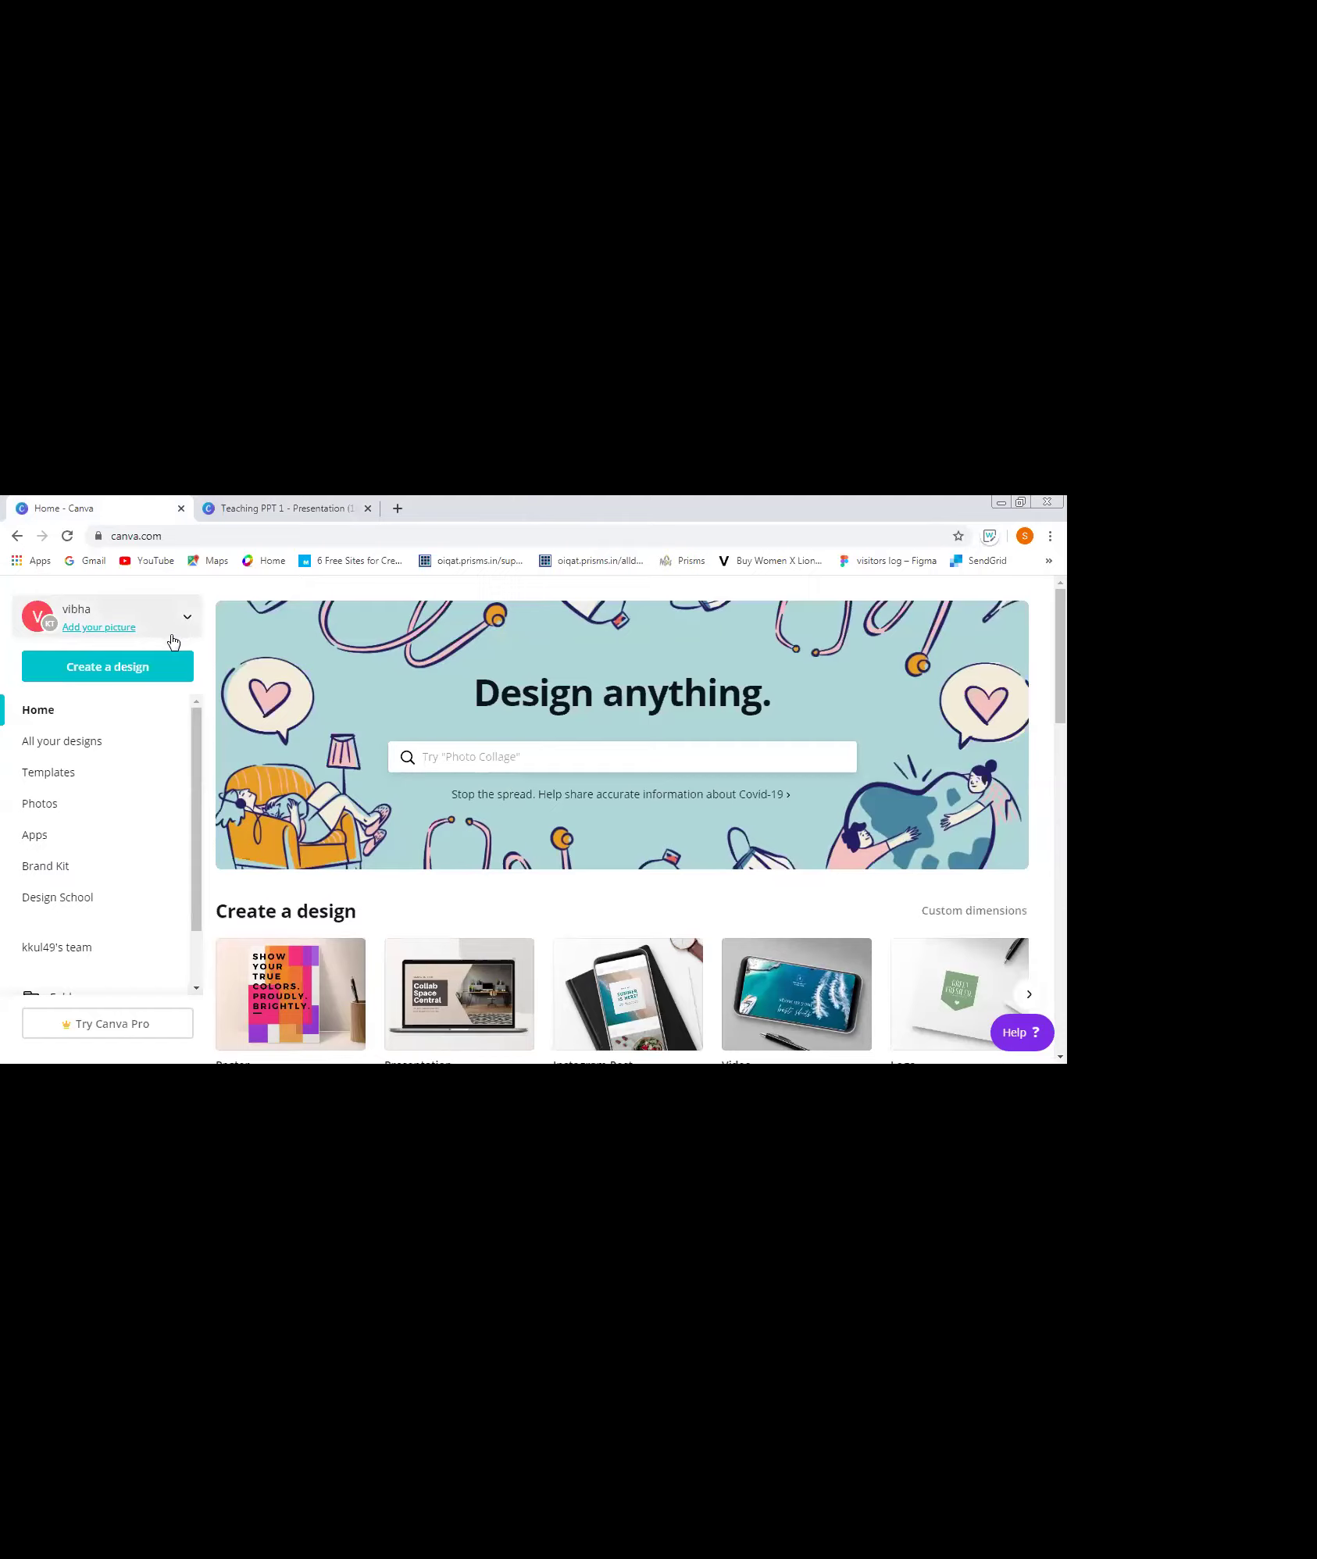
left_click(116, 685)
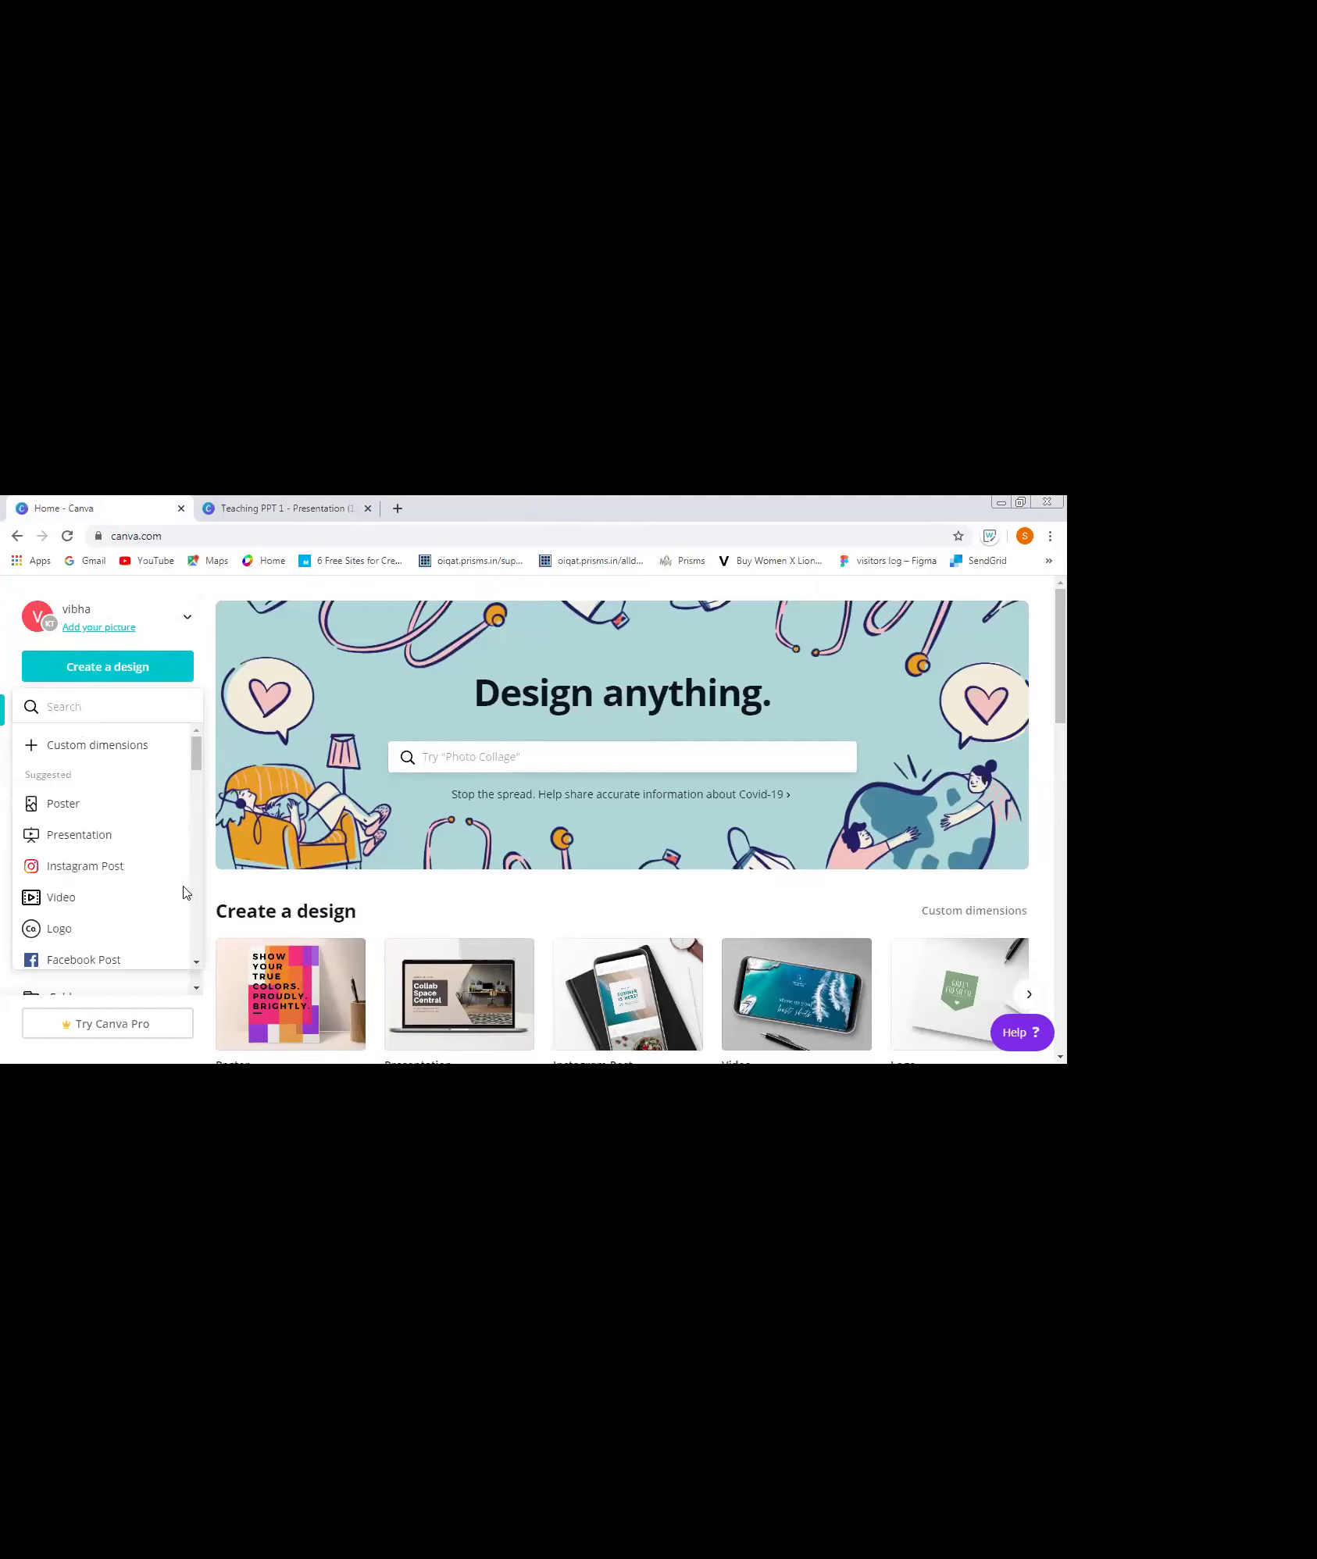
scroll(184, 907, "down", 10)
scroll(187, 947, "down", 6)
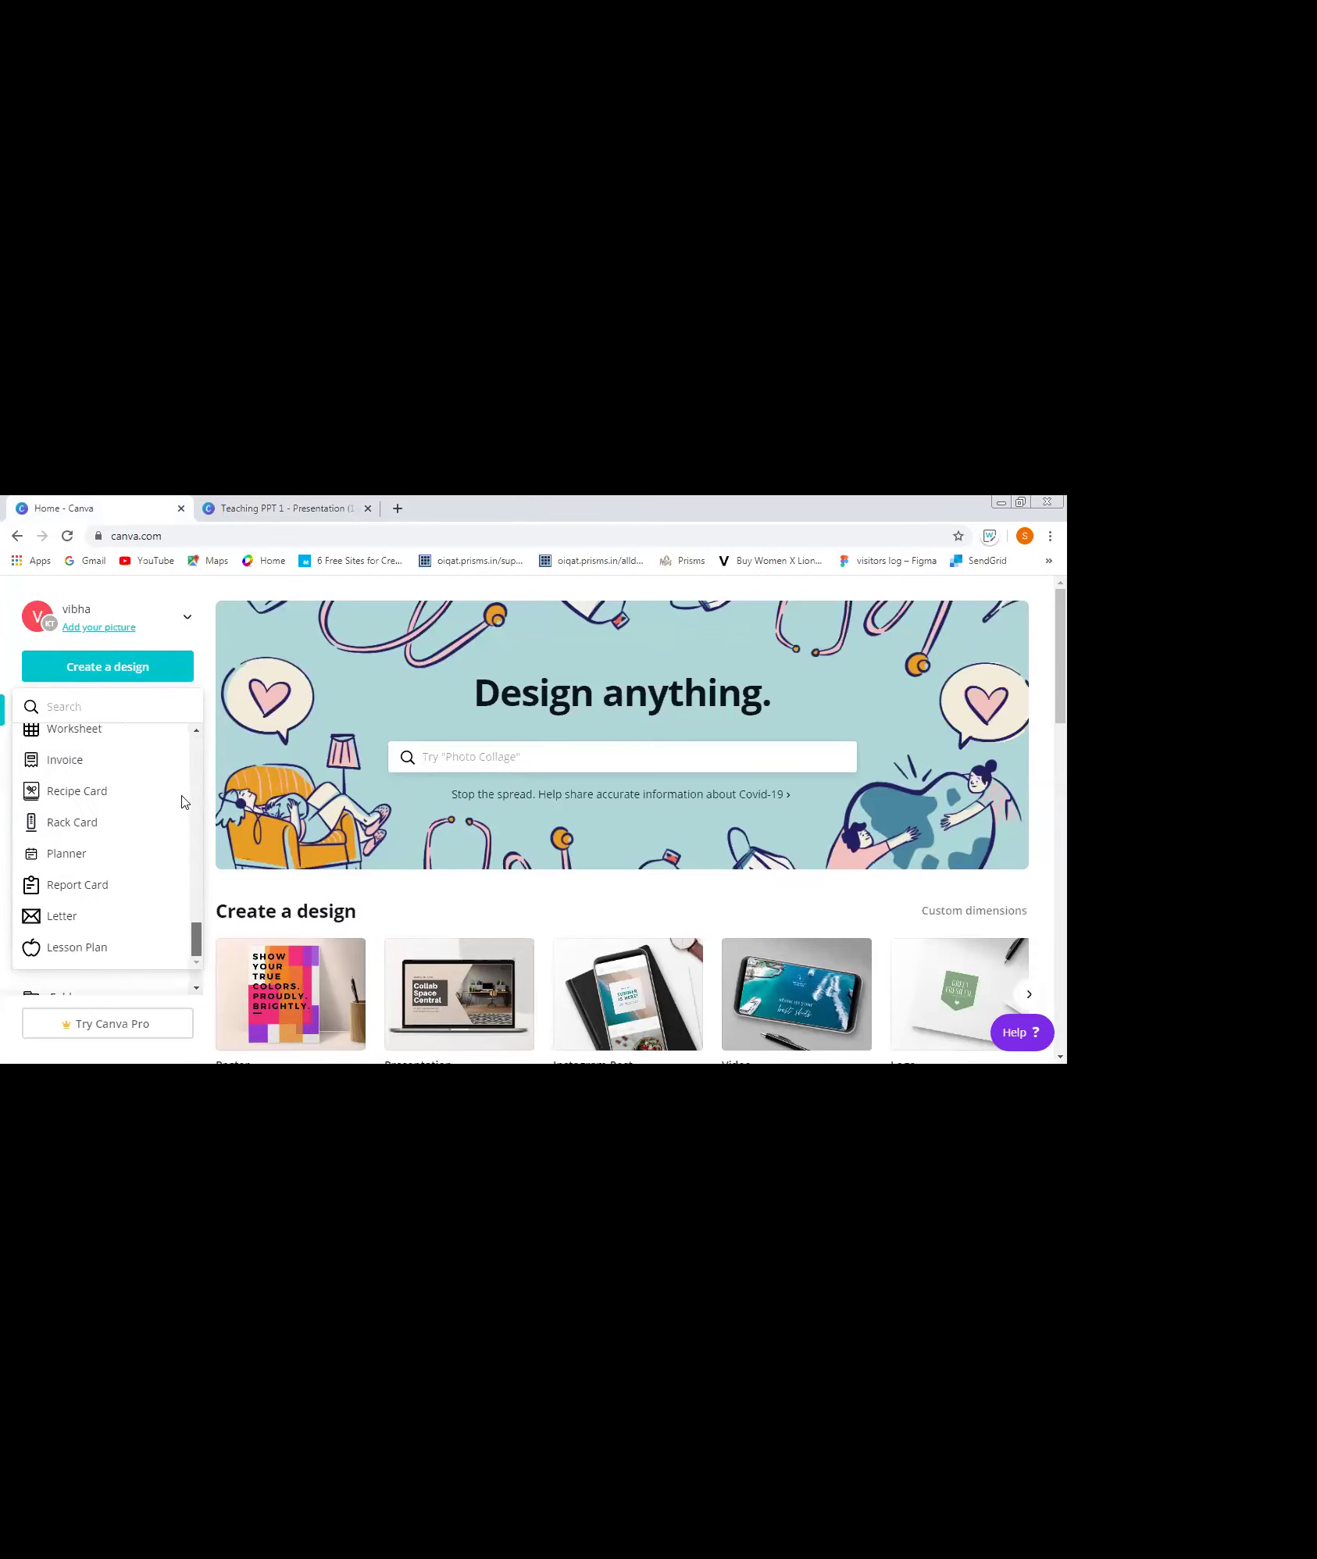
scroll(172, 739, "up", 15)
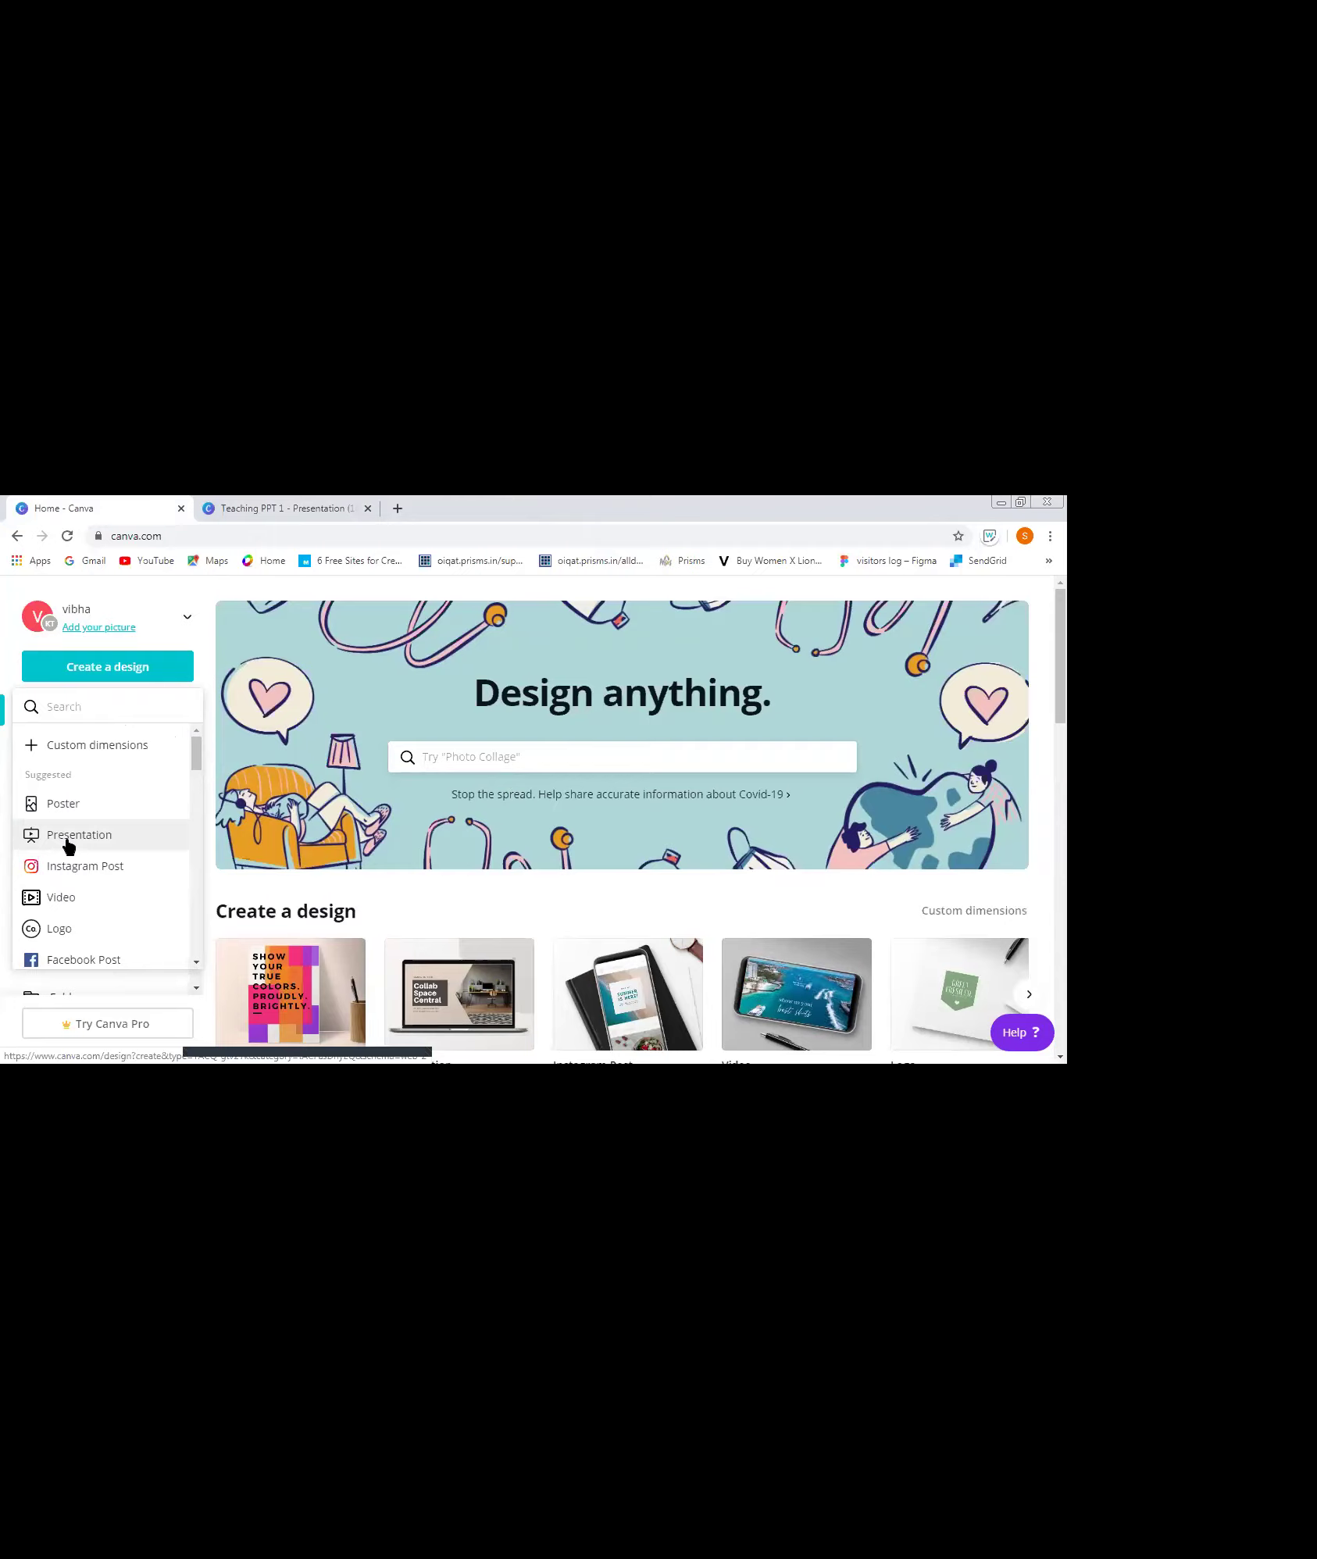
left_click(312, 844)
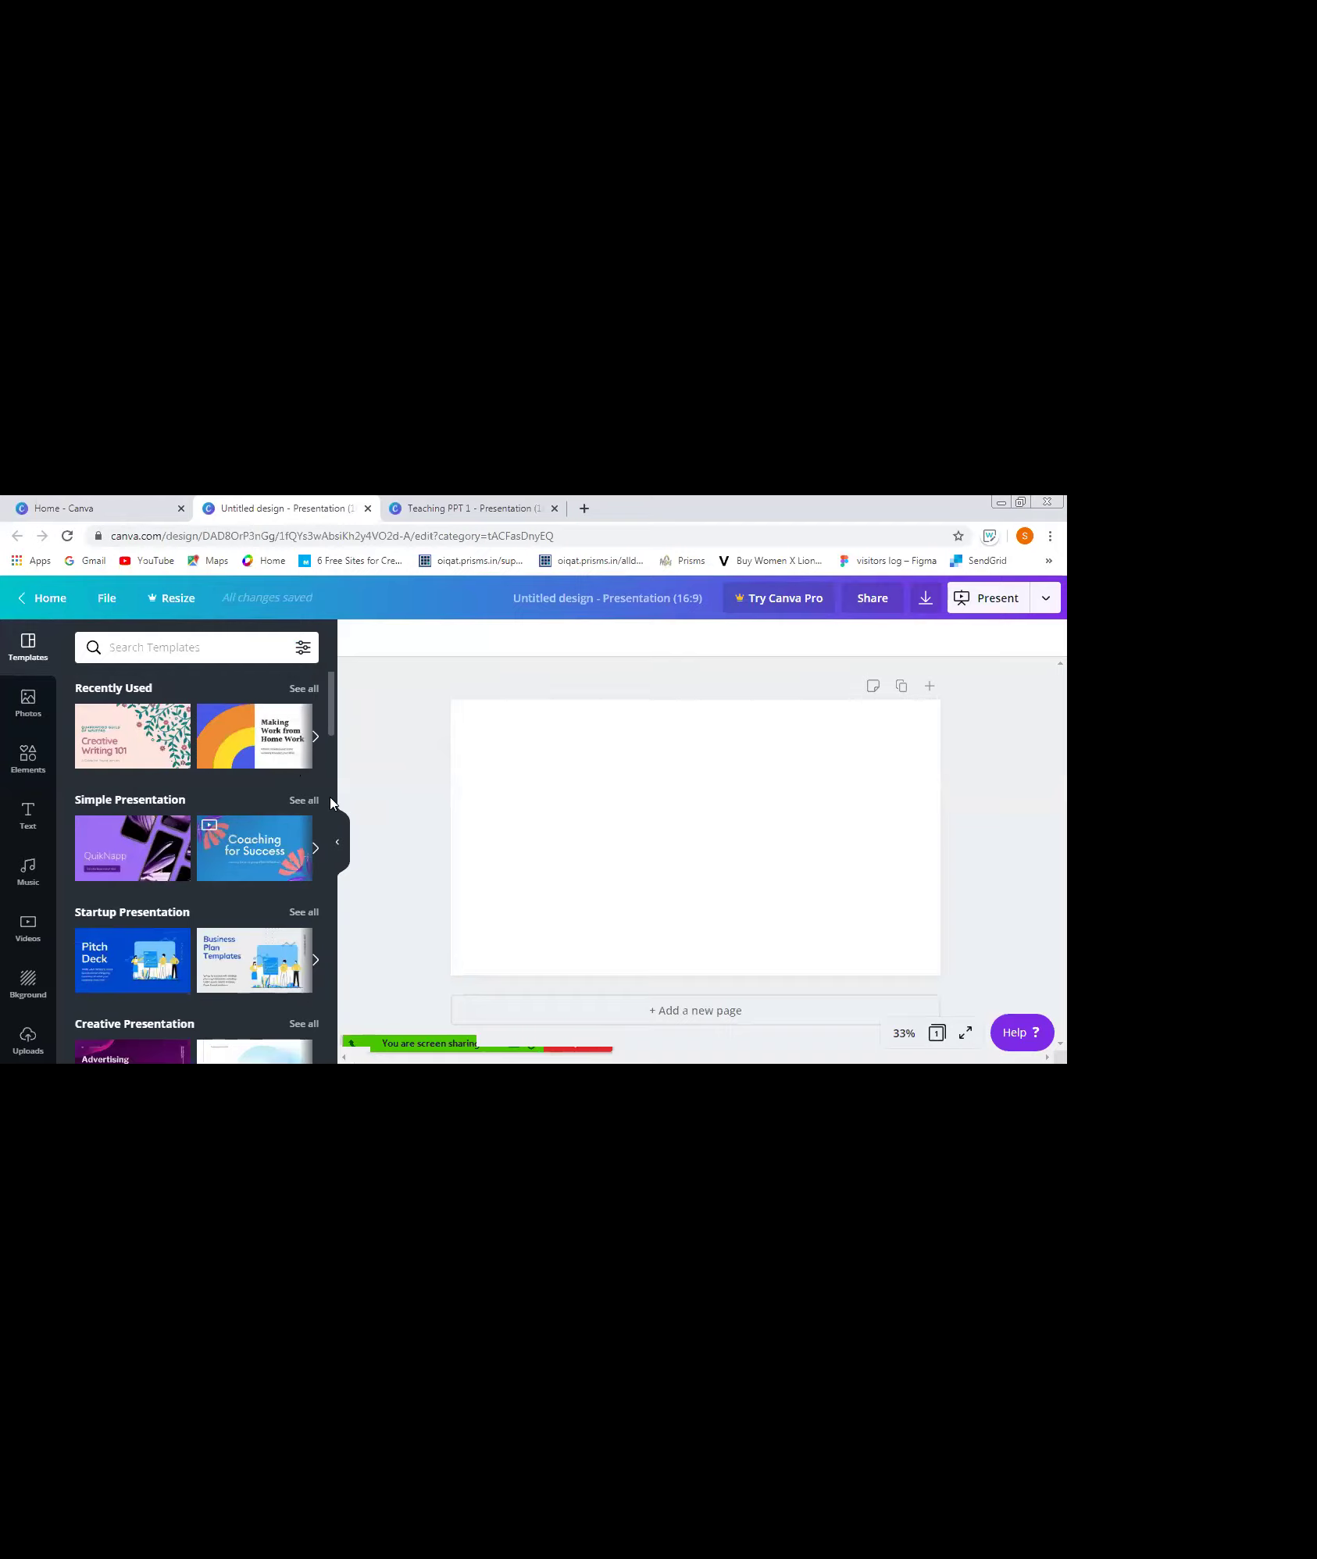
- Apply the orange "Look to the future." page from the Blue and Purple Simple Teamwork Keynote Presentation template to the blank slide
scroll(308, 799, "down", 5)
scroll(307, 754, "up", 2)
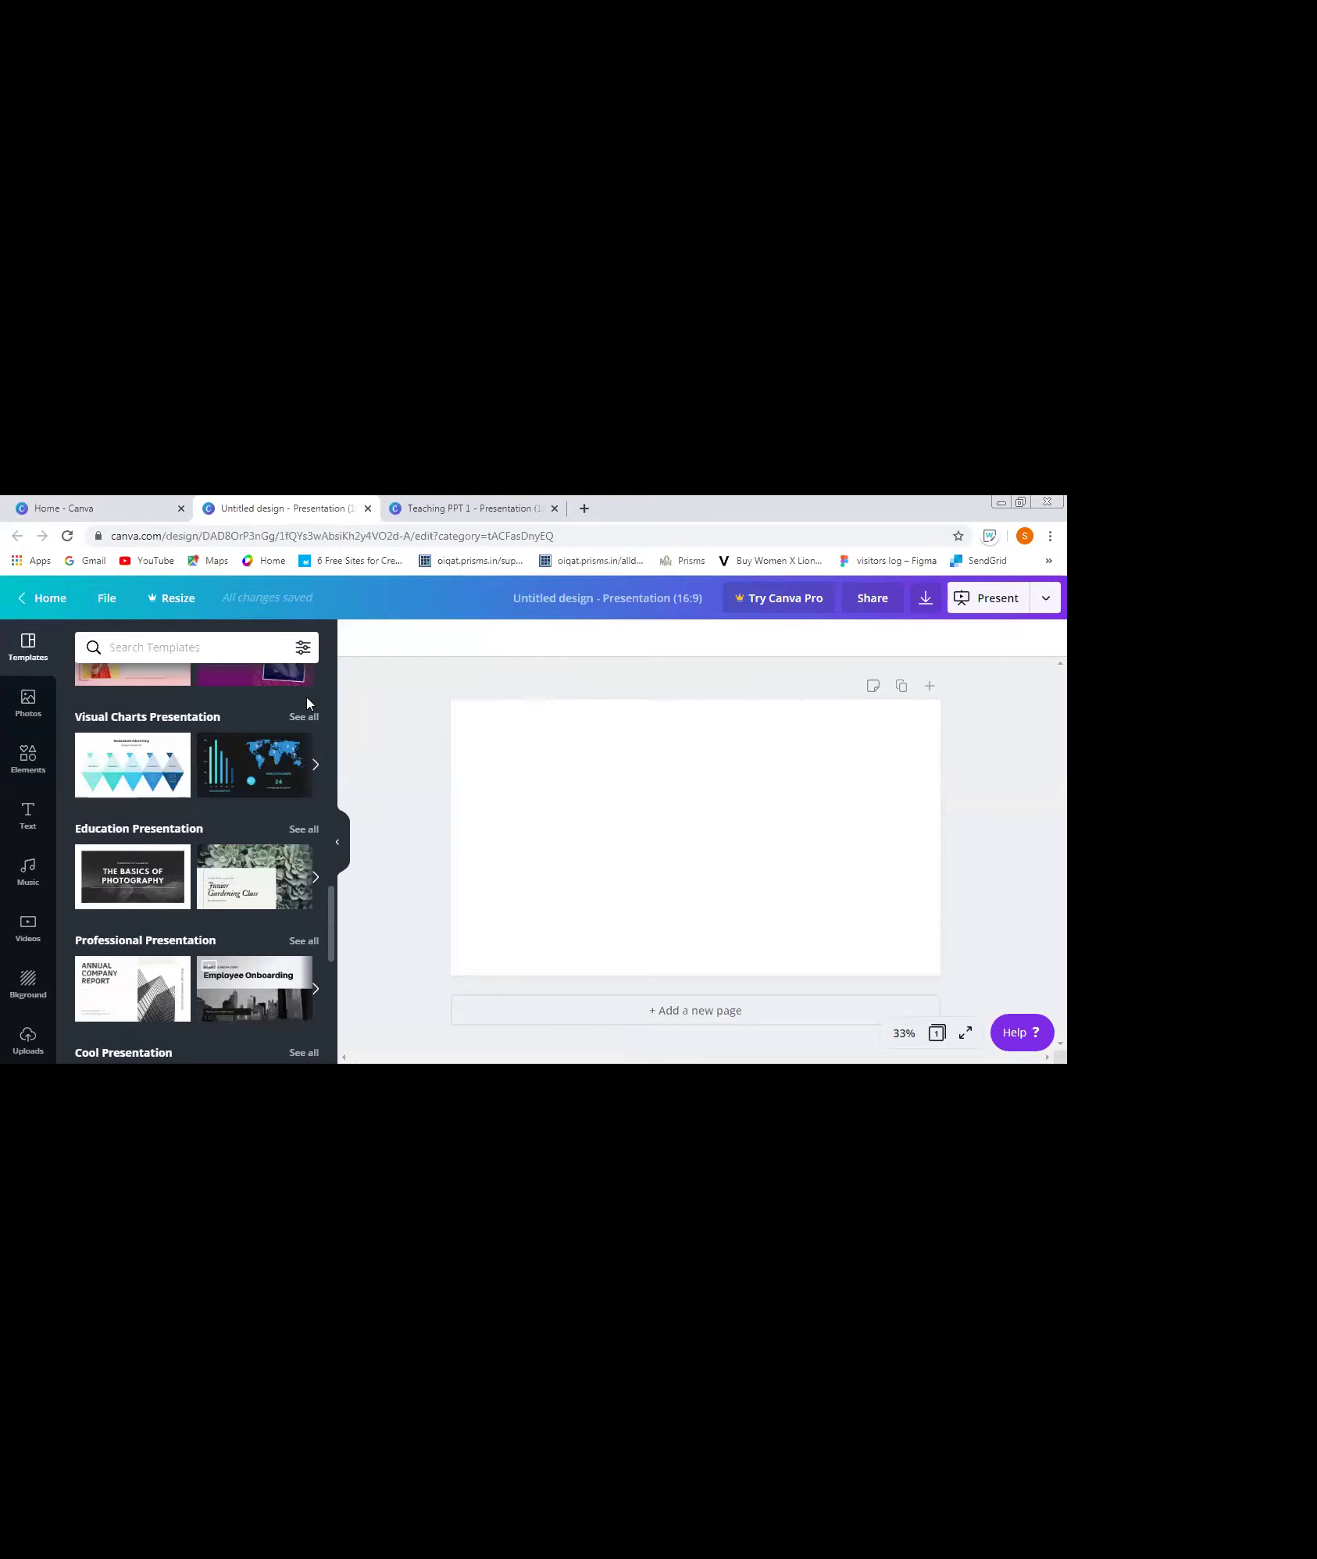
scroll(307, 703, "up", 4)
left_click(311, 847)
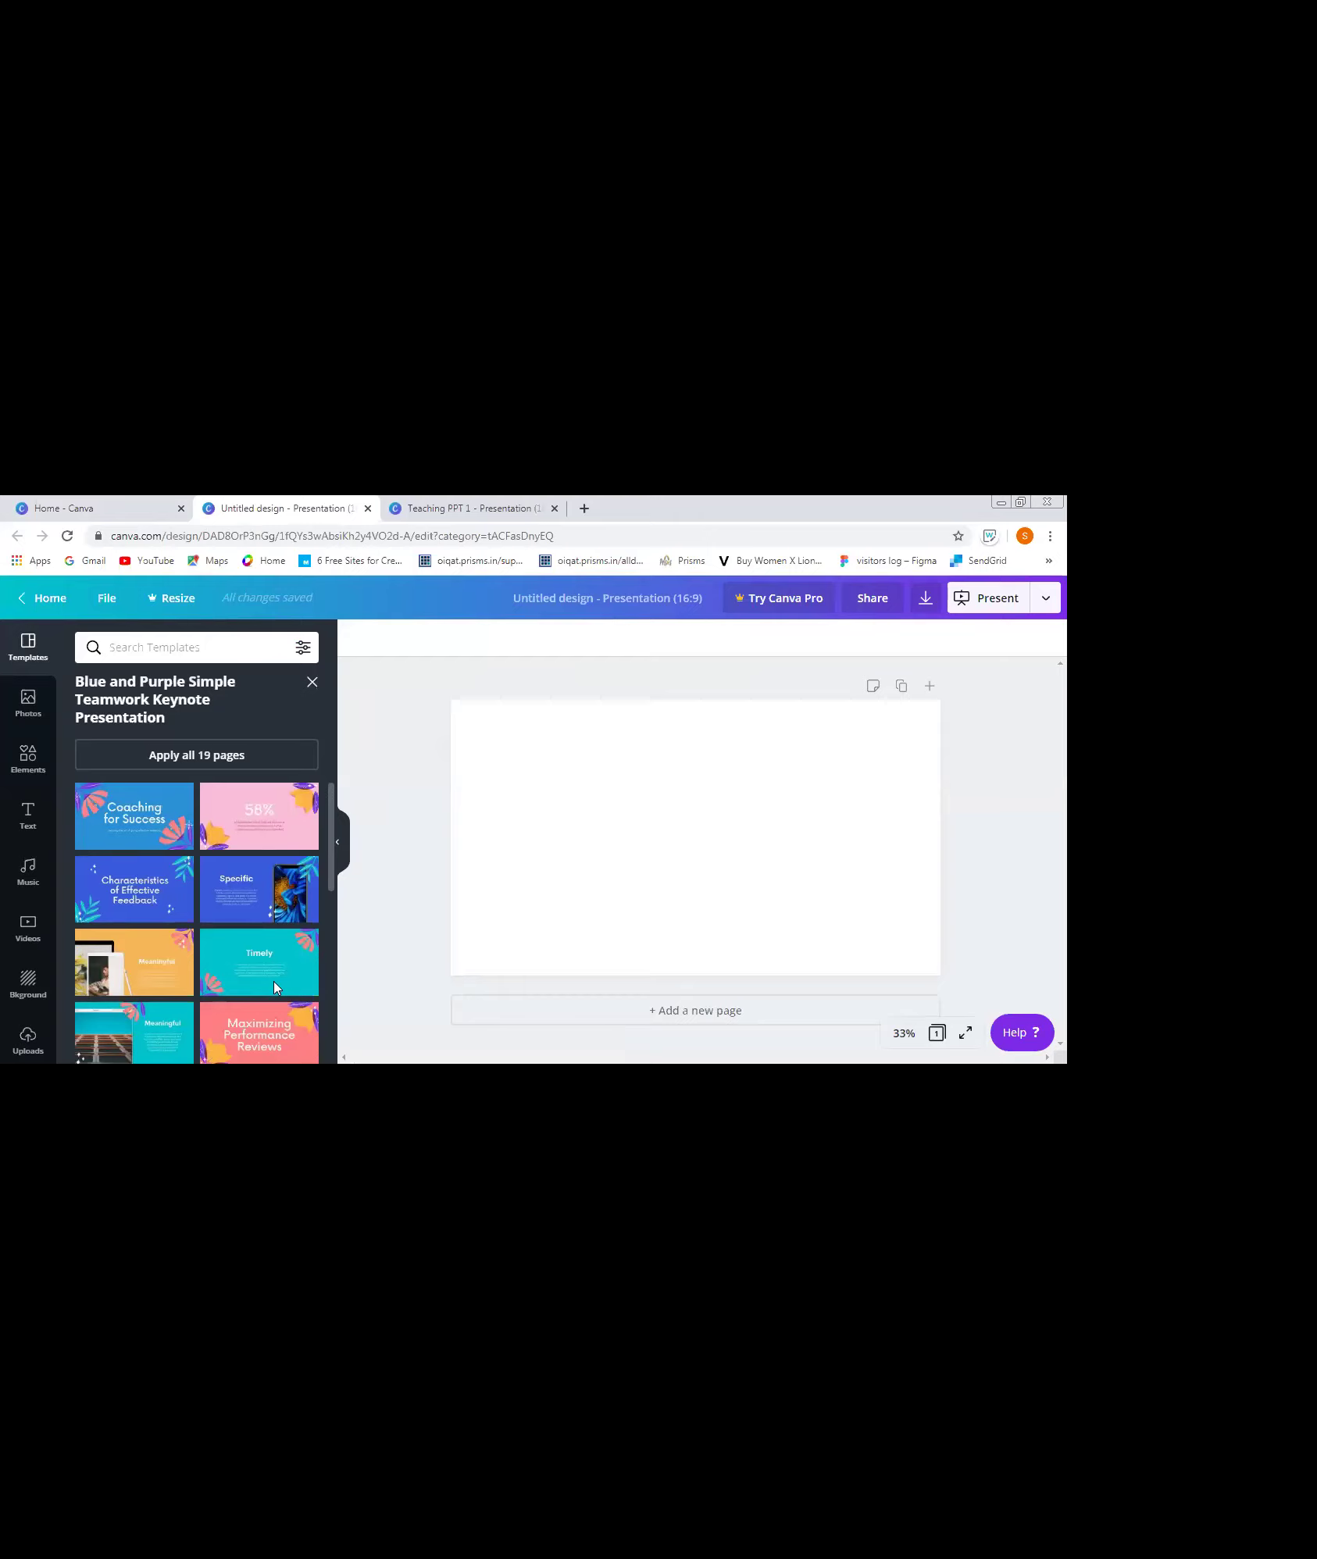
scroll(274, 988, "down", 2)
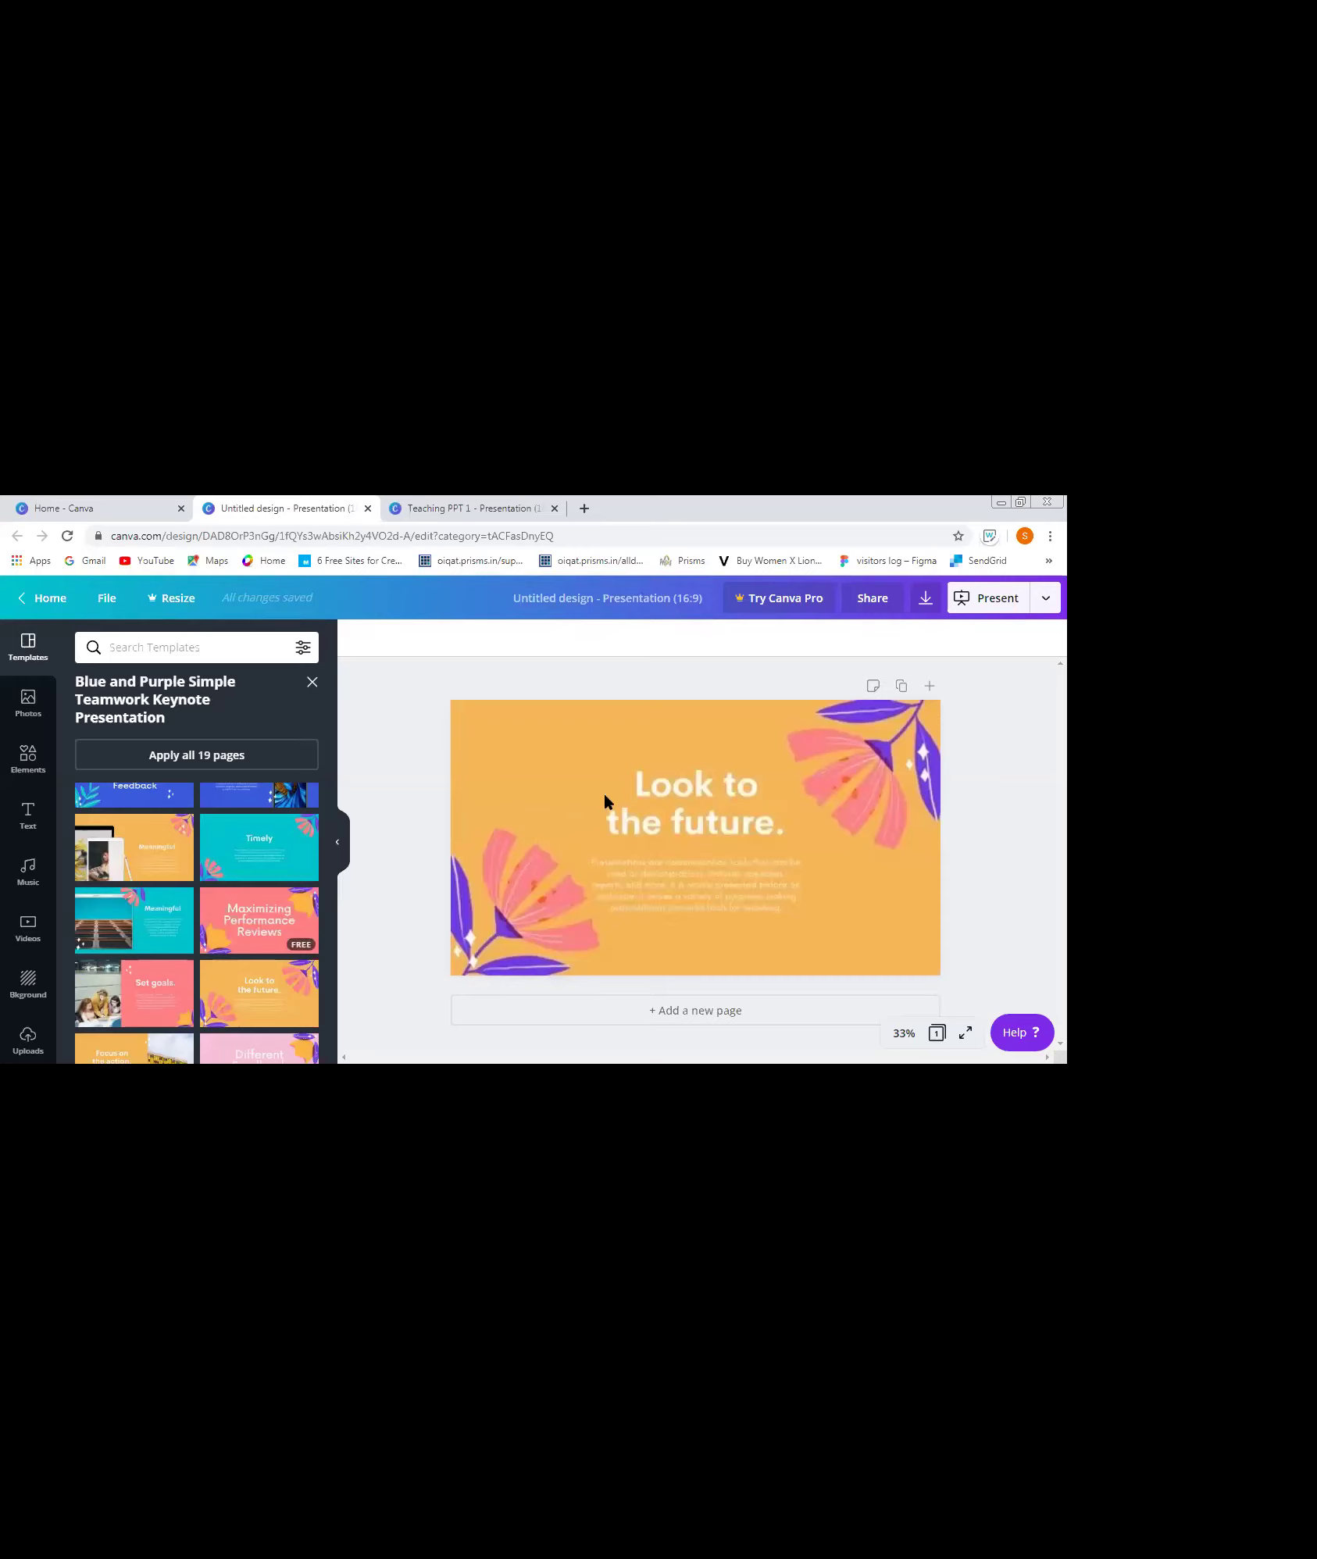
- Delete the "Look to the future." heading and the paragraph below it from the slide
left_click(653, 799)
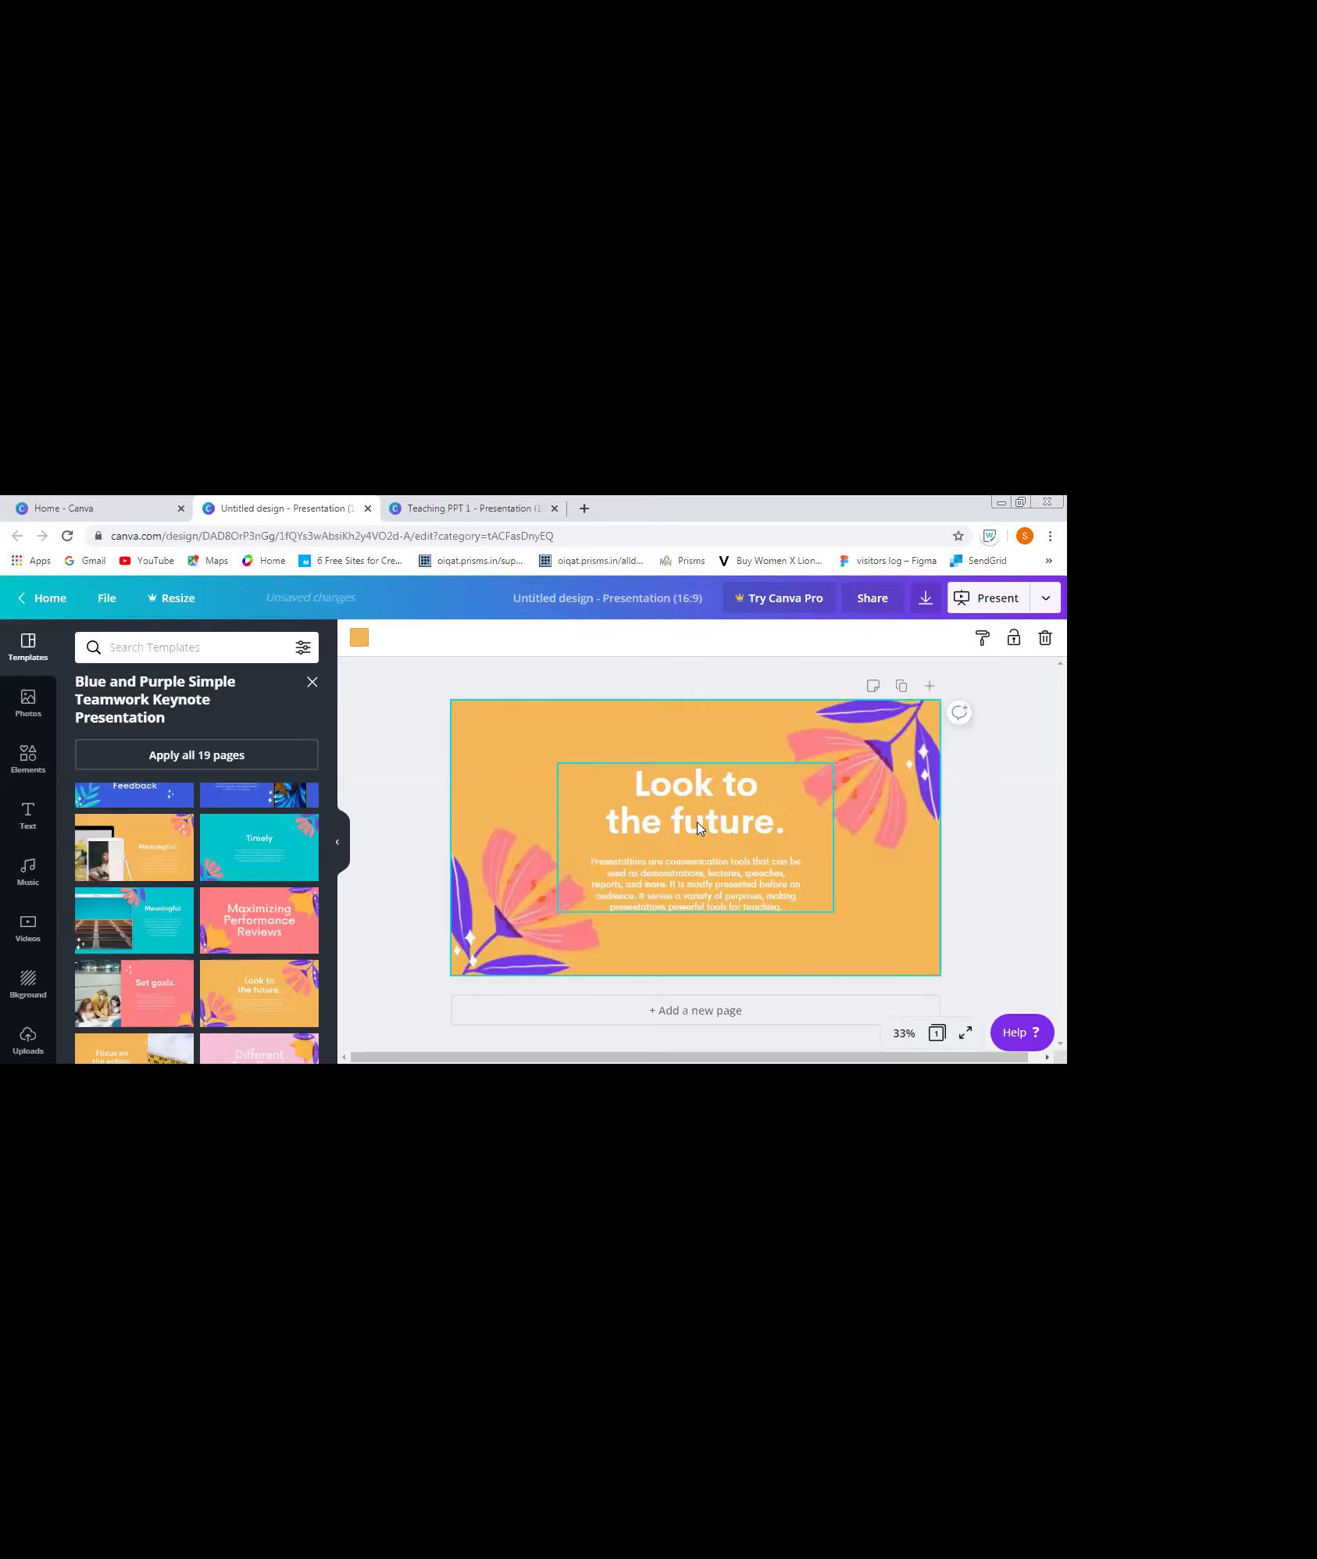
left_click(698, 828)
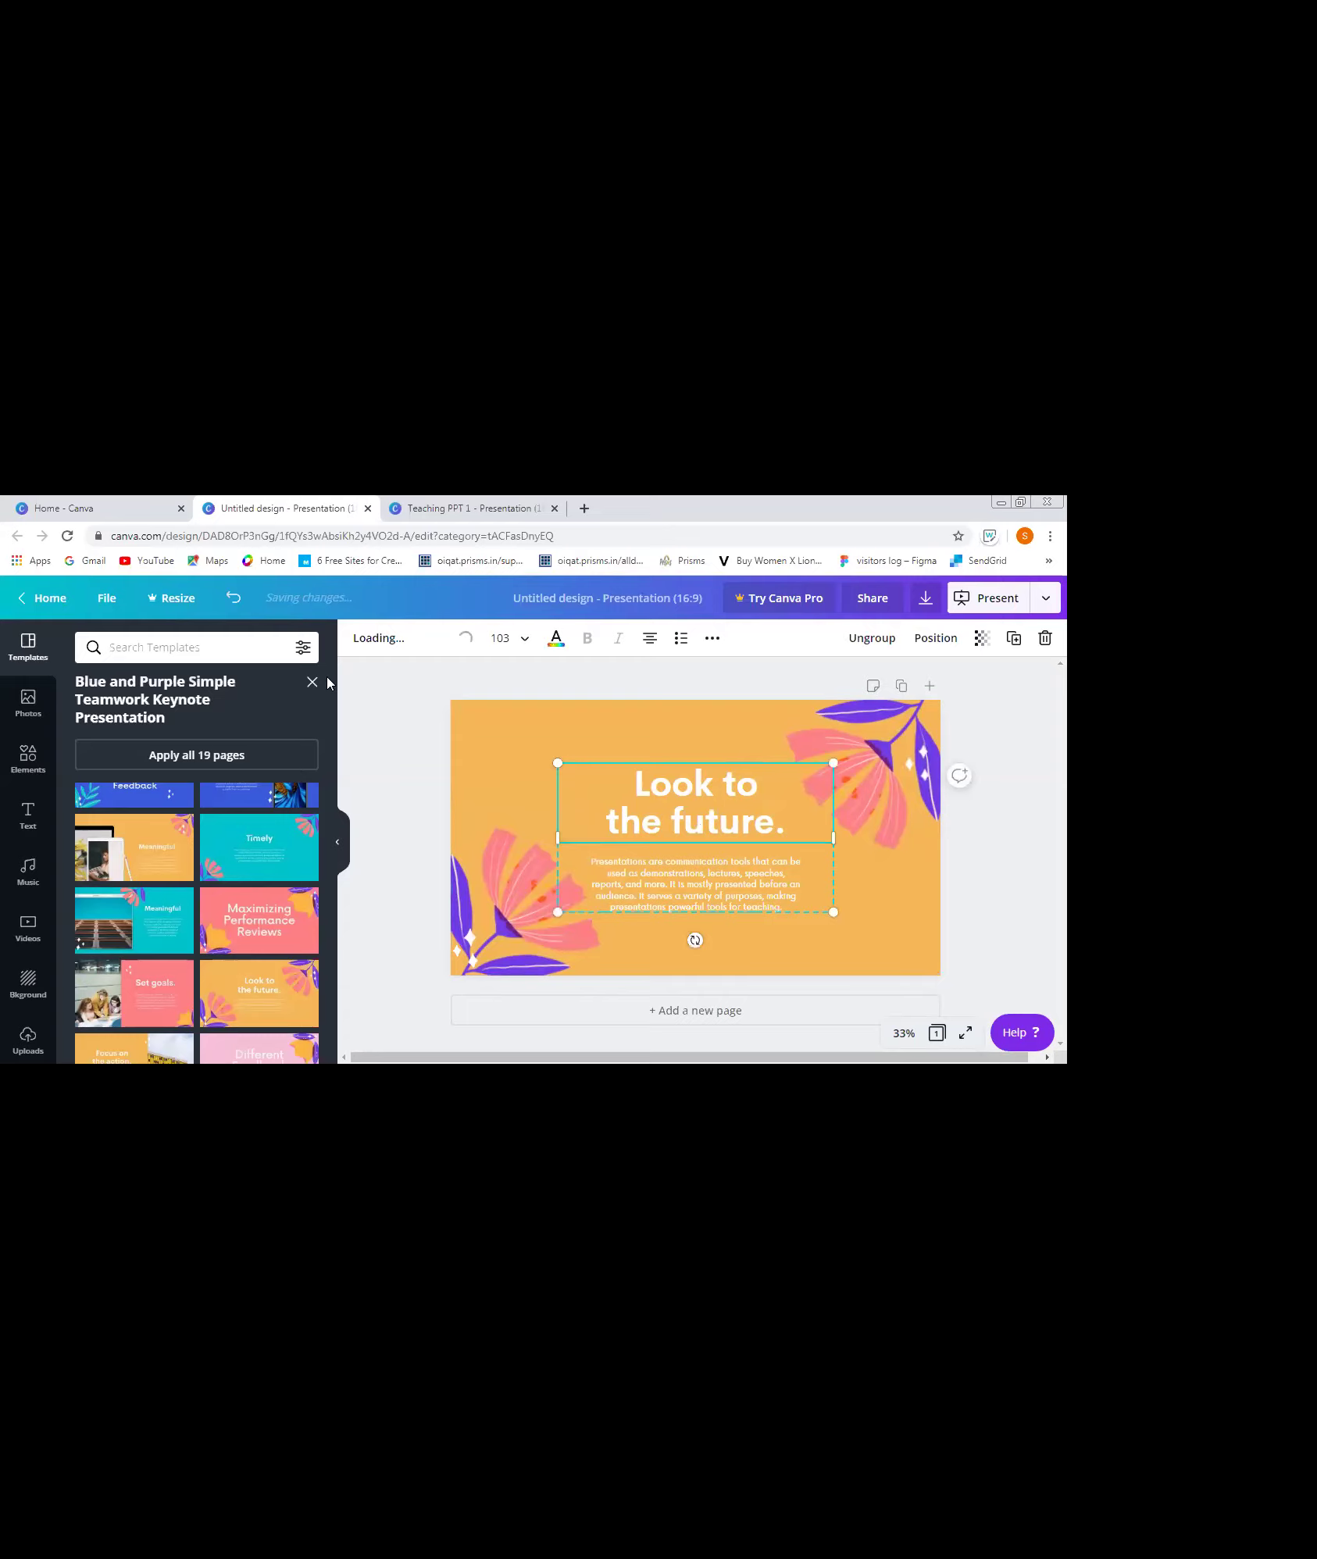
key("Delete")
key("Delete")
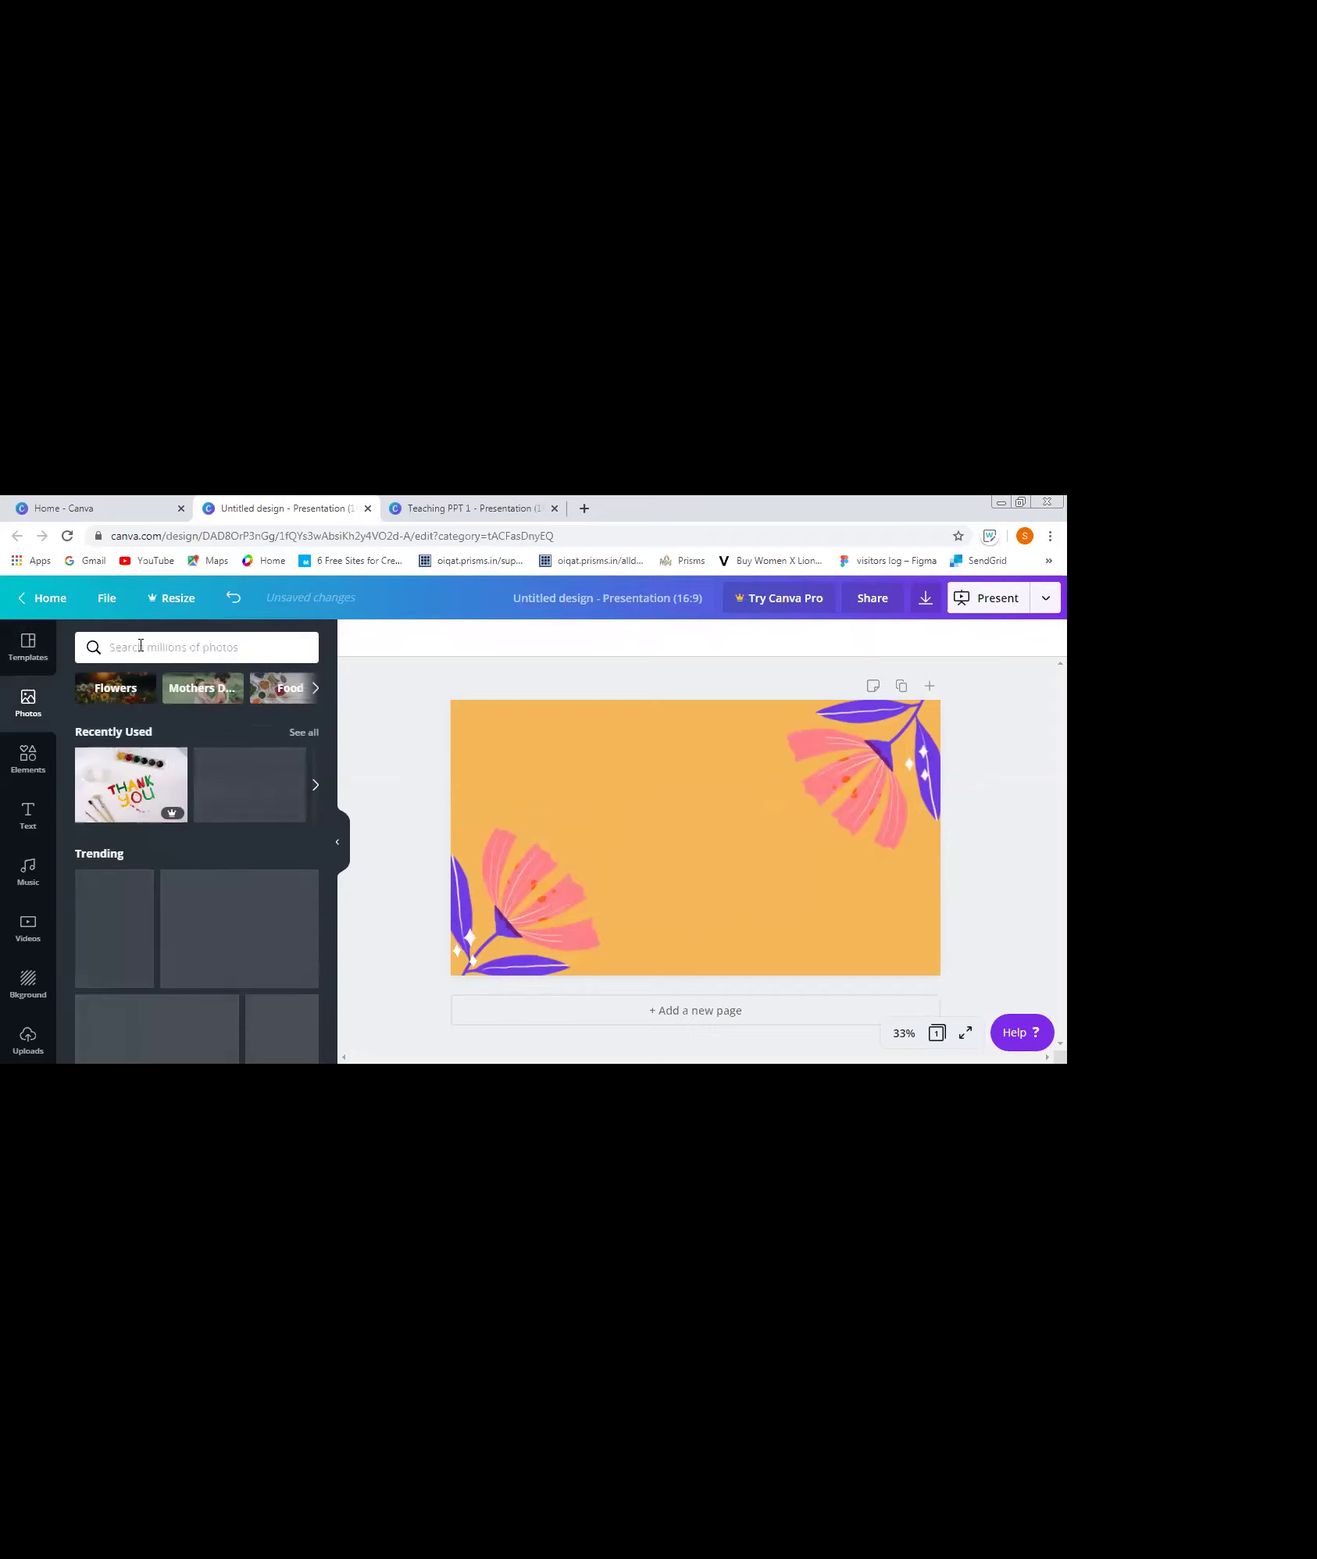
- Search the photo library for "science" and add the blue DNA helix photo to the slide
left_click(141, 647)
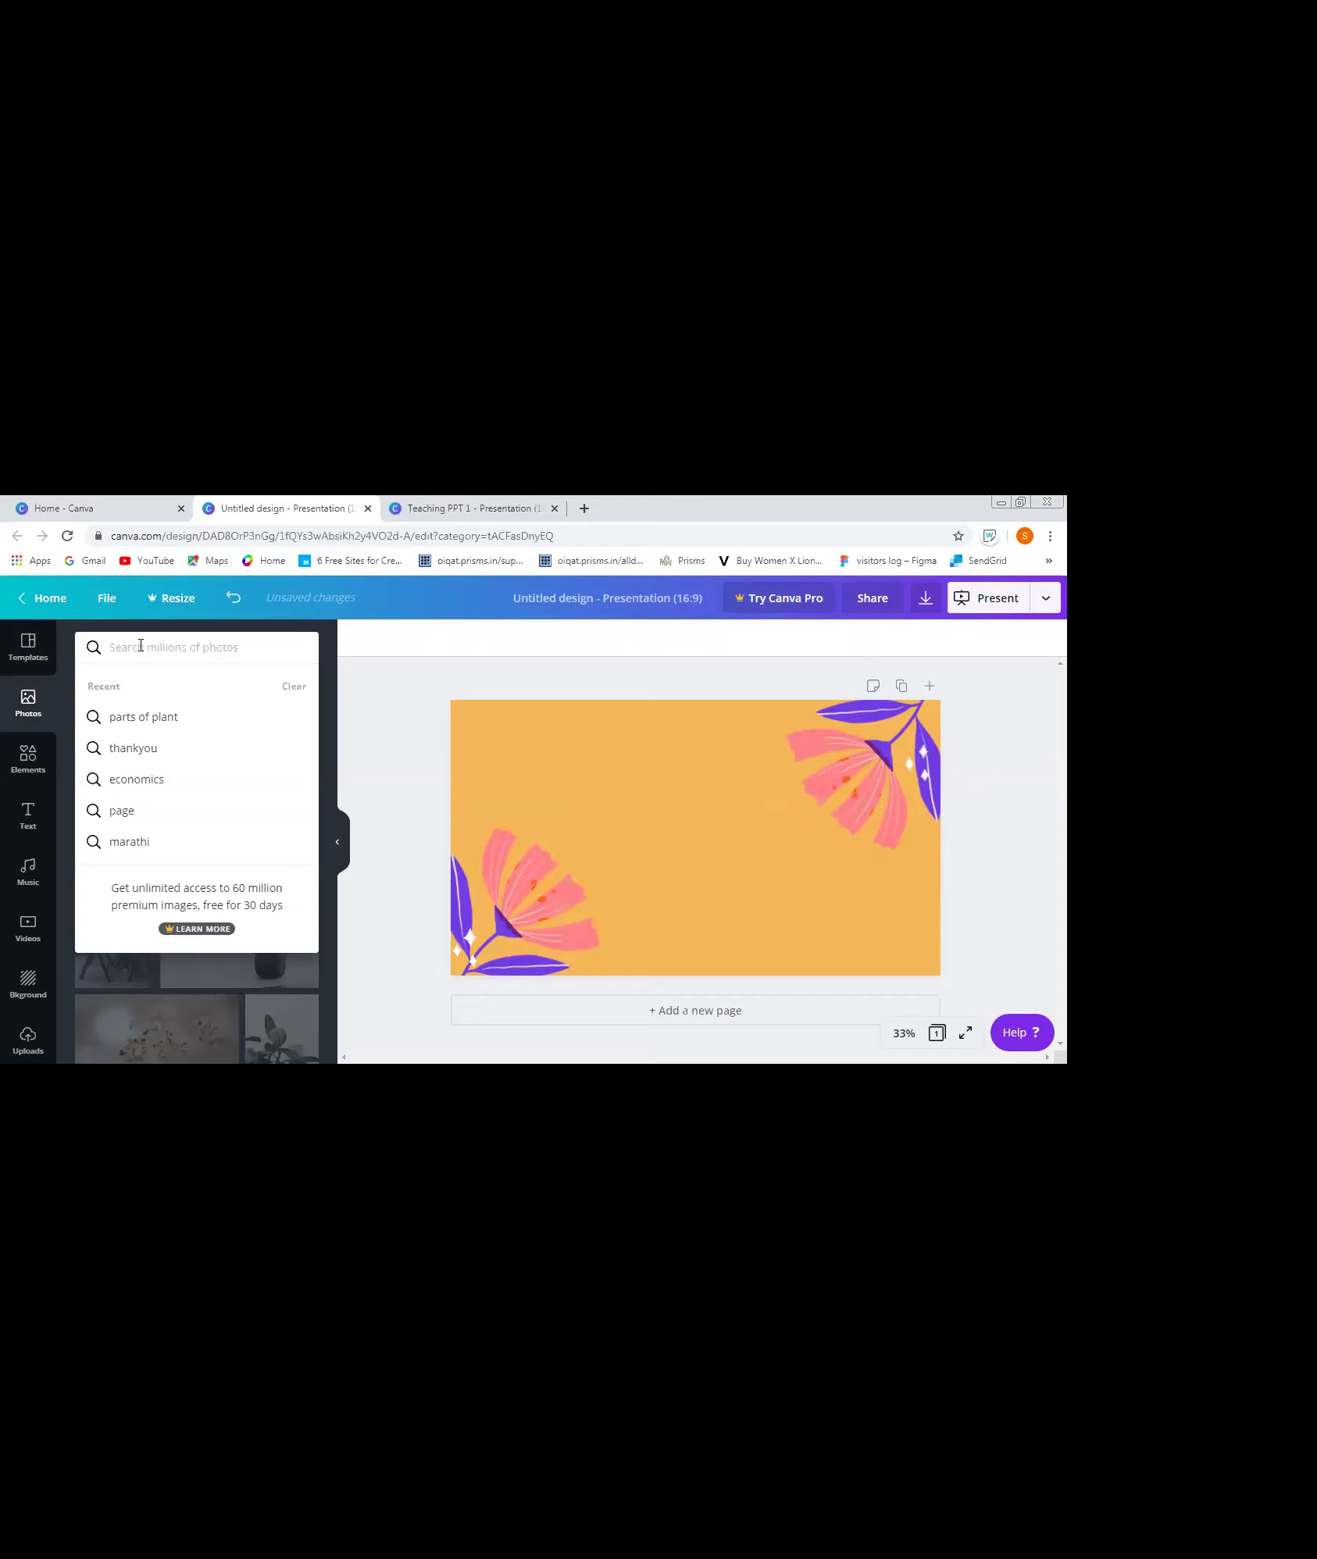
type("science")
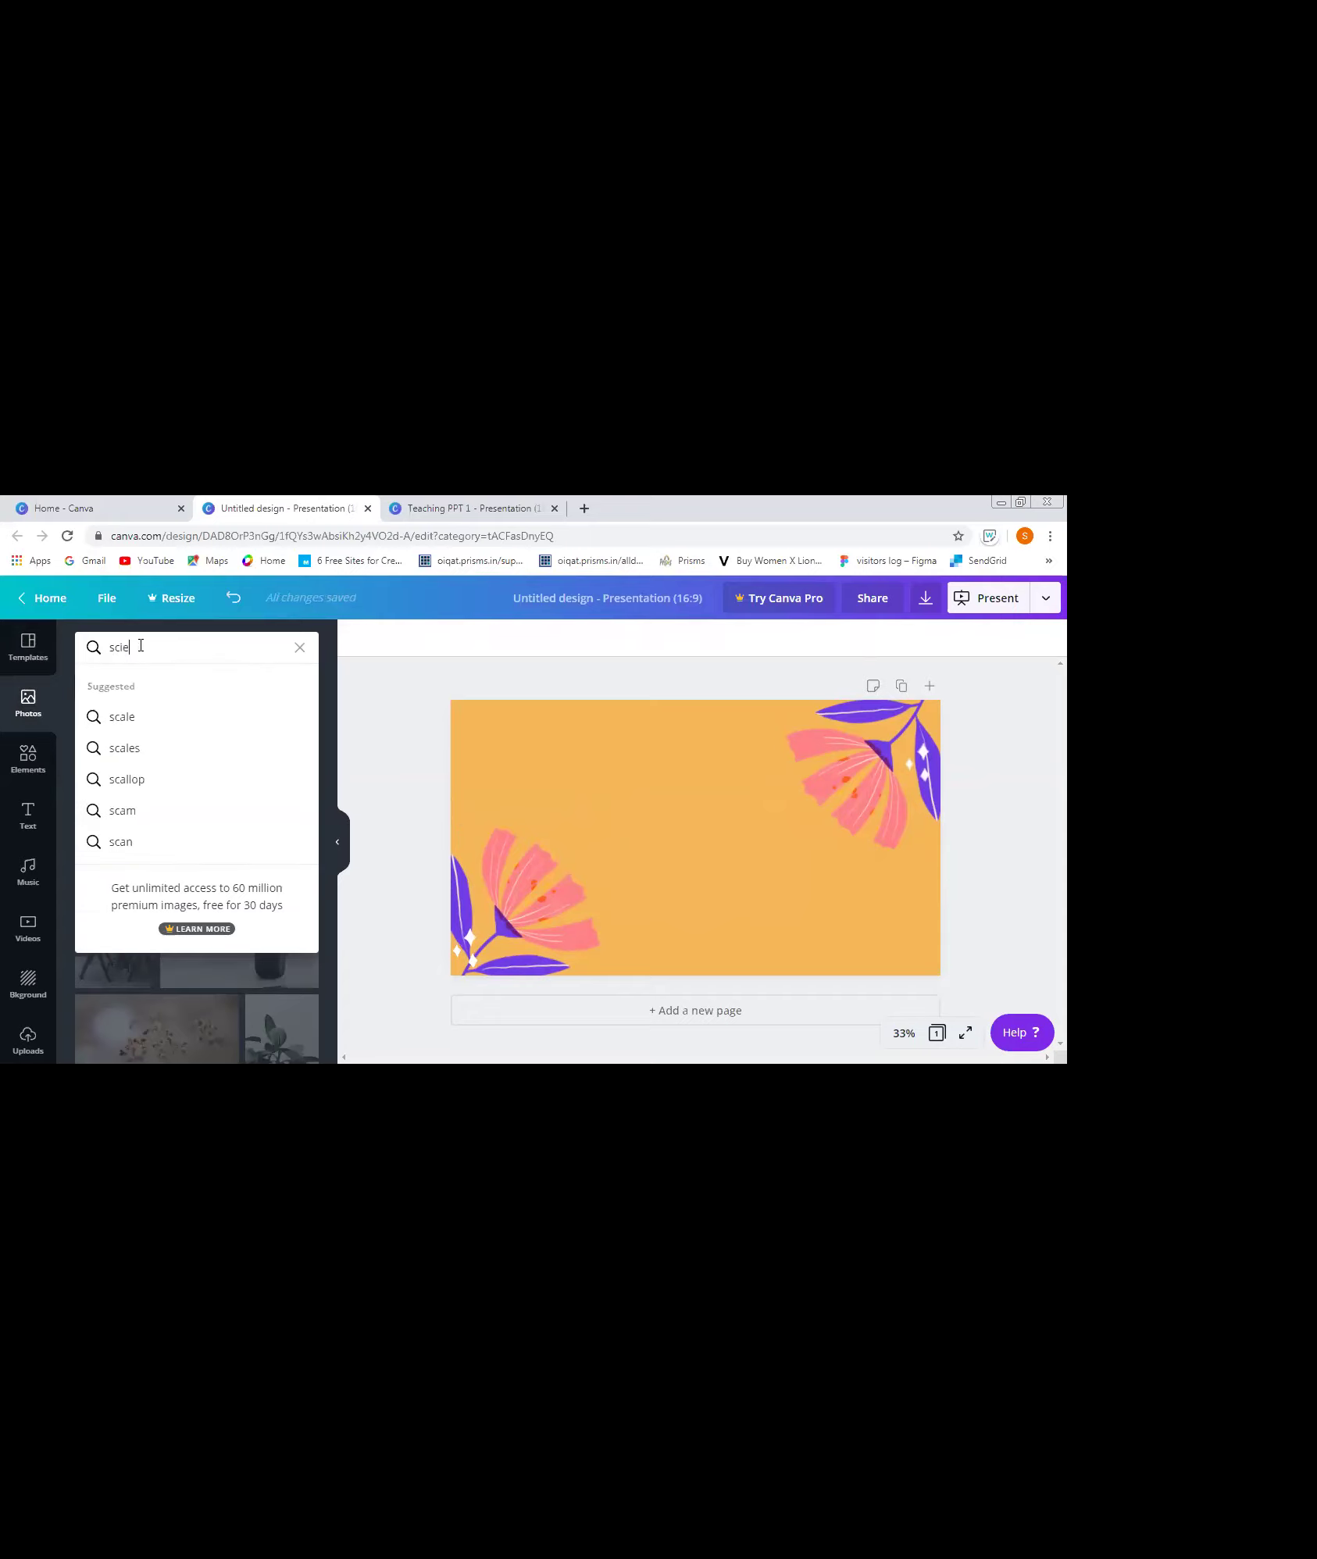
key("Return")
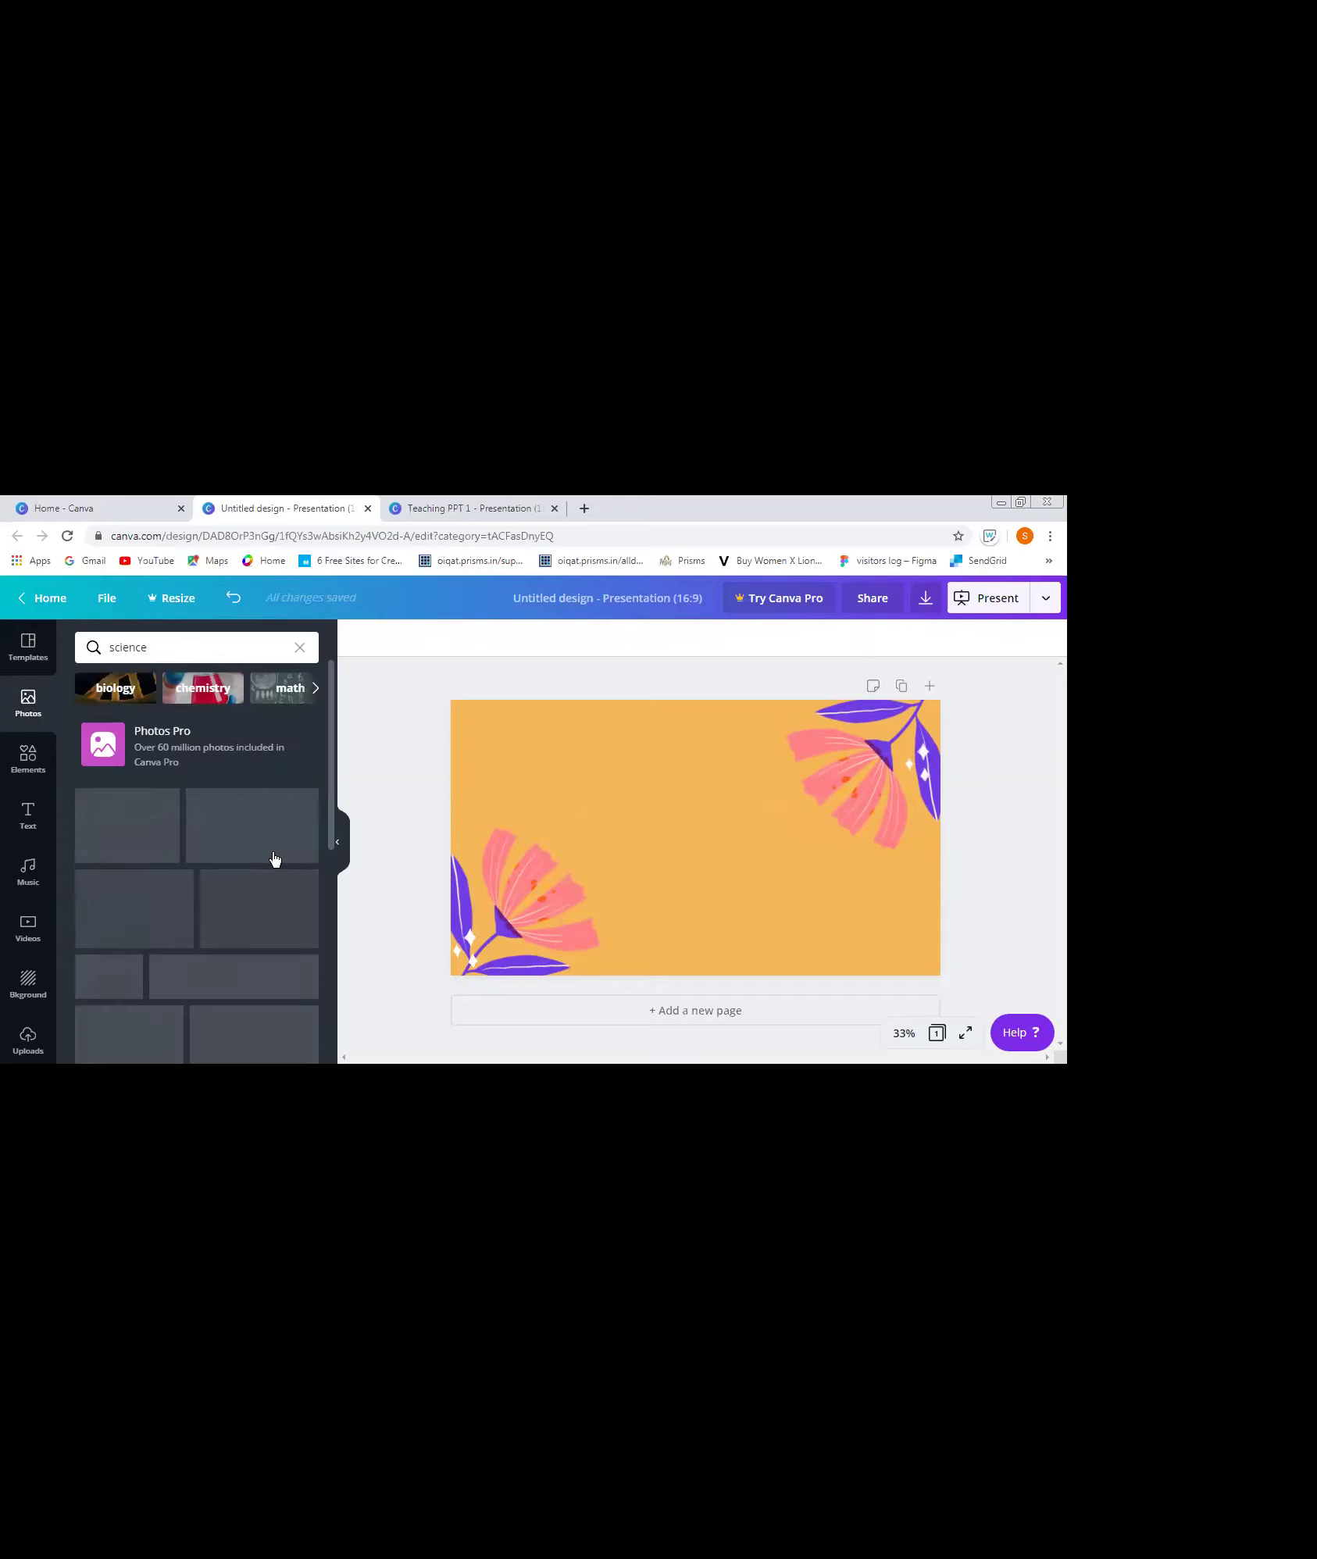
left_click(256, 825)
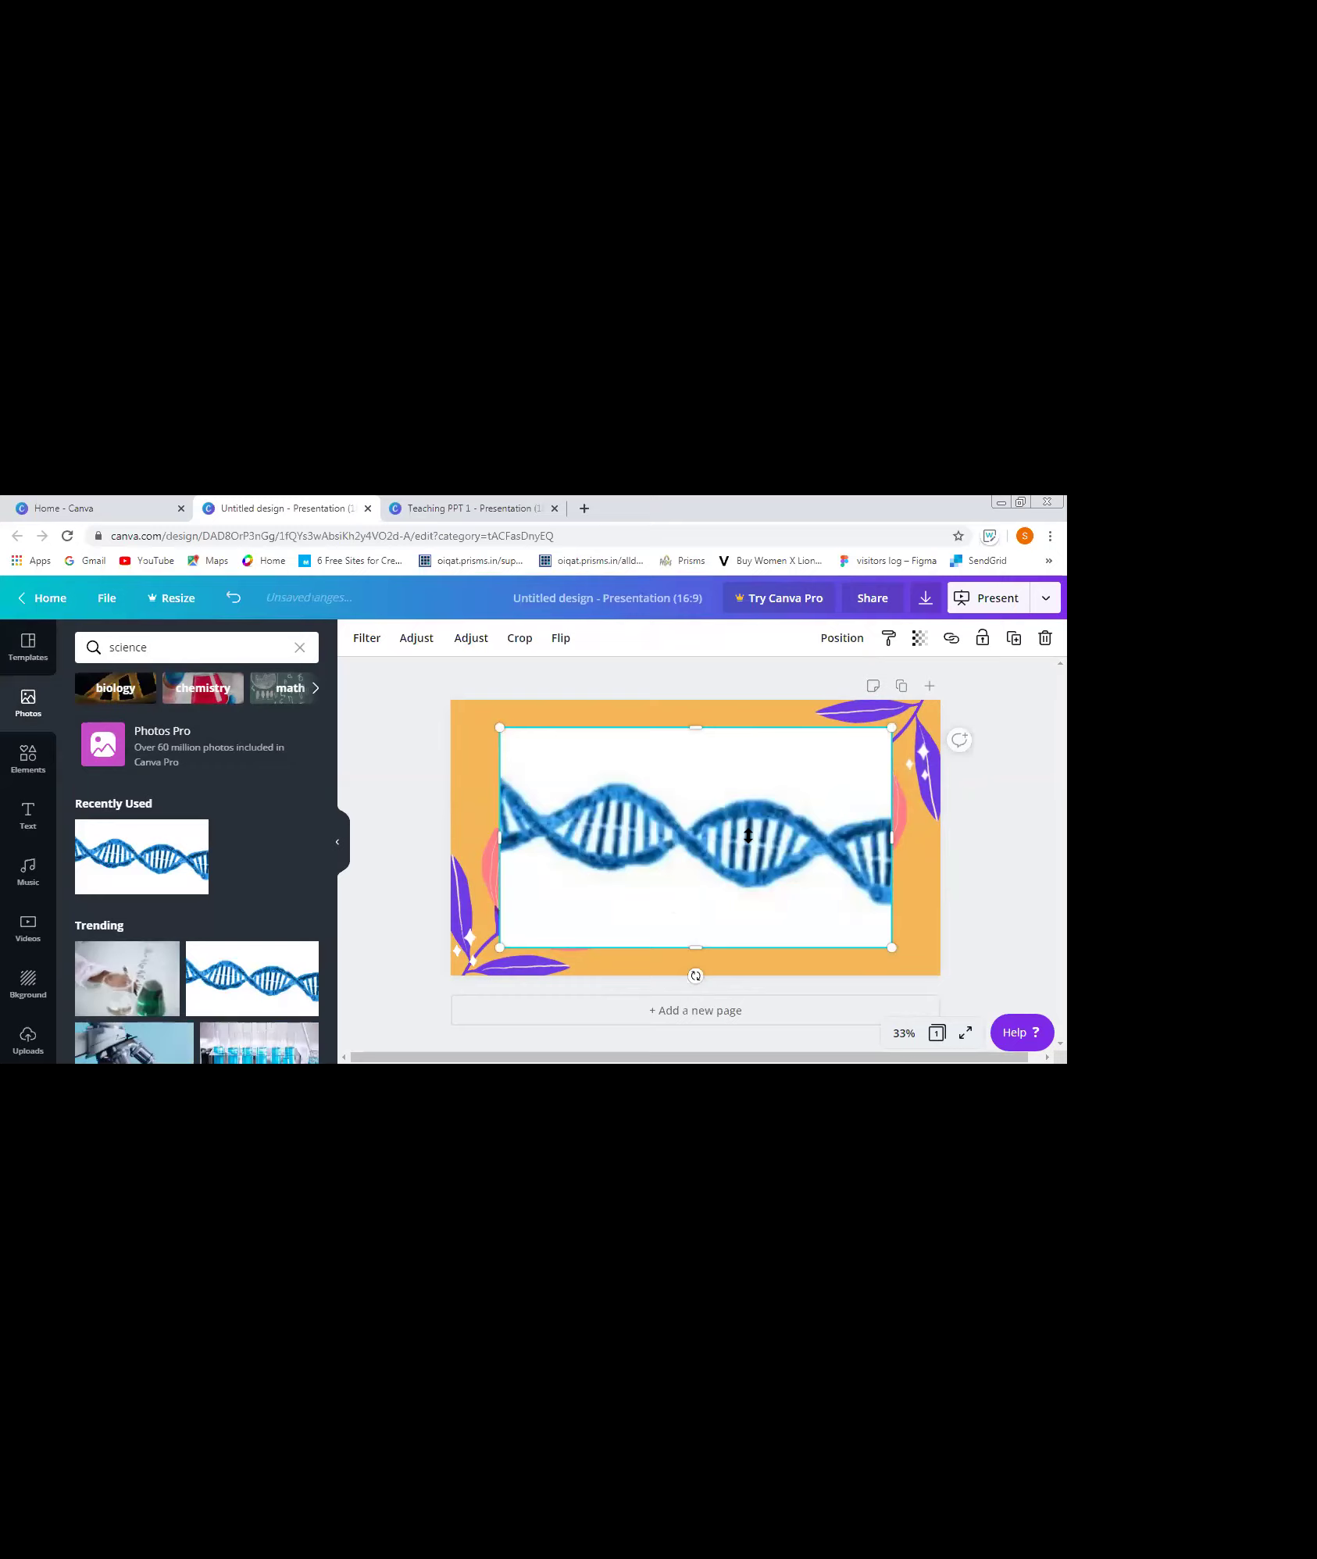
- Shrink the DNA helix photo into the slide's upper-left area and delete it from the slide
left_click_drag(891, 727, 552, 762)
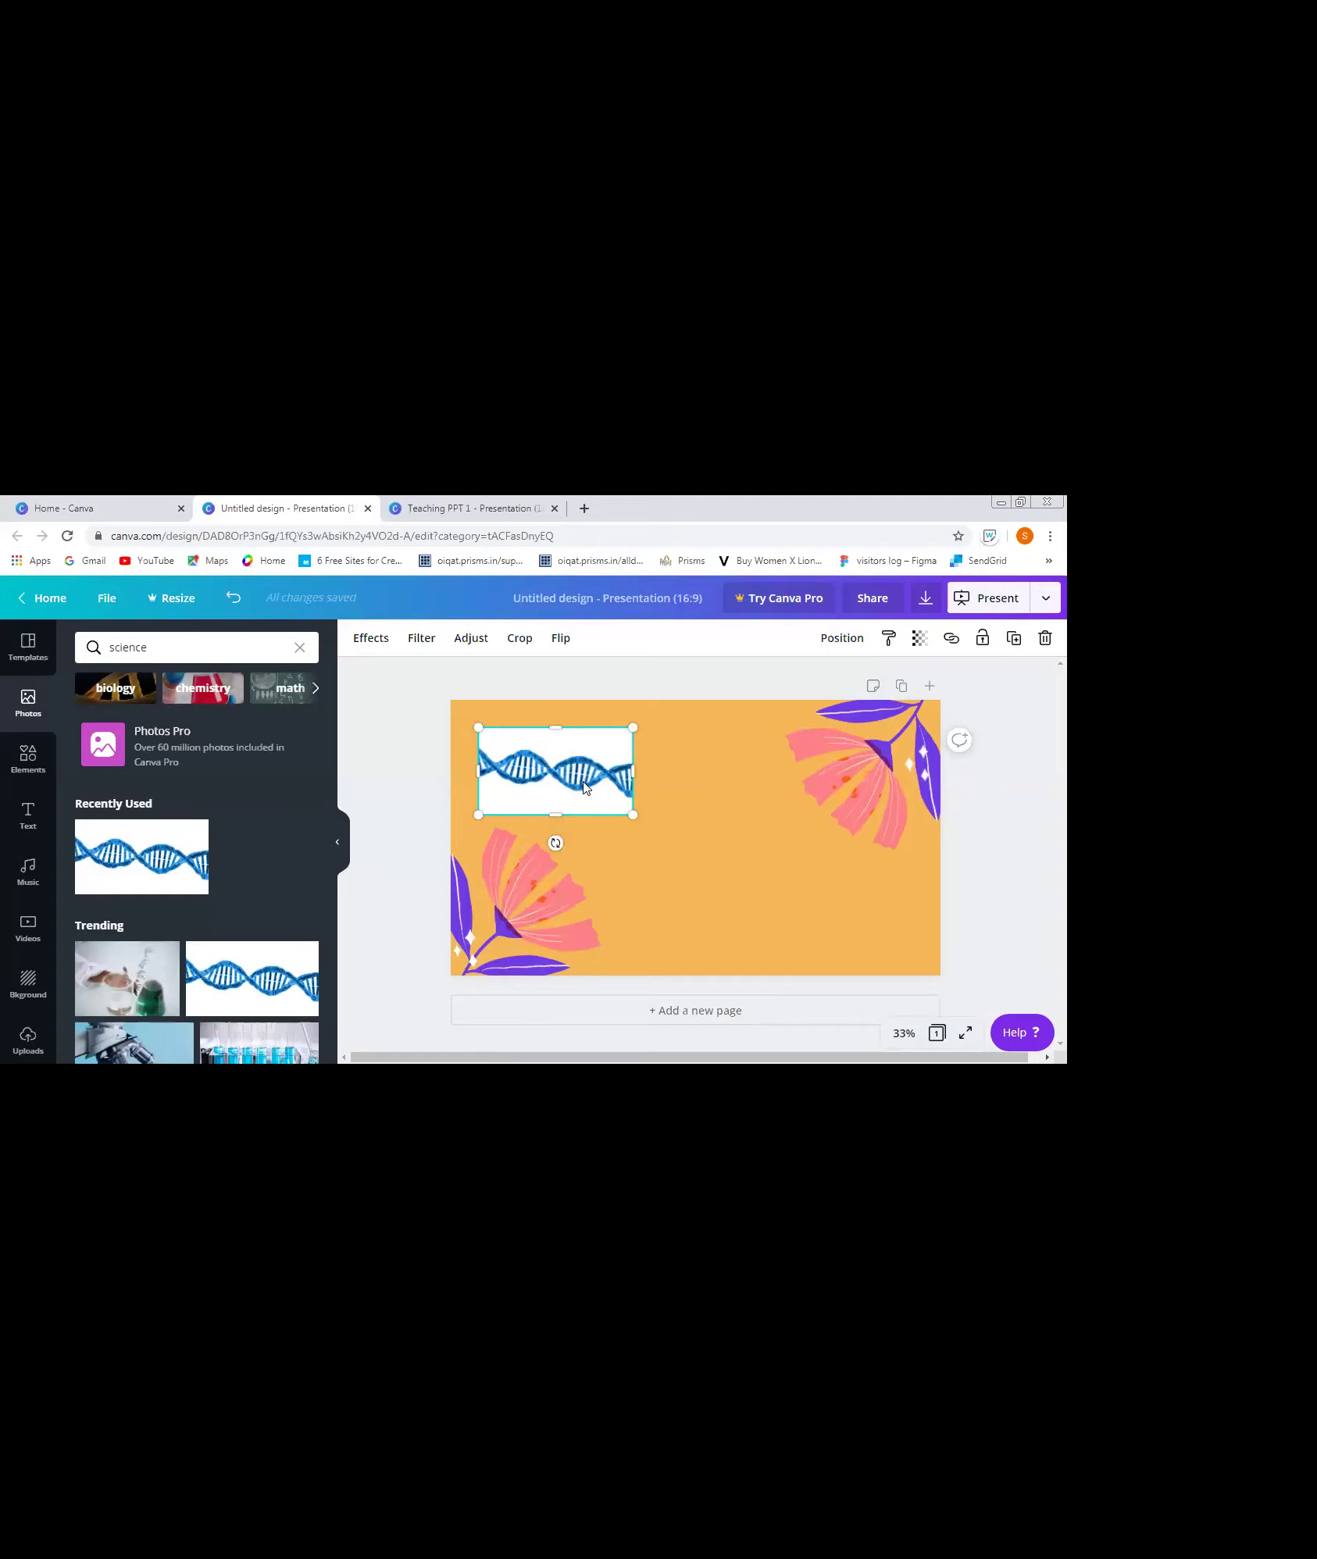
key("Delete")
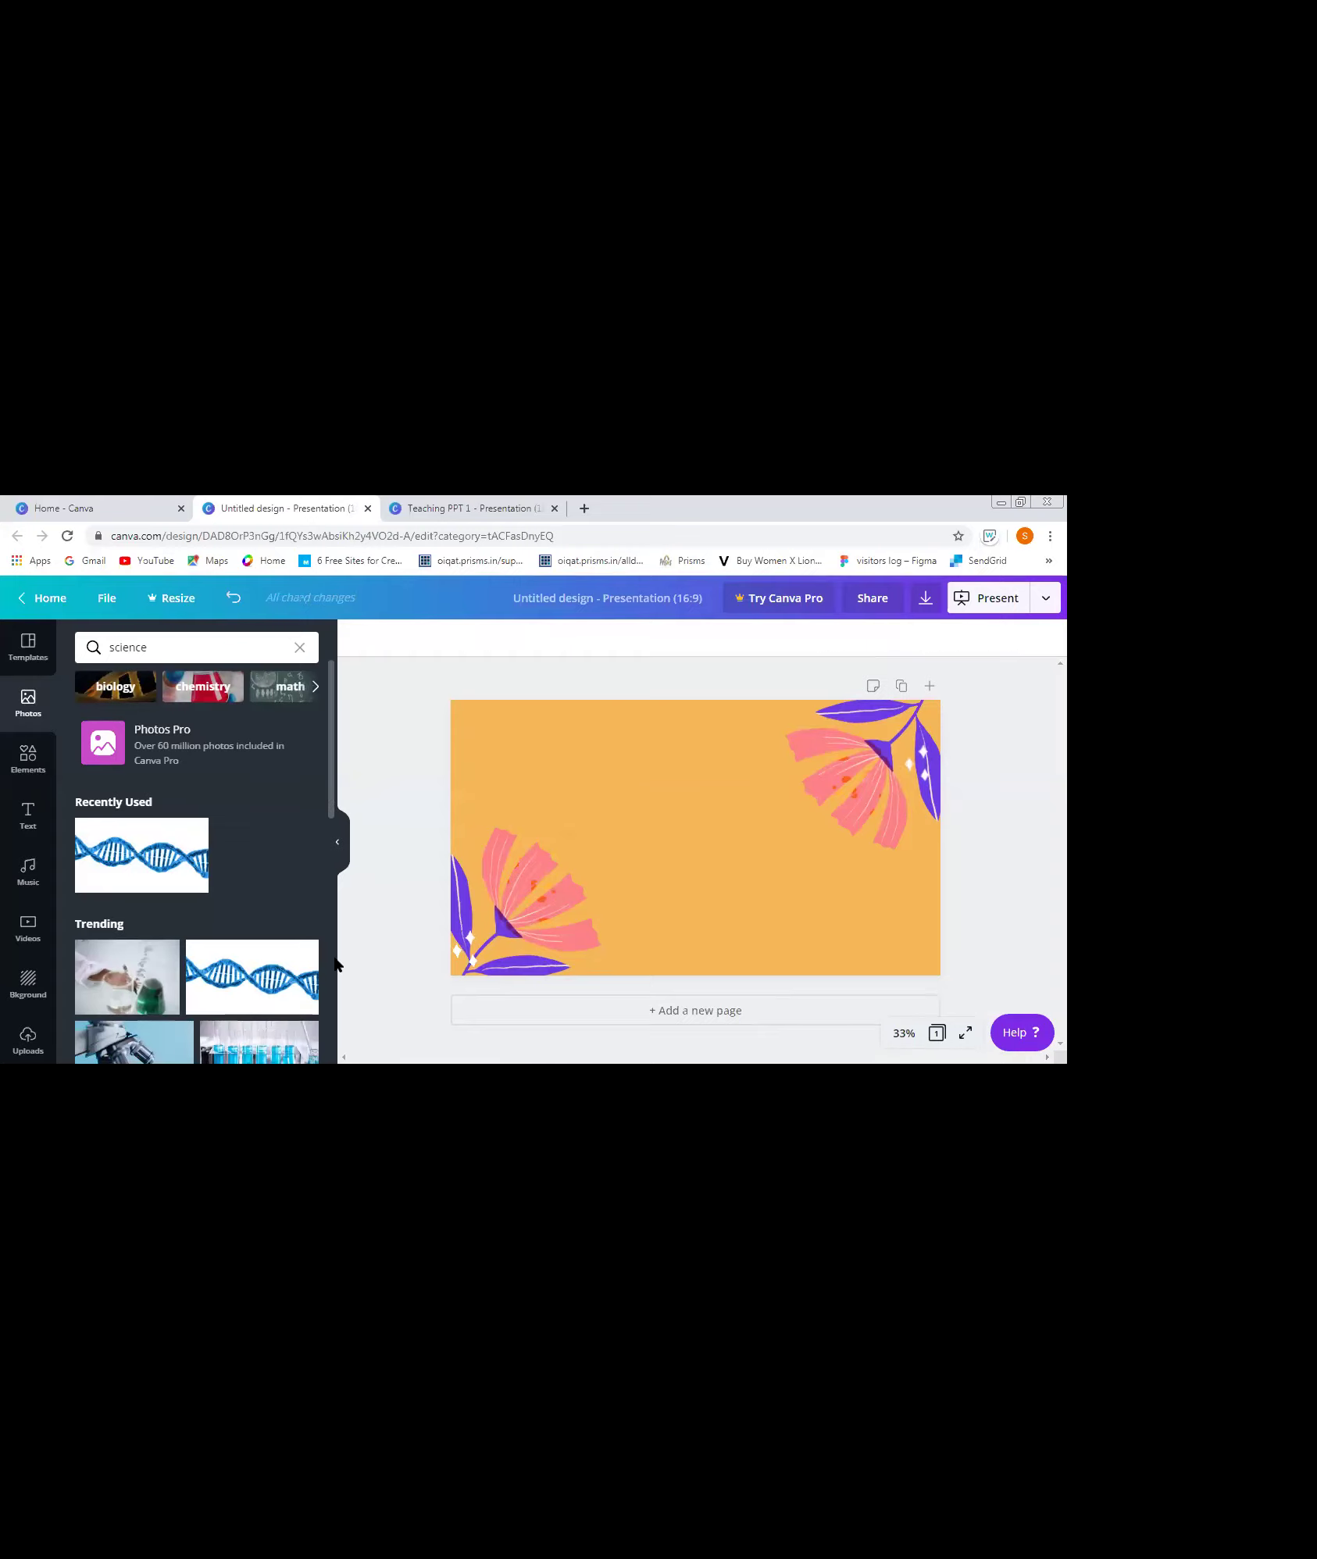
scroll(332, 957, "down", 4)
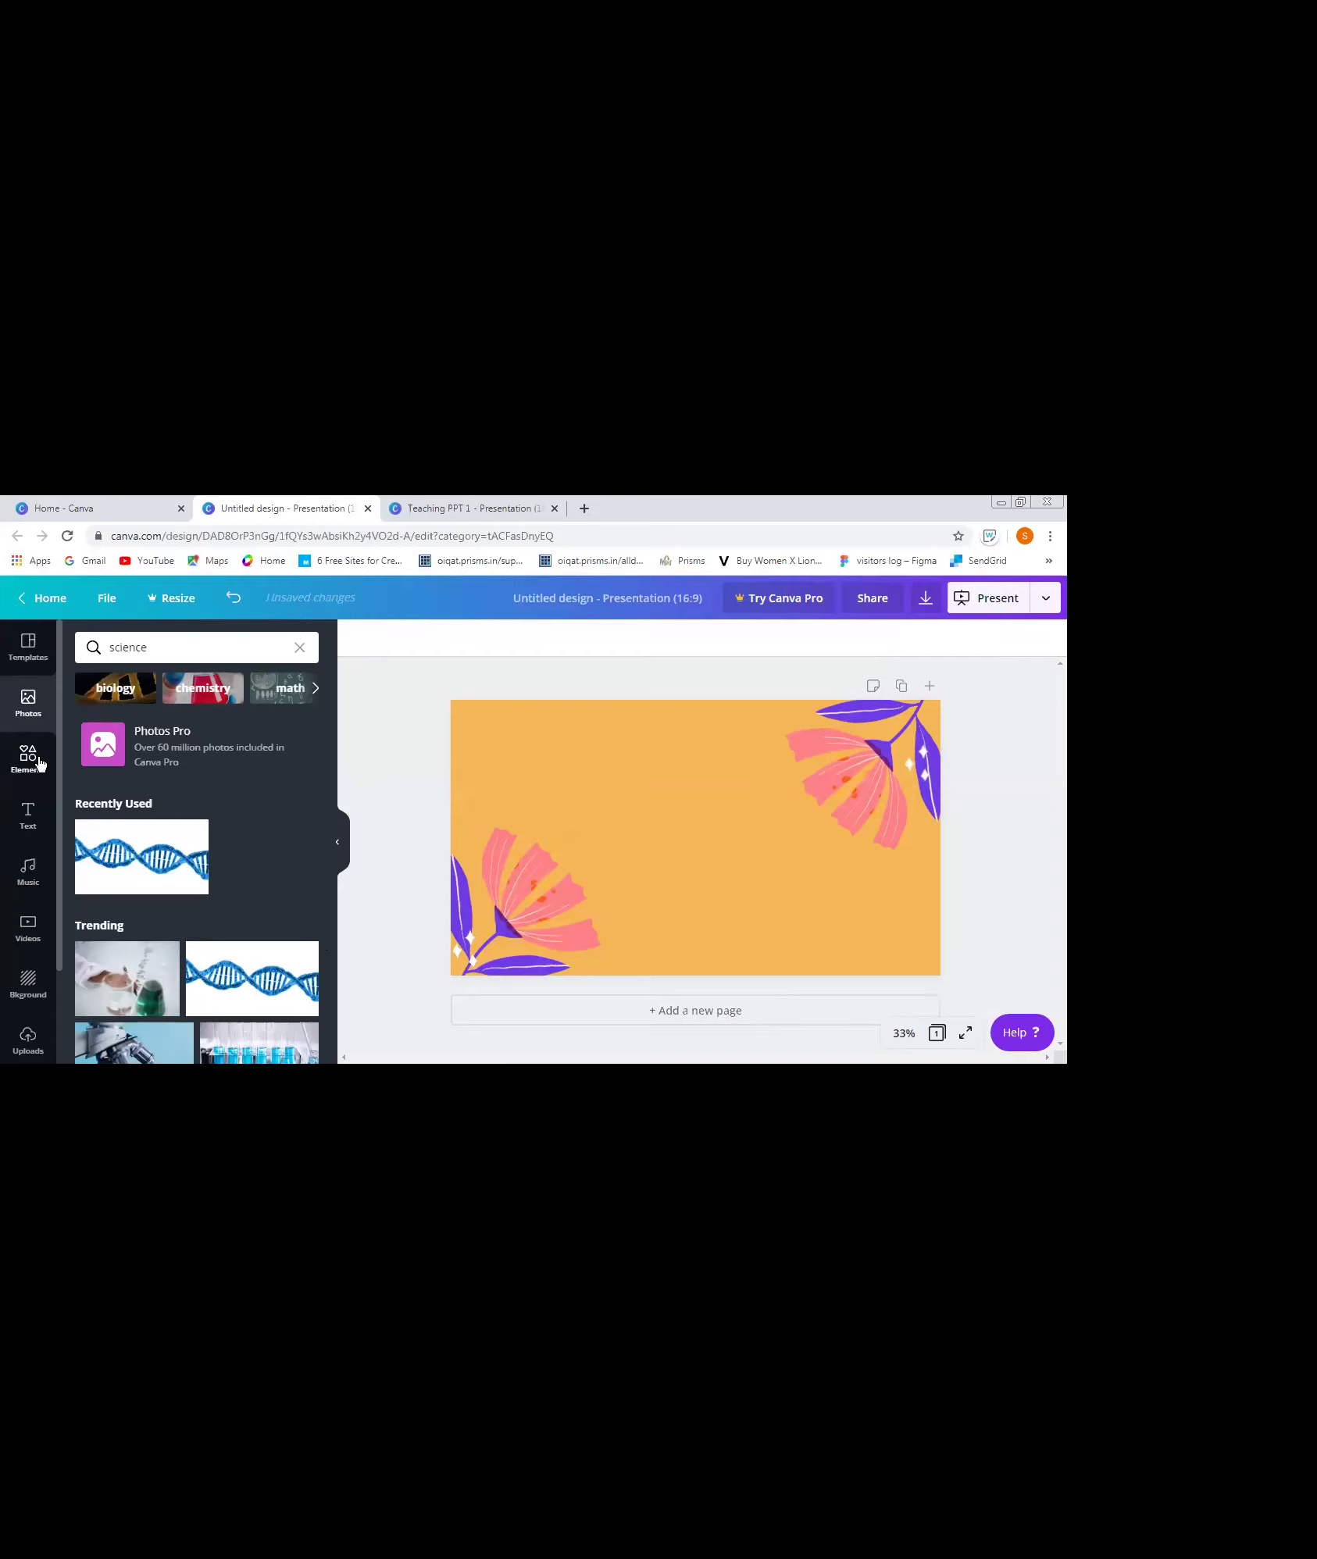
- Add a circle from the Shapes elements to the centre of the slide
left_click(35, 761)
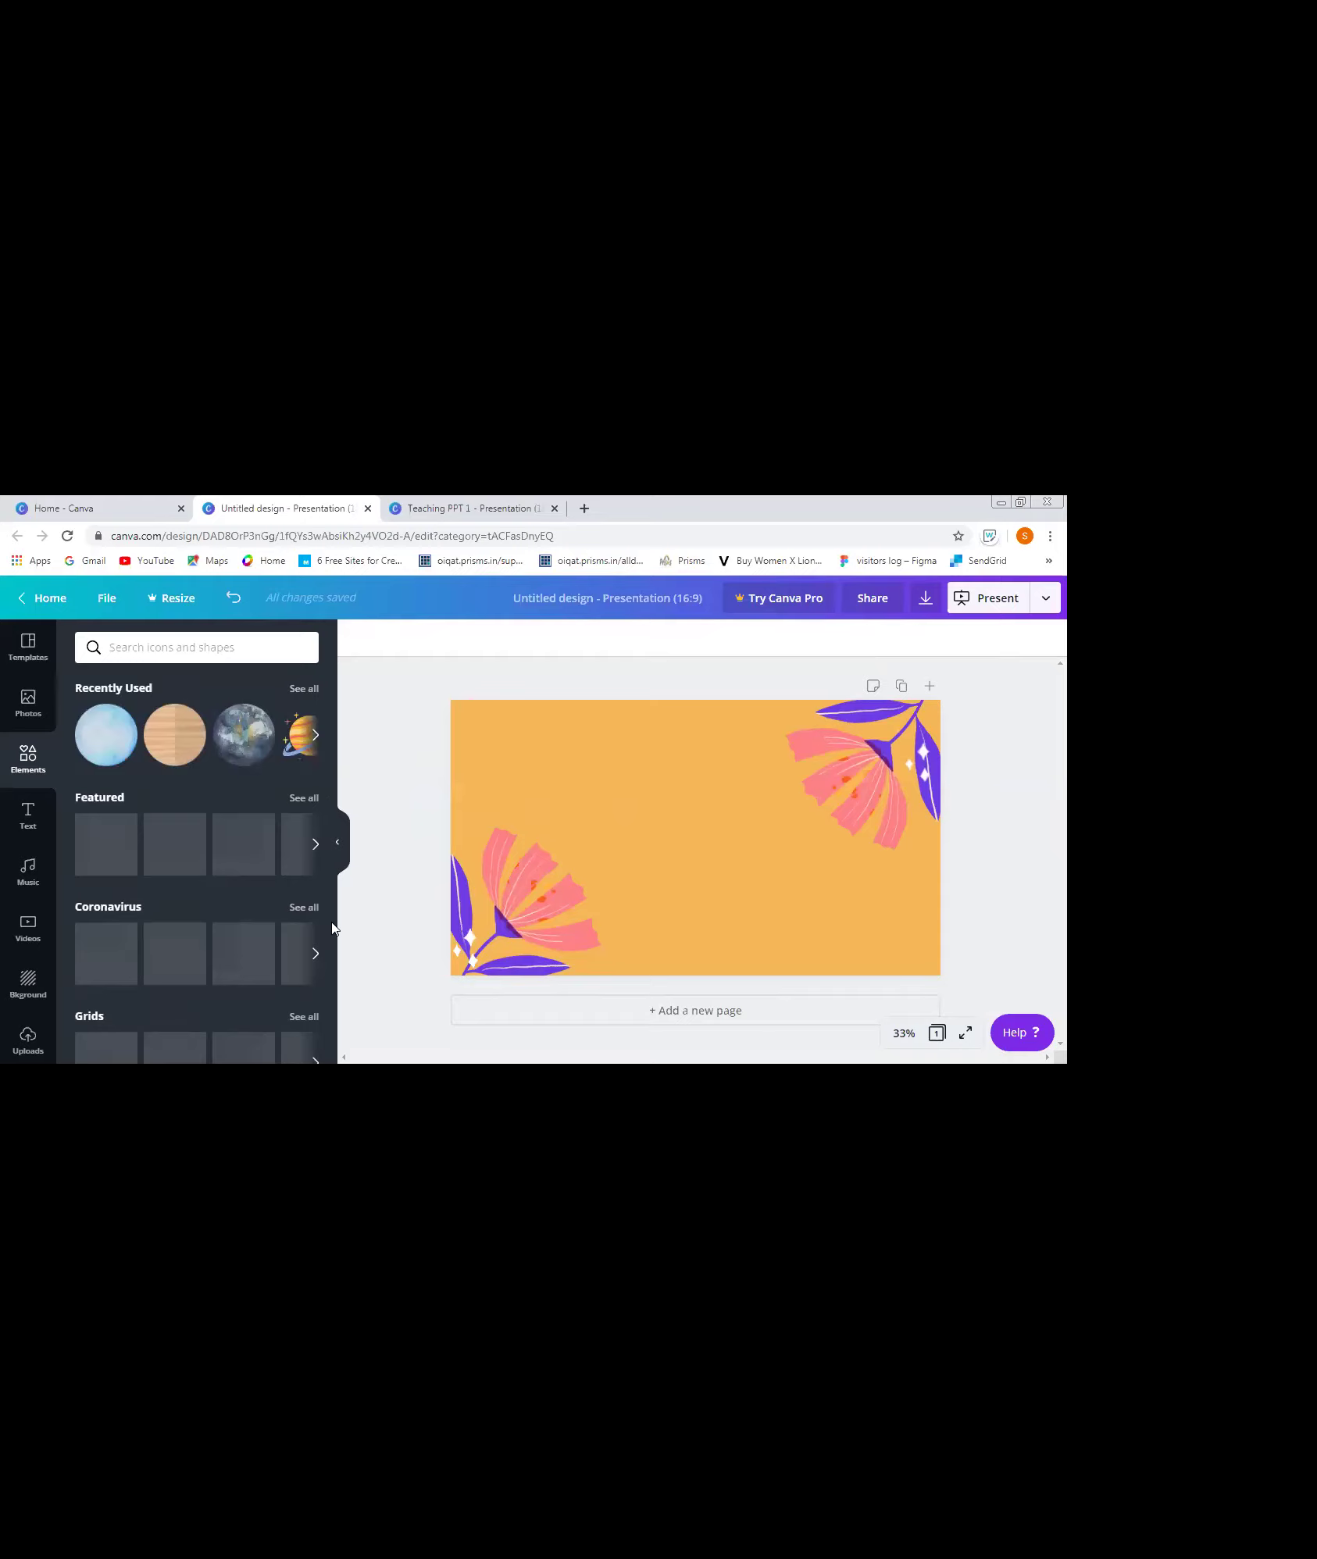
scroll(333, 930, "down", 4)
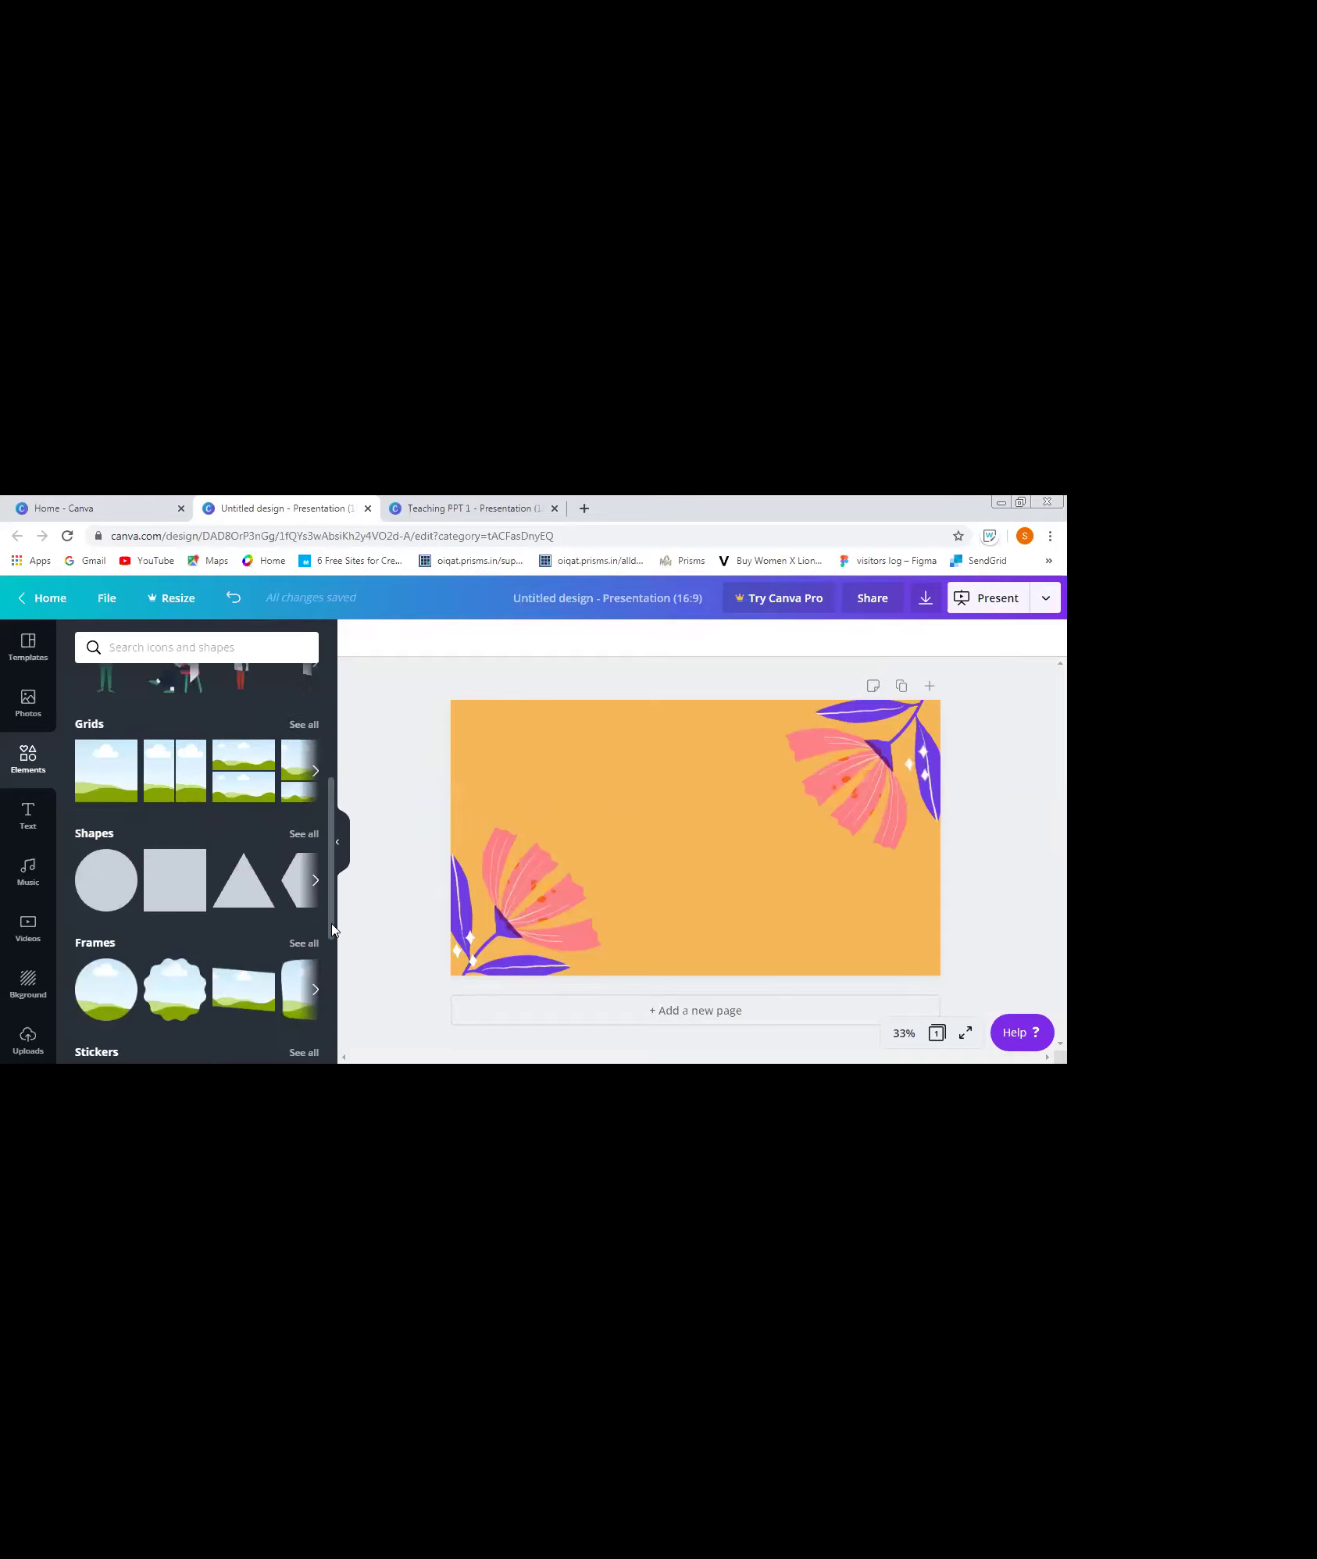
left_click(105, 868)
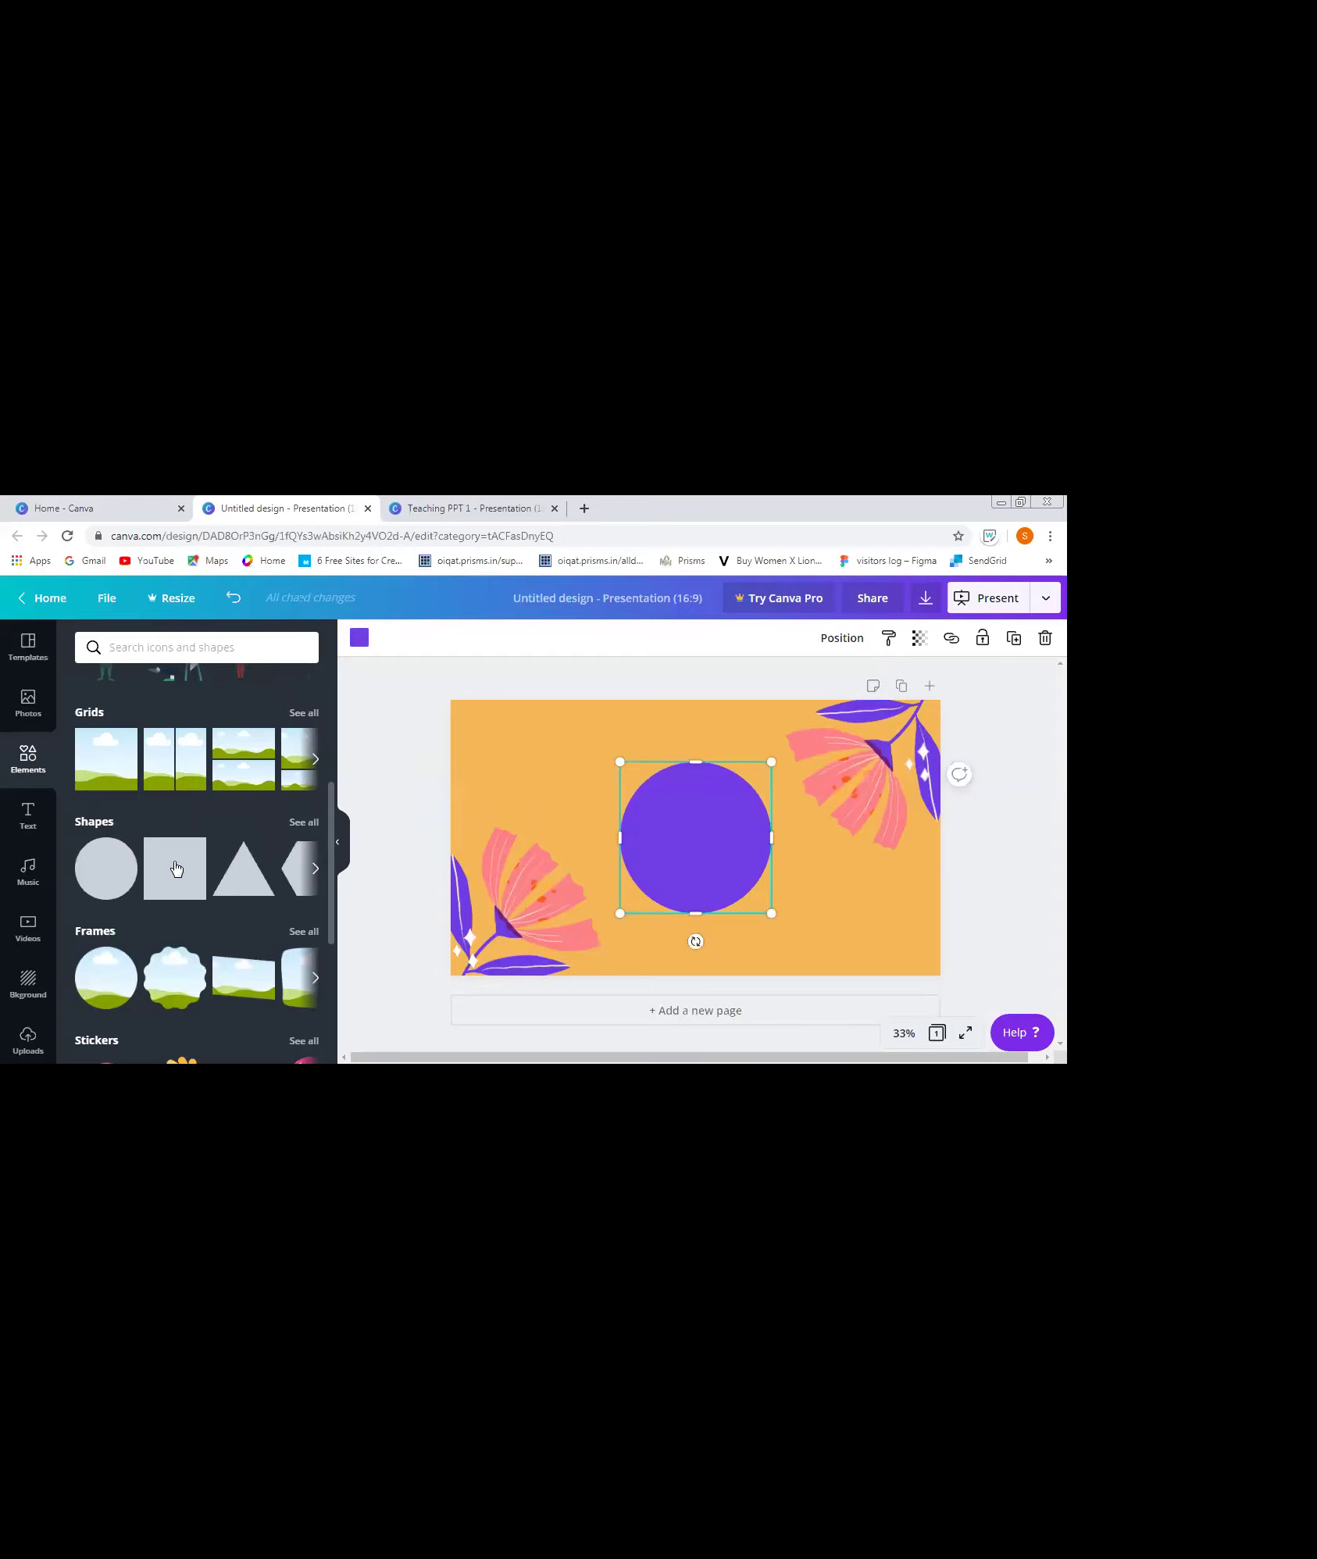
- Add a square over the circle, browse the full Shapes collection, and remove the square again
left_click(313, 815)
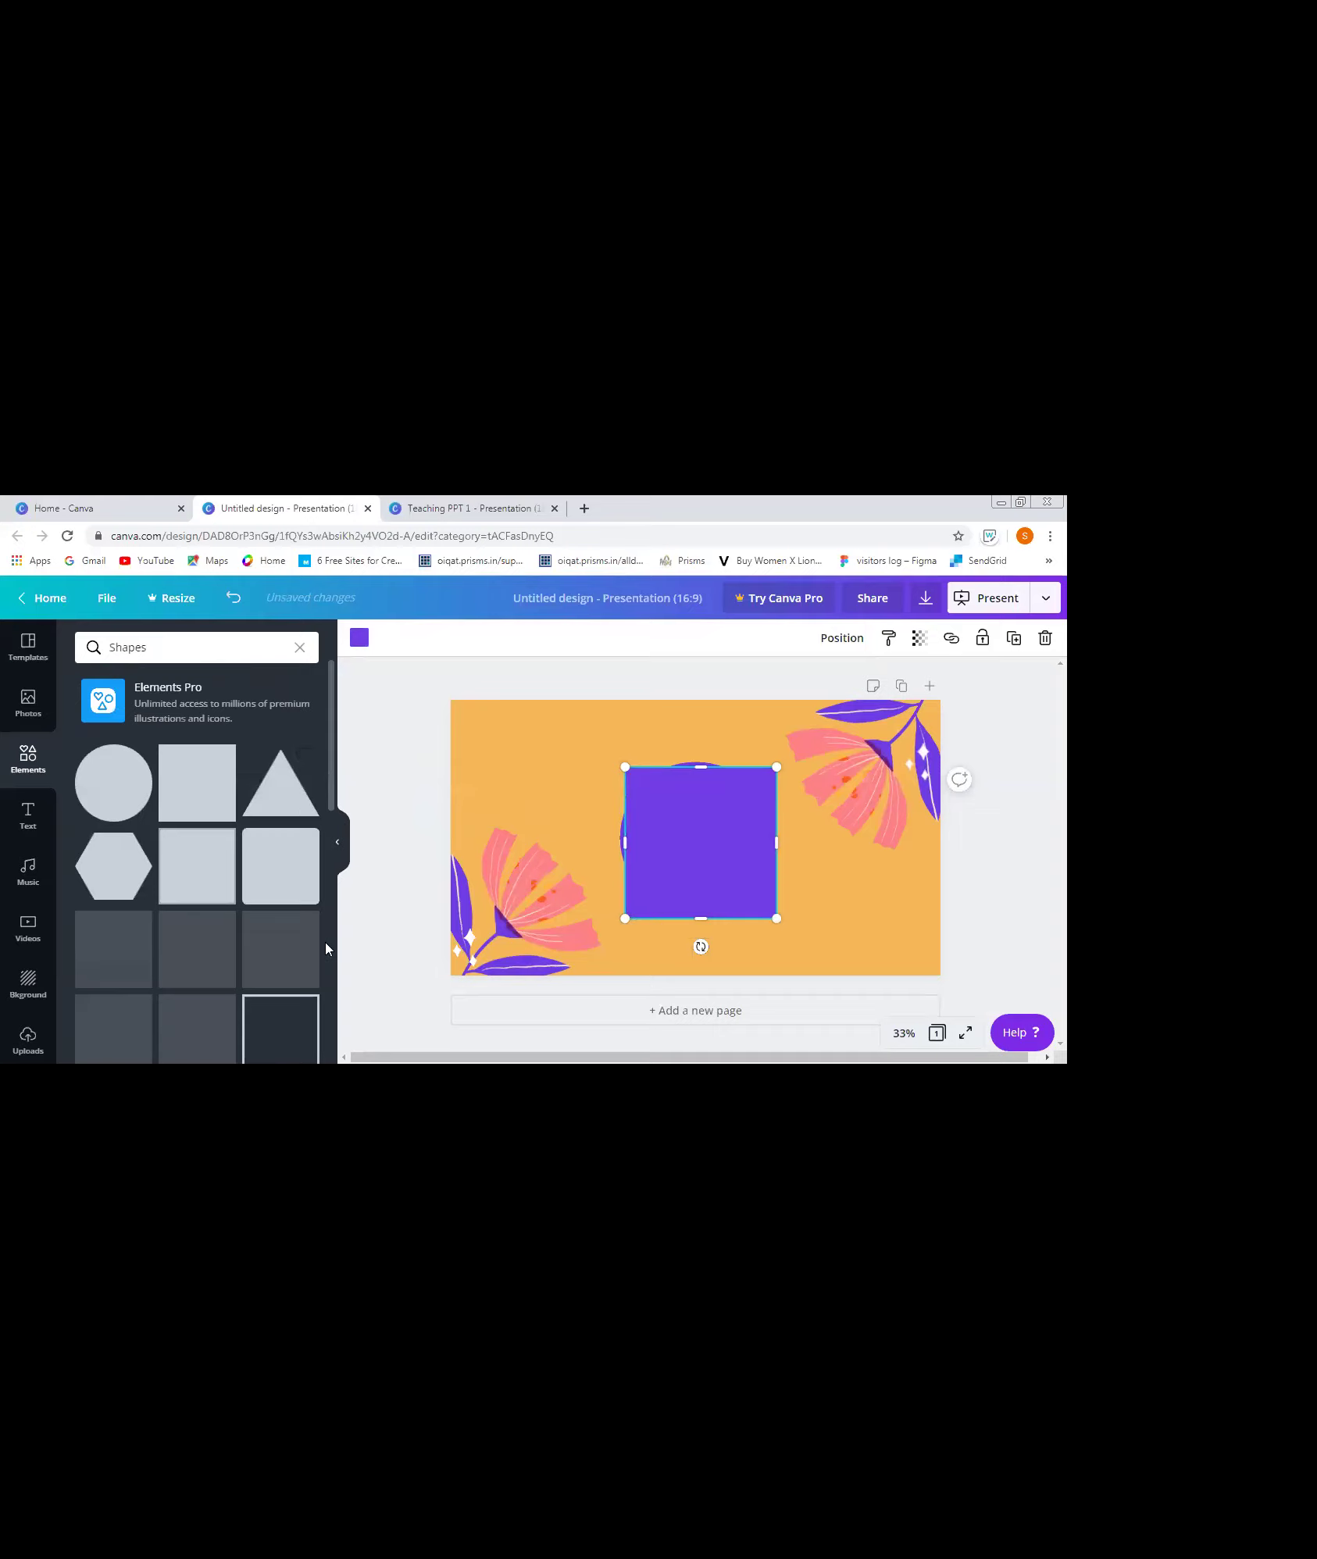
scroll(323, 899, "down", 5)
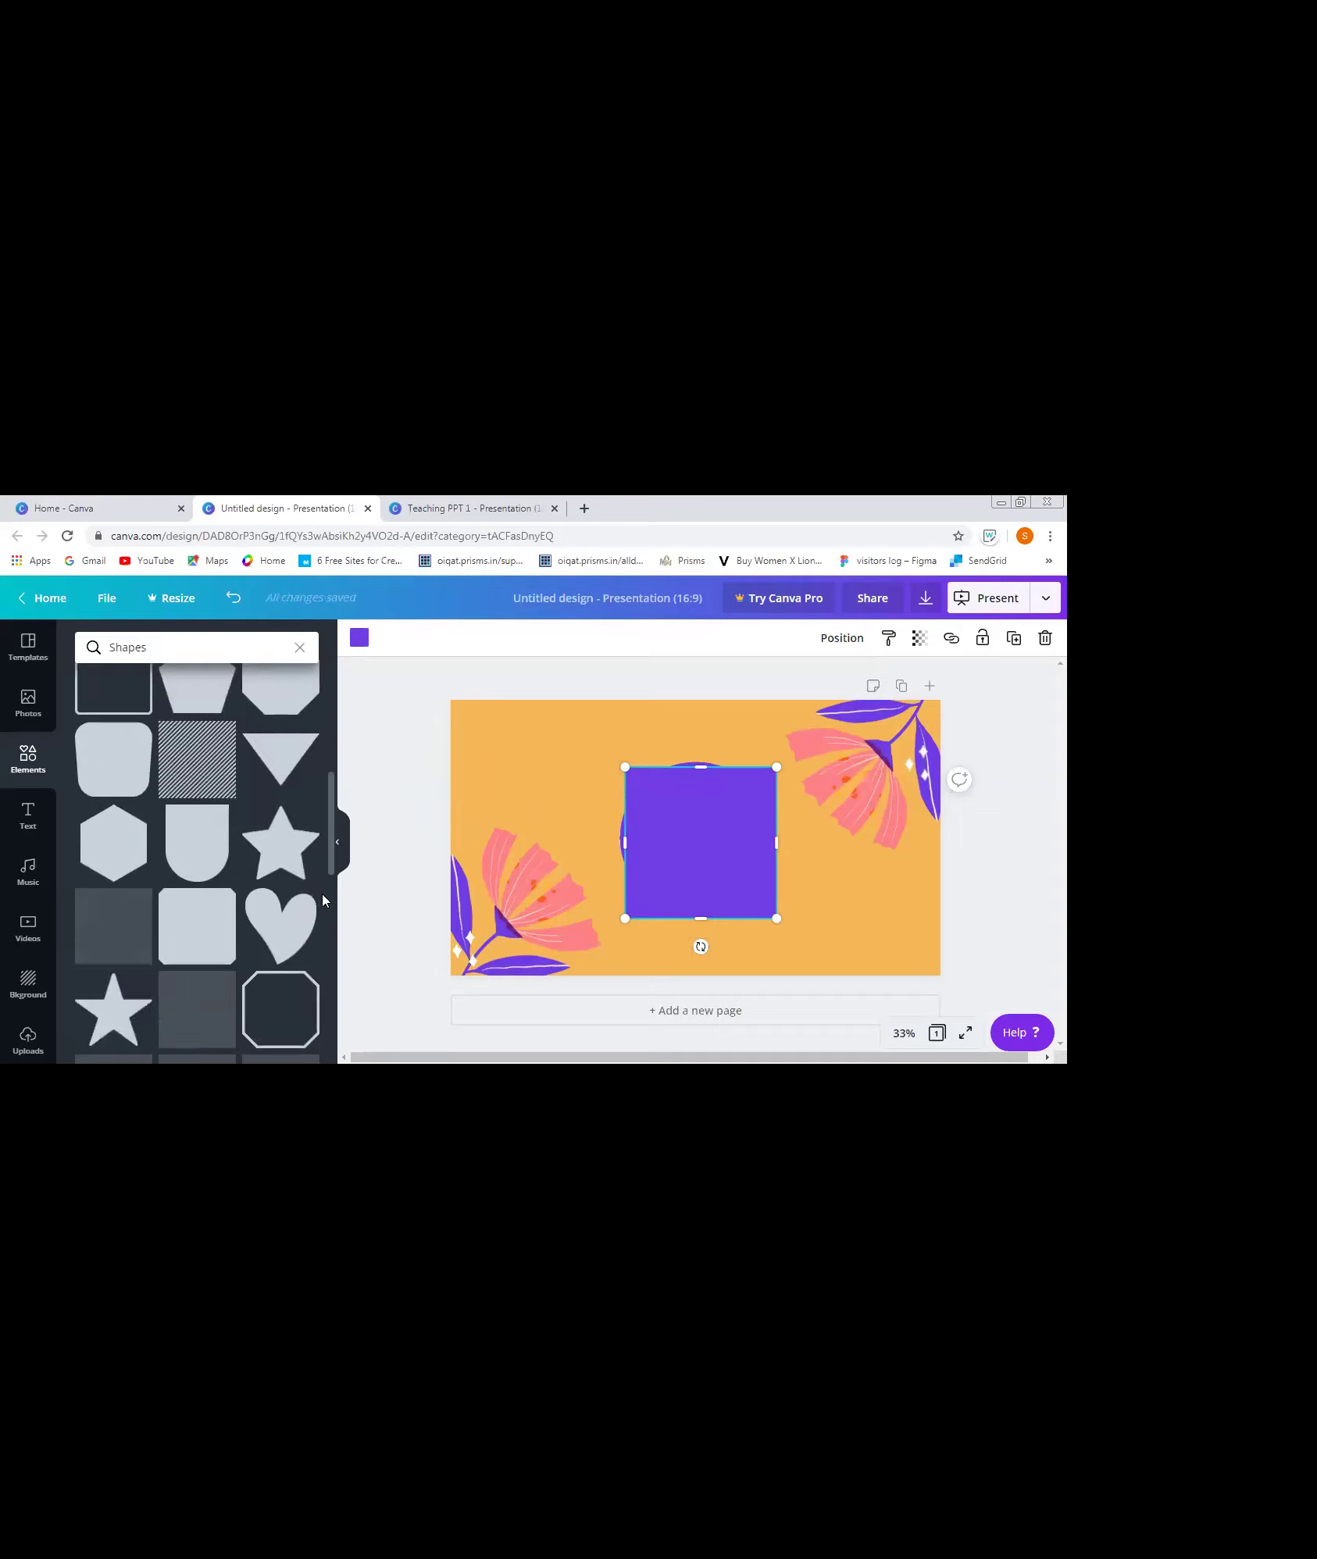
scroll(323, 746, "up", 4)
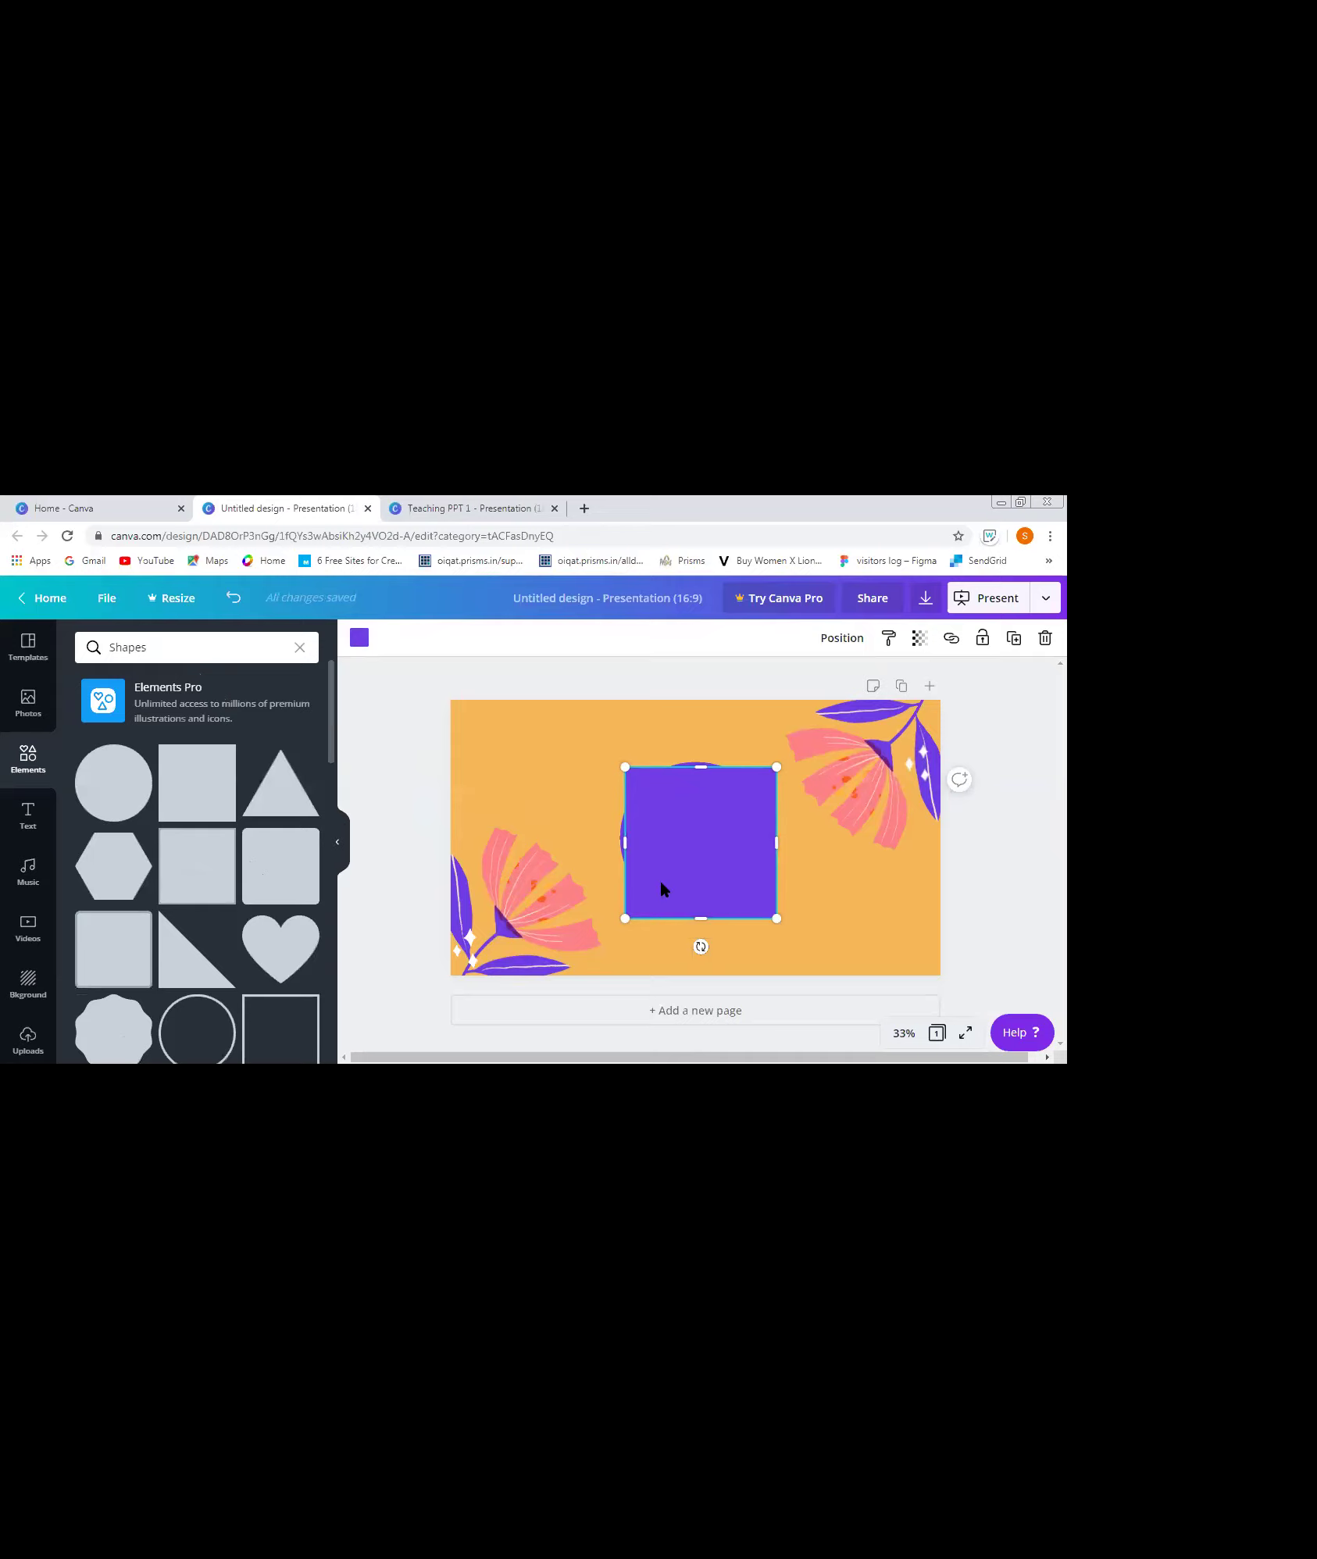
left_click(638, 732)
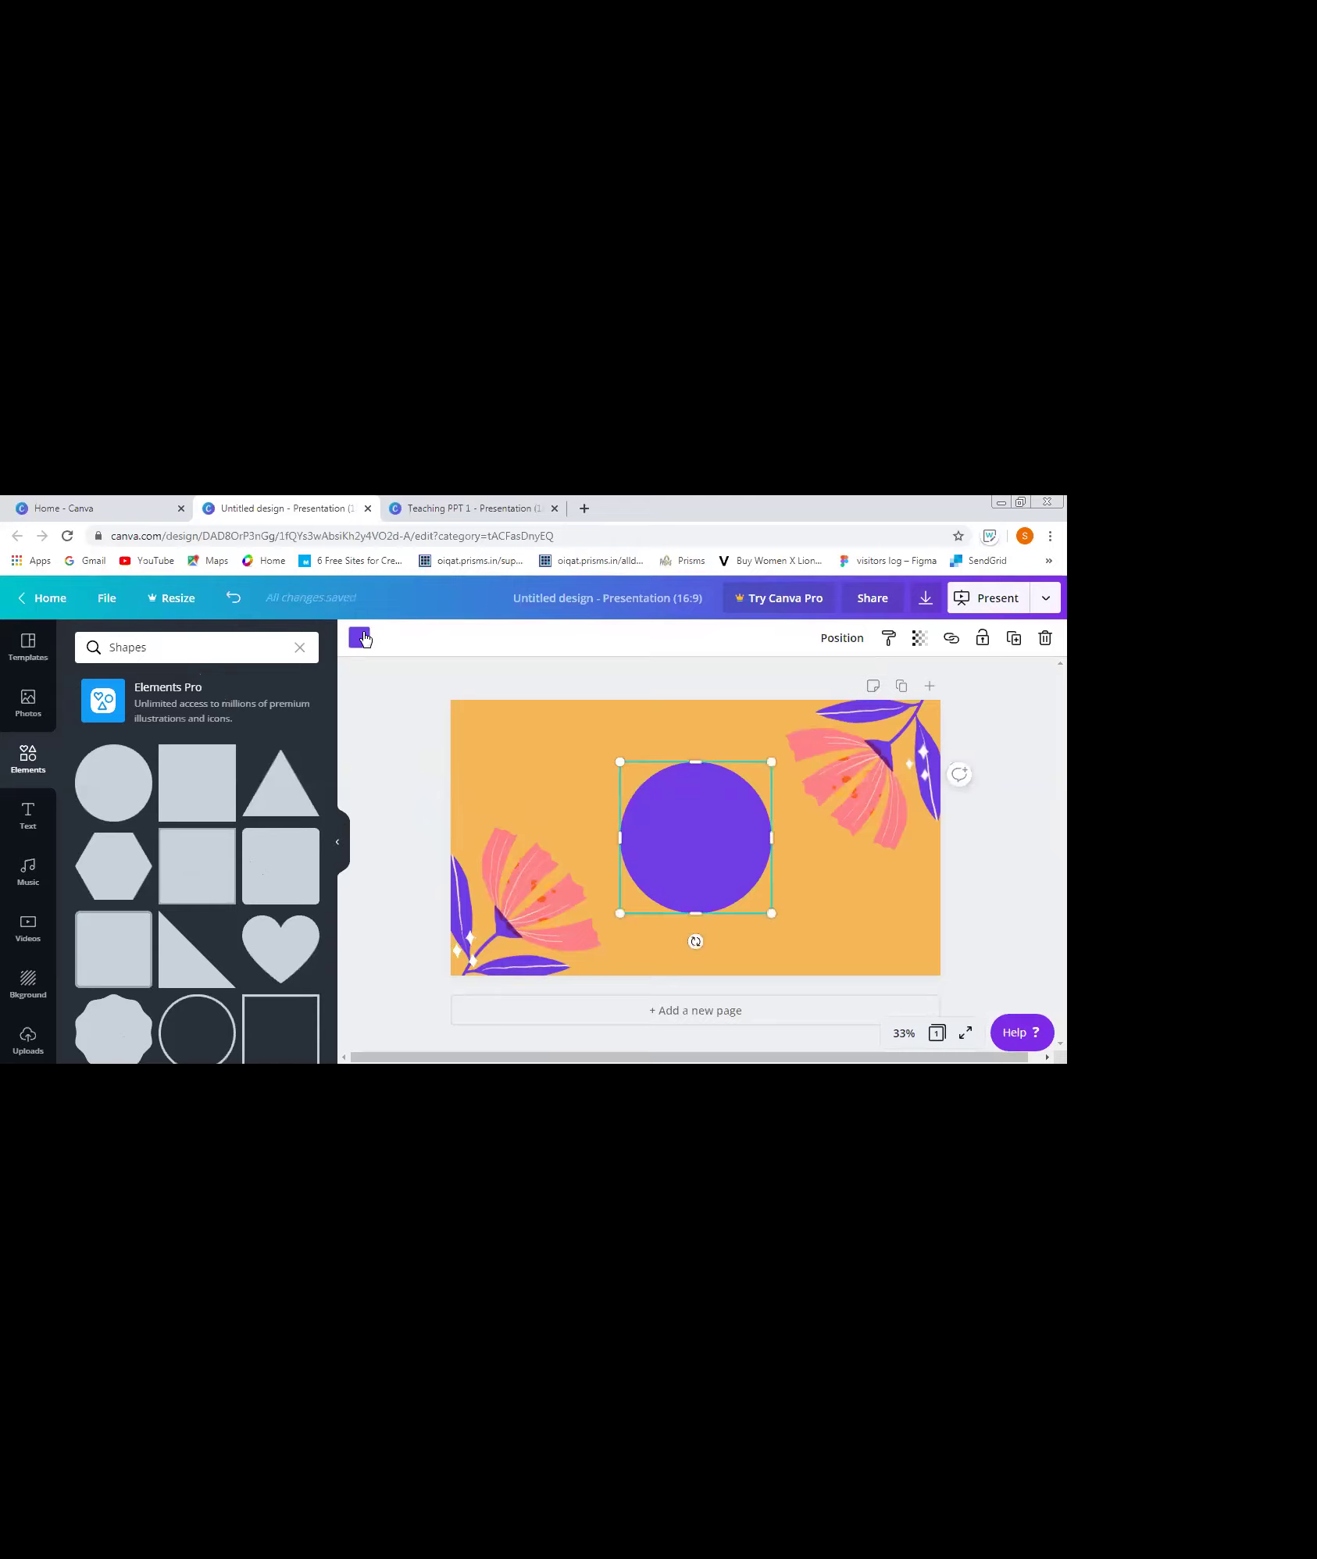
- Change the slide's background colour to light blue #58bcf5 with a custom new colour
left_click(359, 638)
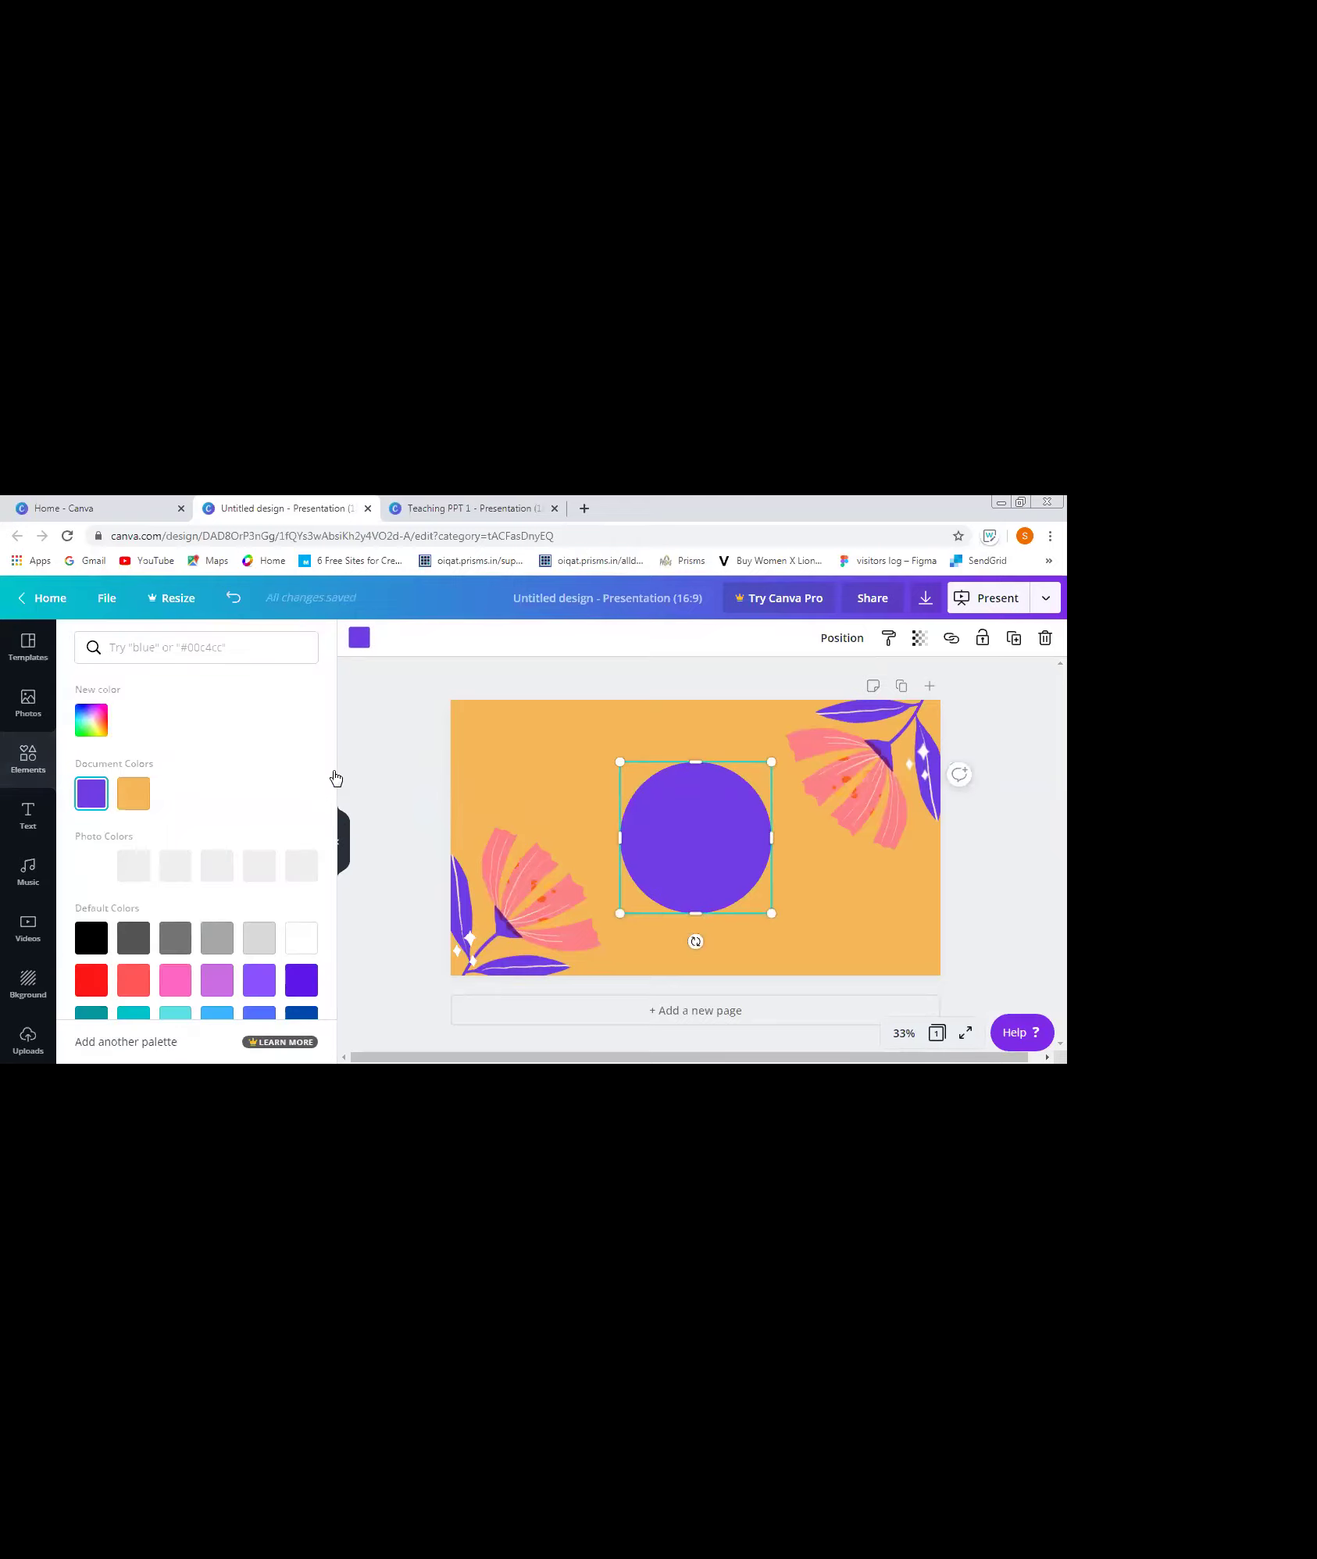
left_click(387, 756)
left_click(386, 757)
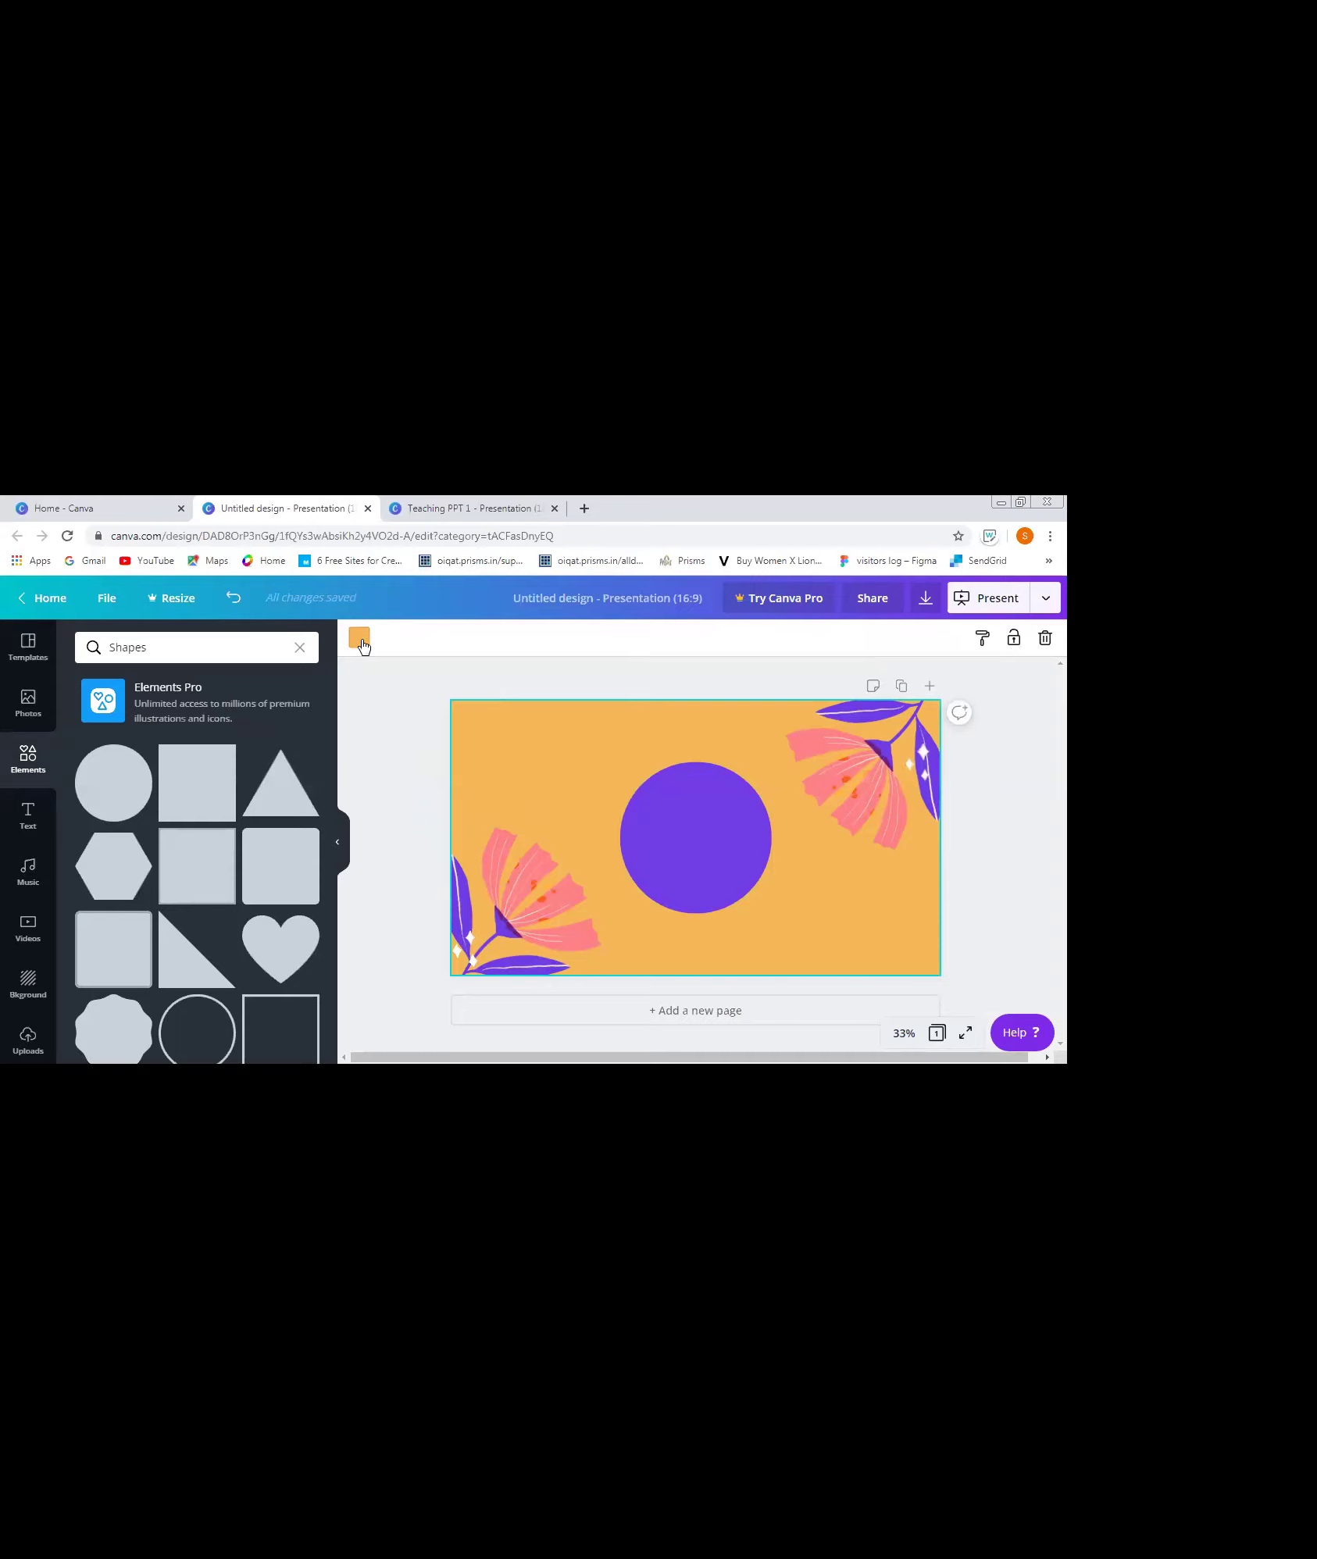
left_click(358, 637)
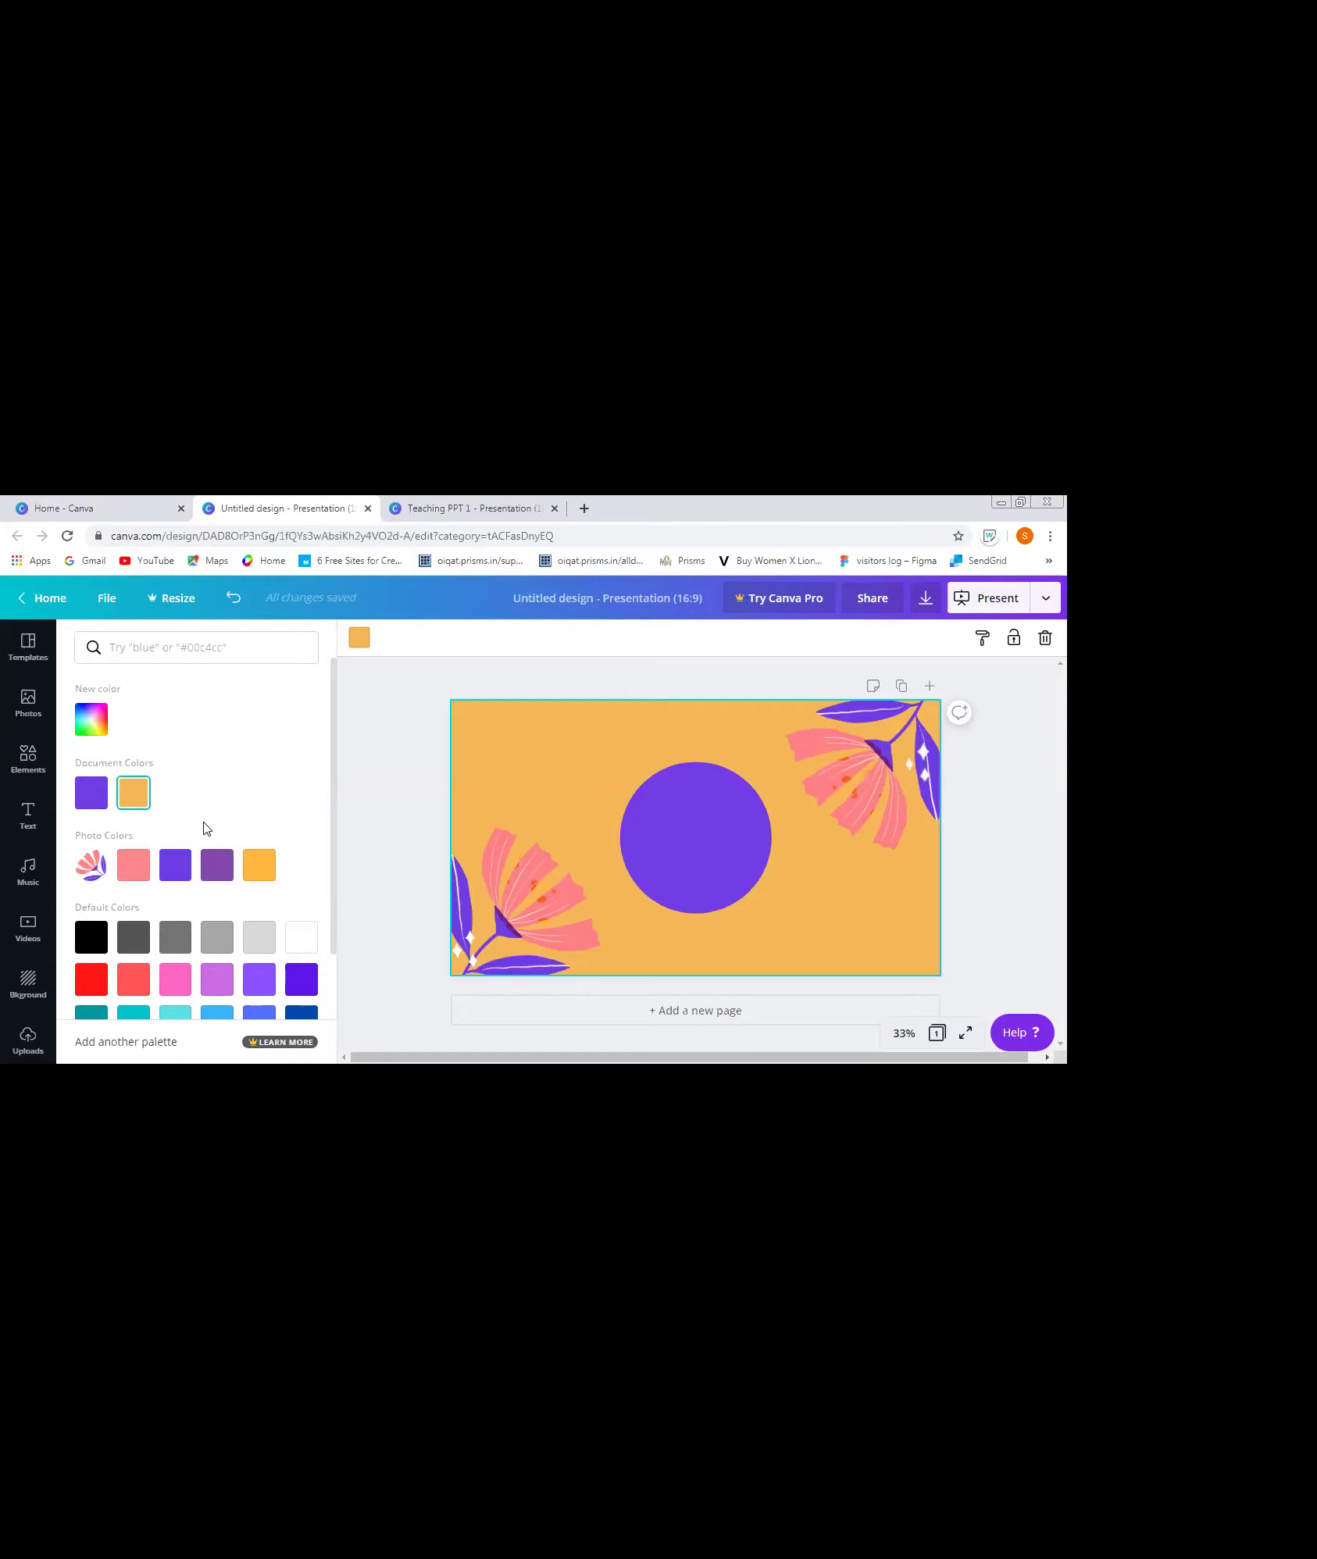
left_click(231, 825)
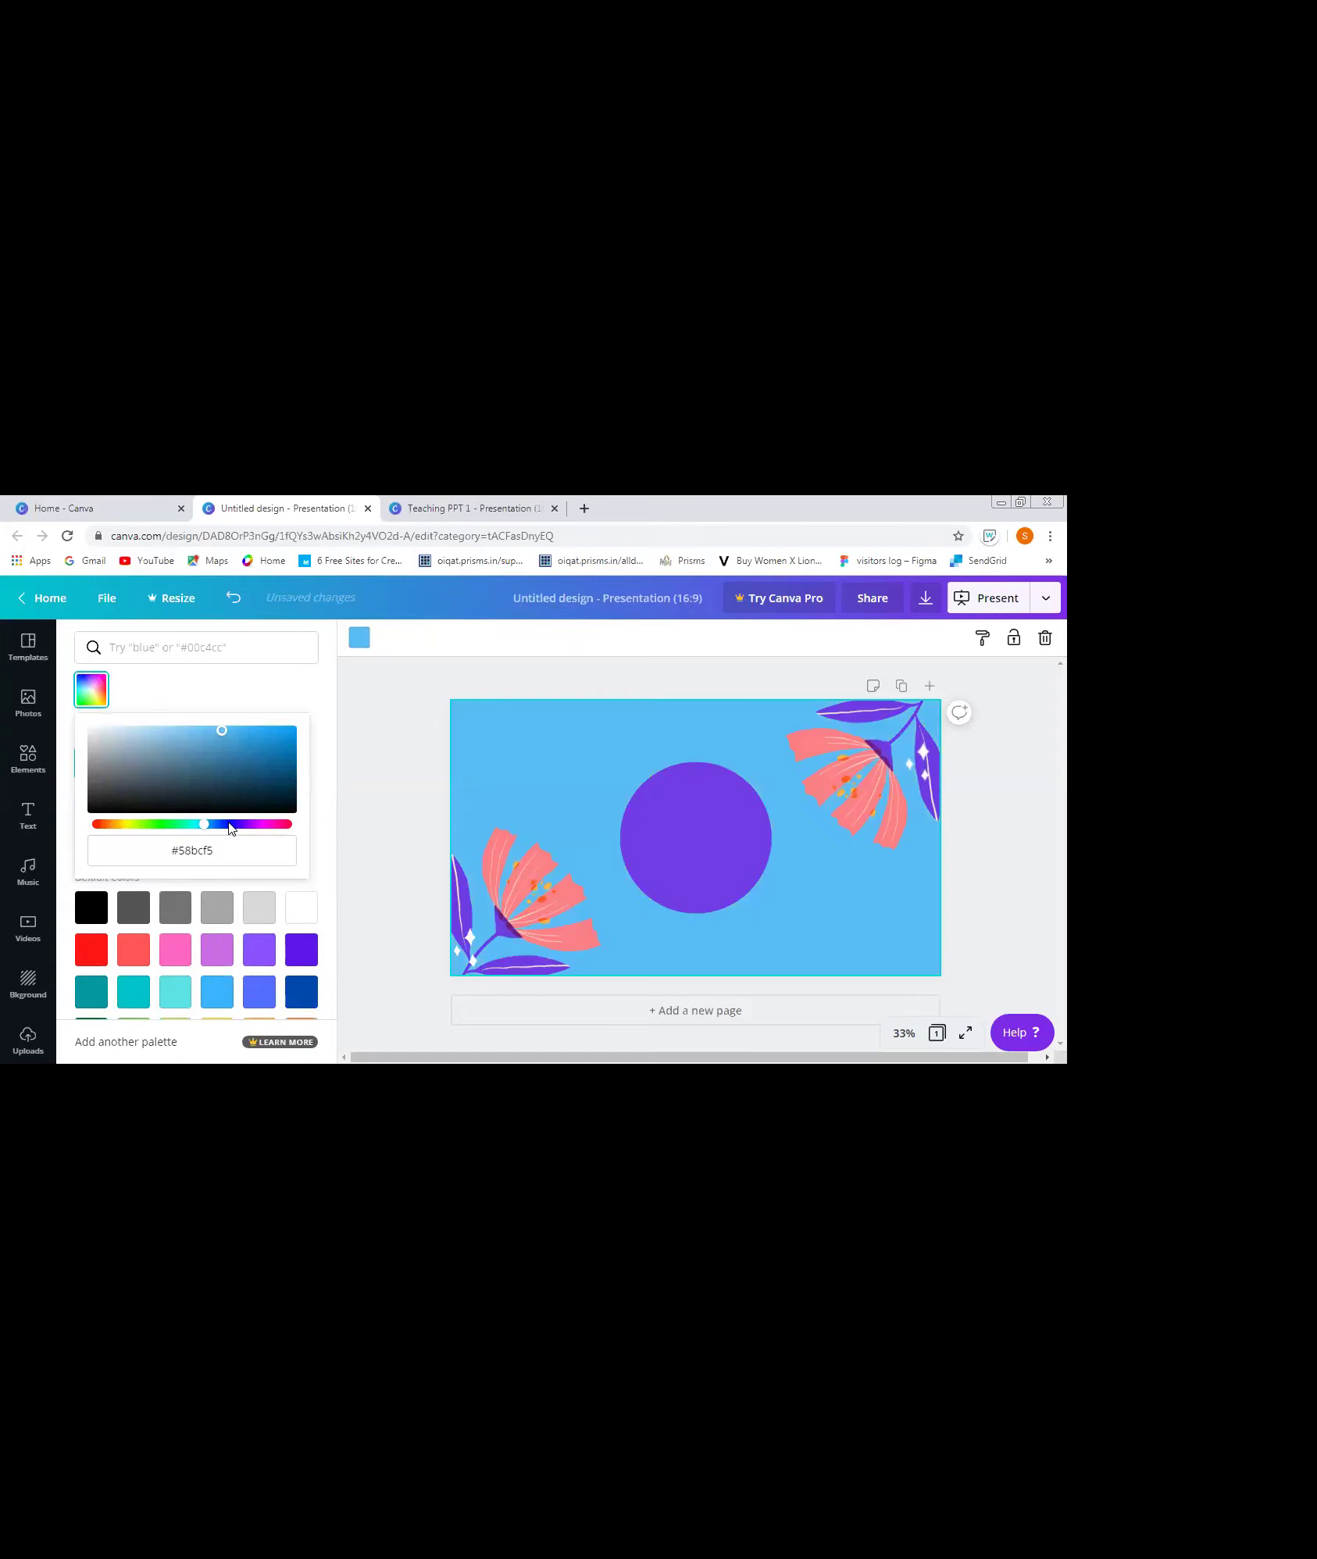
- Change the slide's background colour from blue to a light lavender using the custom colour picker
left_click_drag(222, 729, 203, 805)
left_click(139, 730)
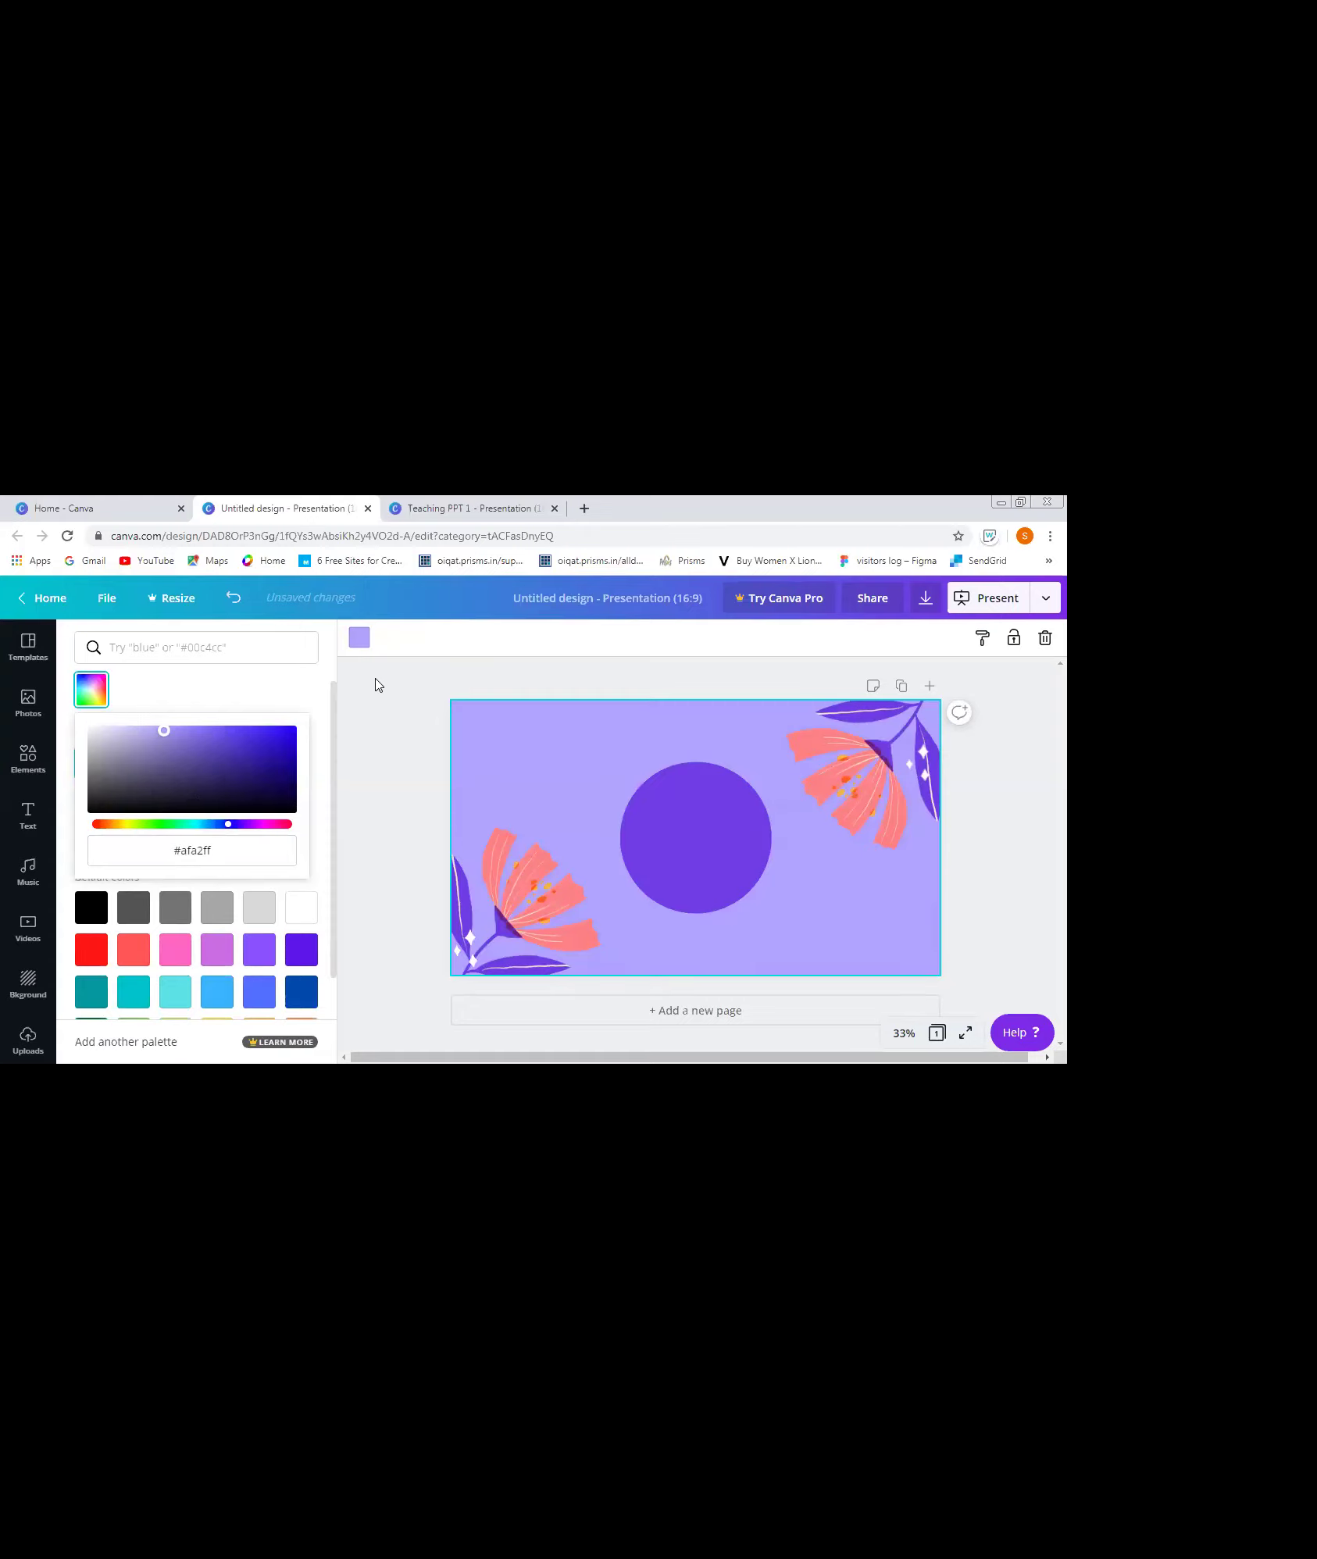
- Clear the Shapes search and search the elements library for "planets"
left_click(28, 758)
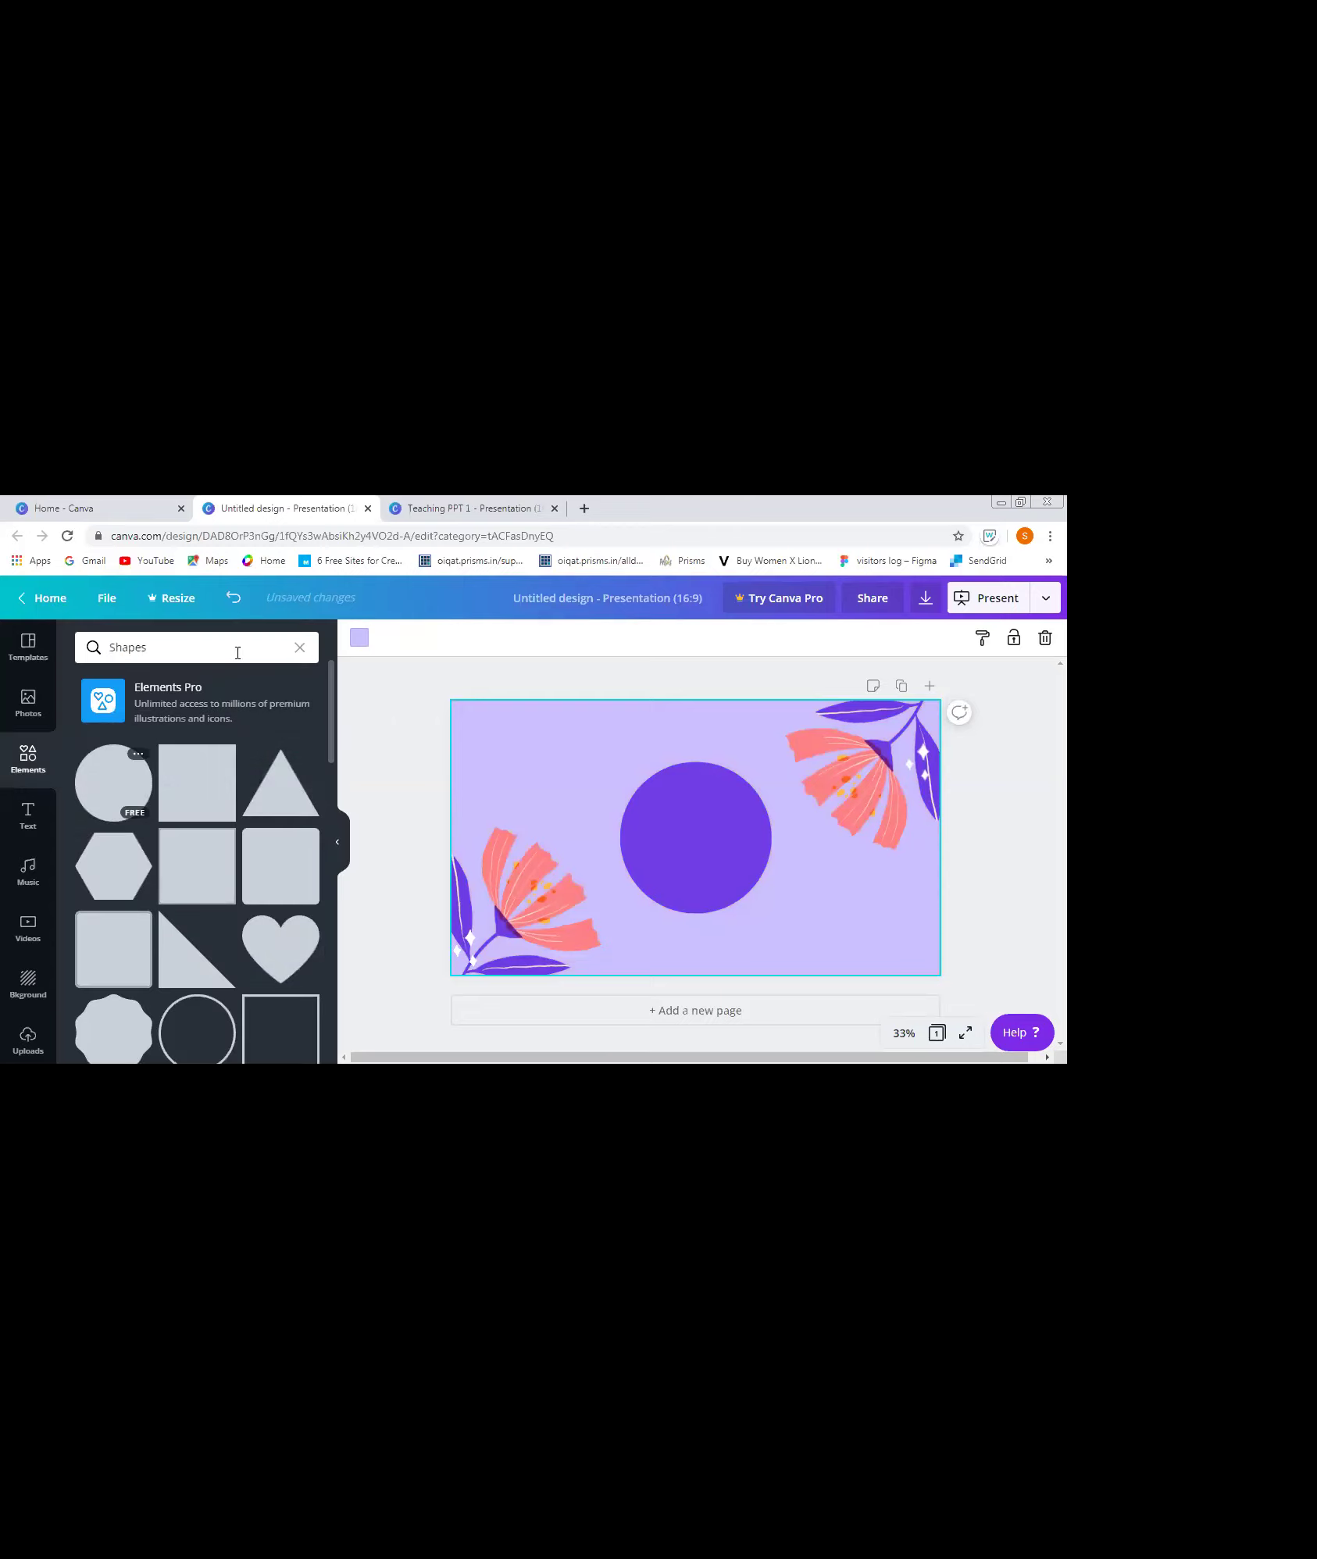
left_click(233, 651)
left_click(299, 648)
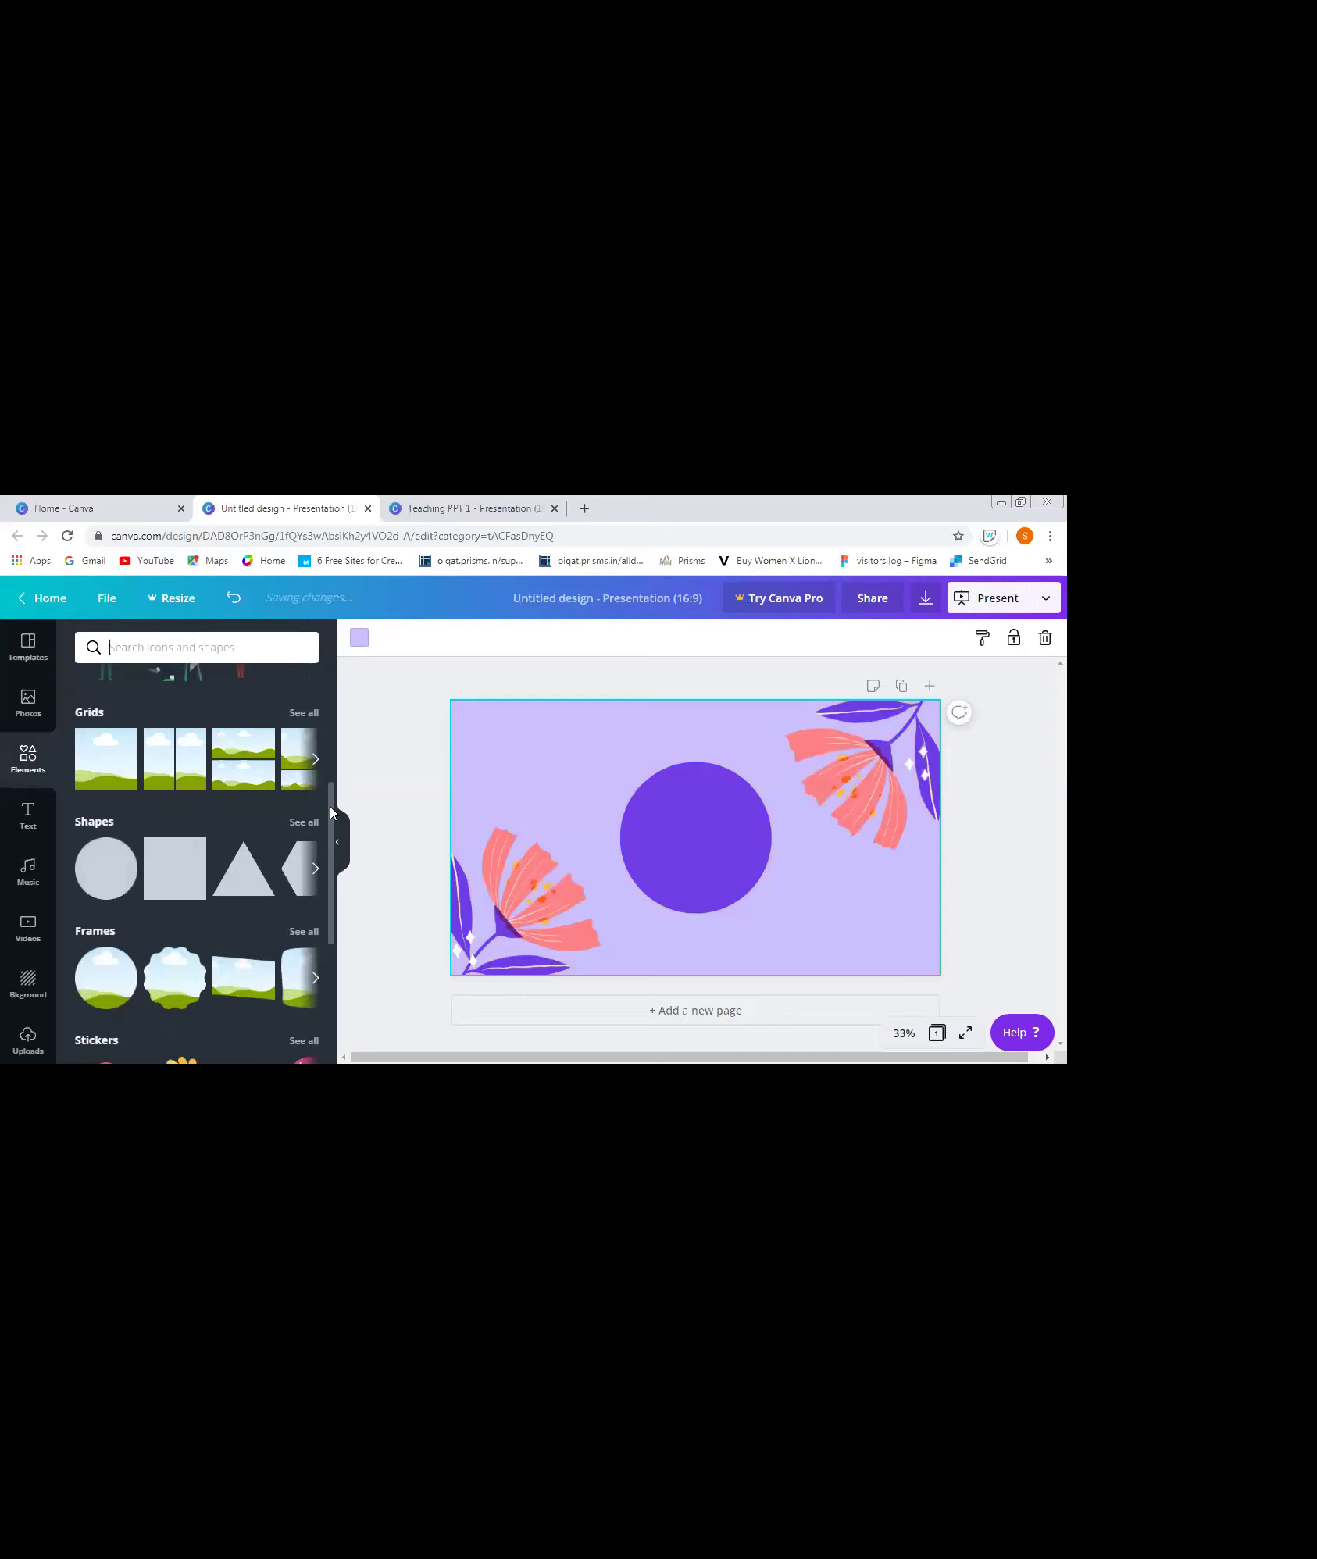
scroll(203, 650, "up", 4)
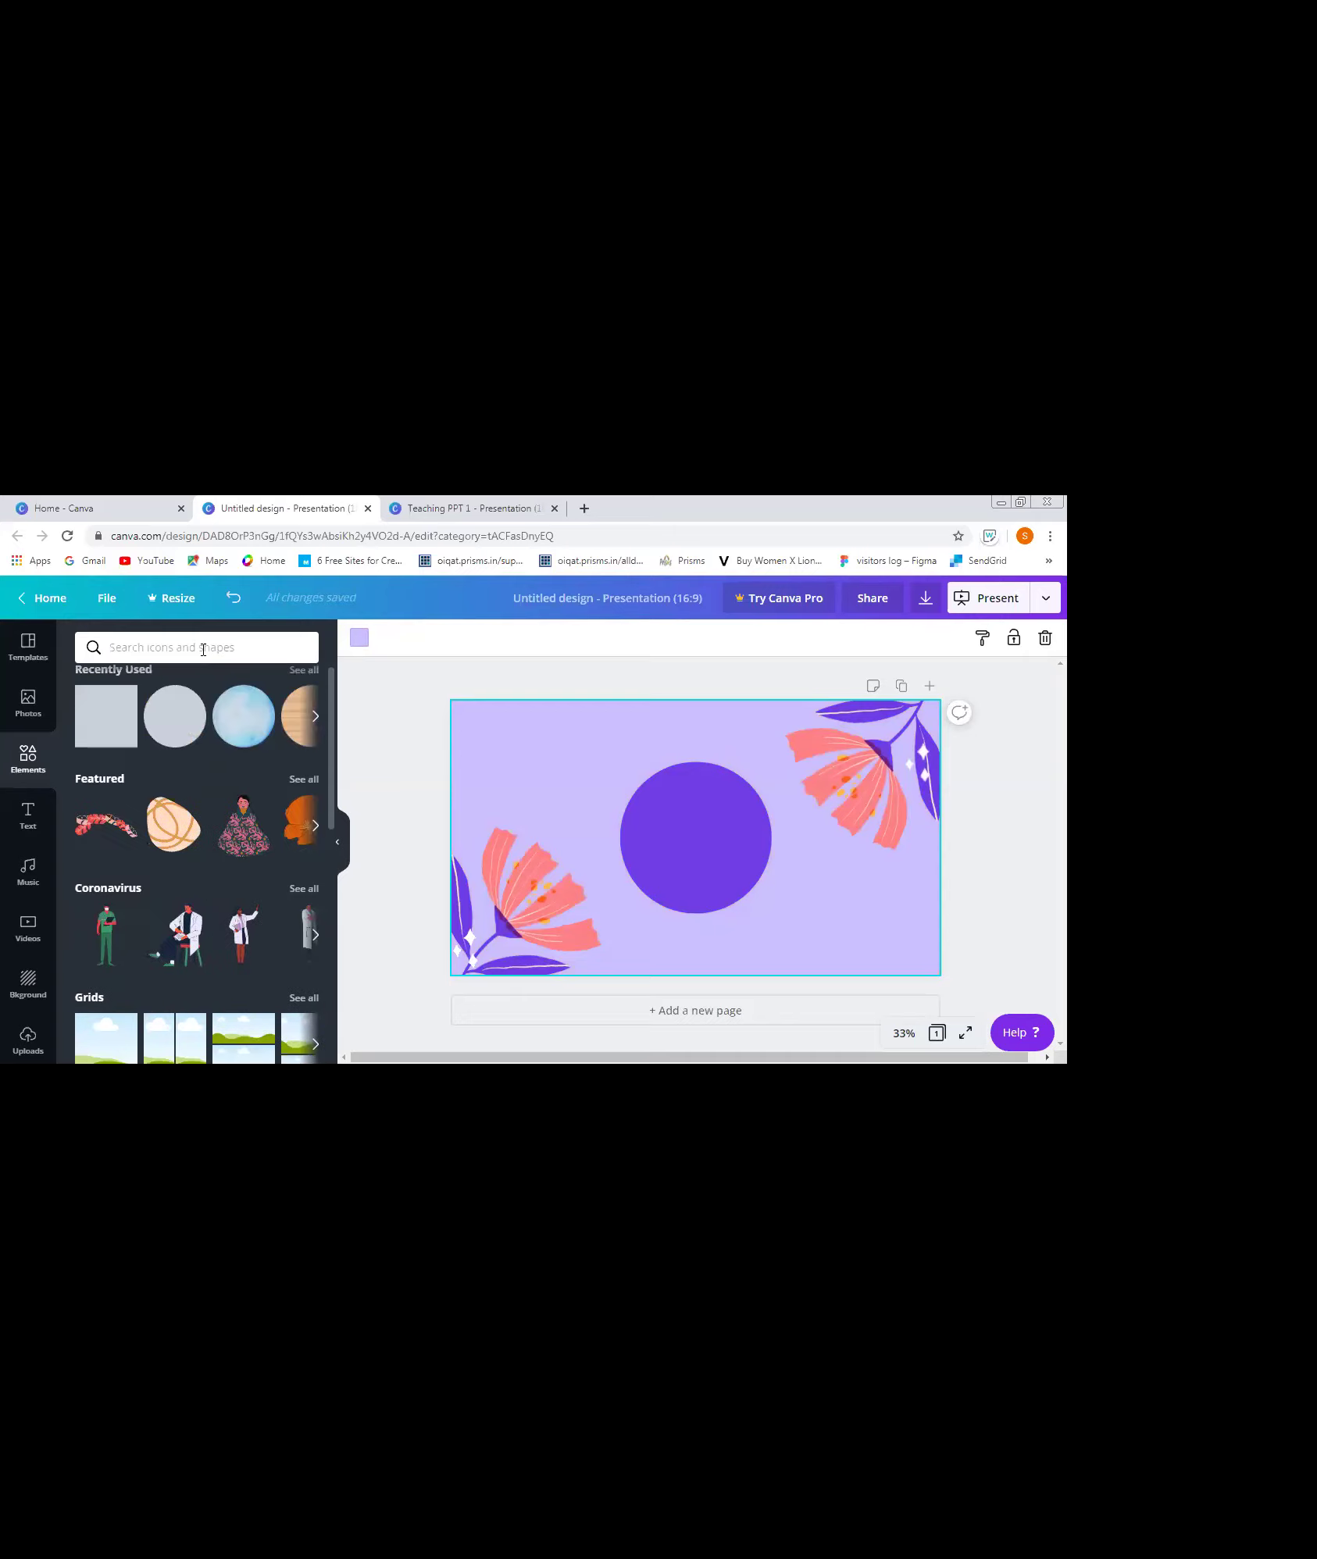
left_click(203, 650)
type("plane")
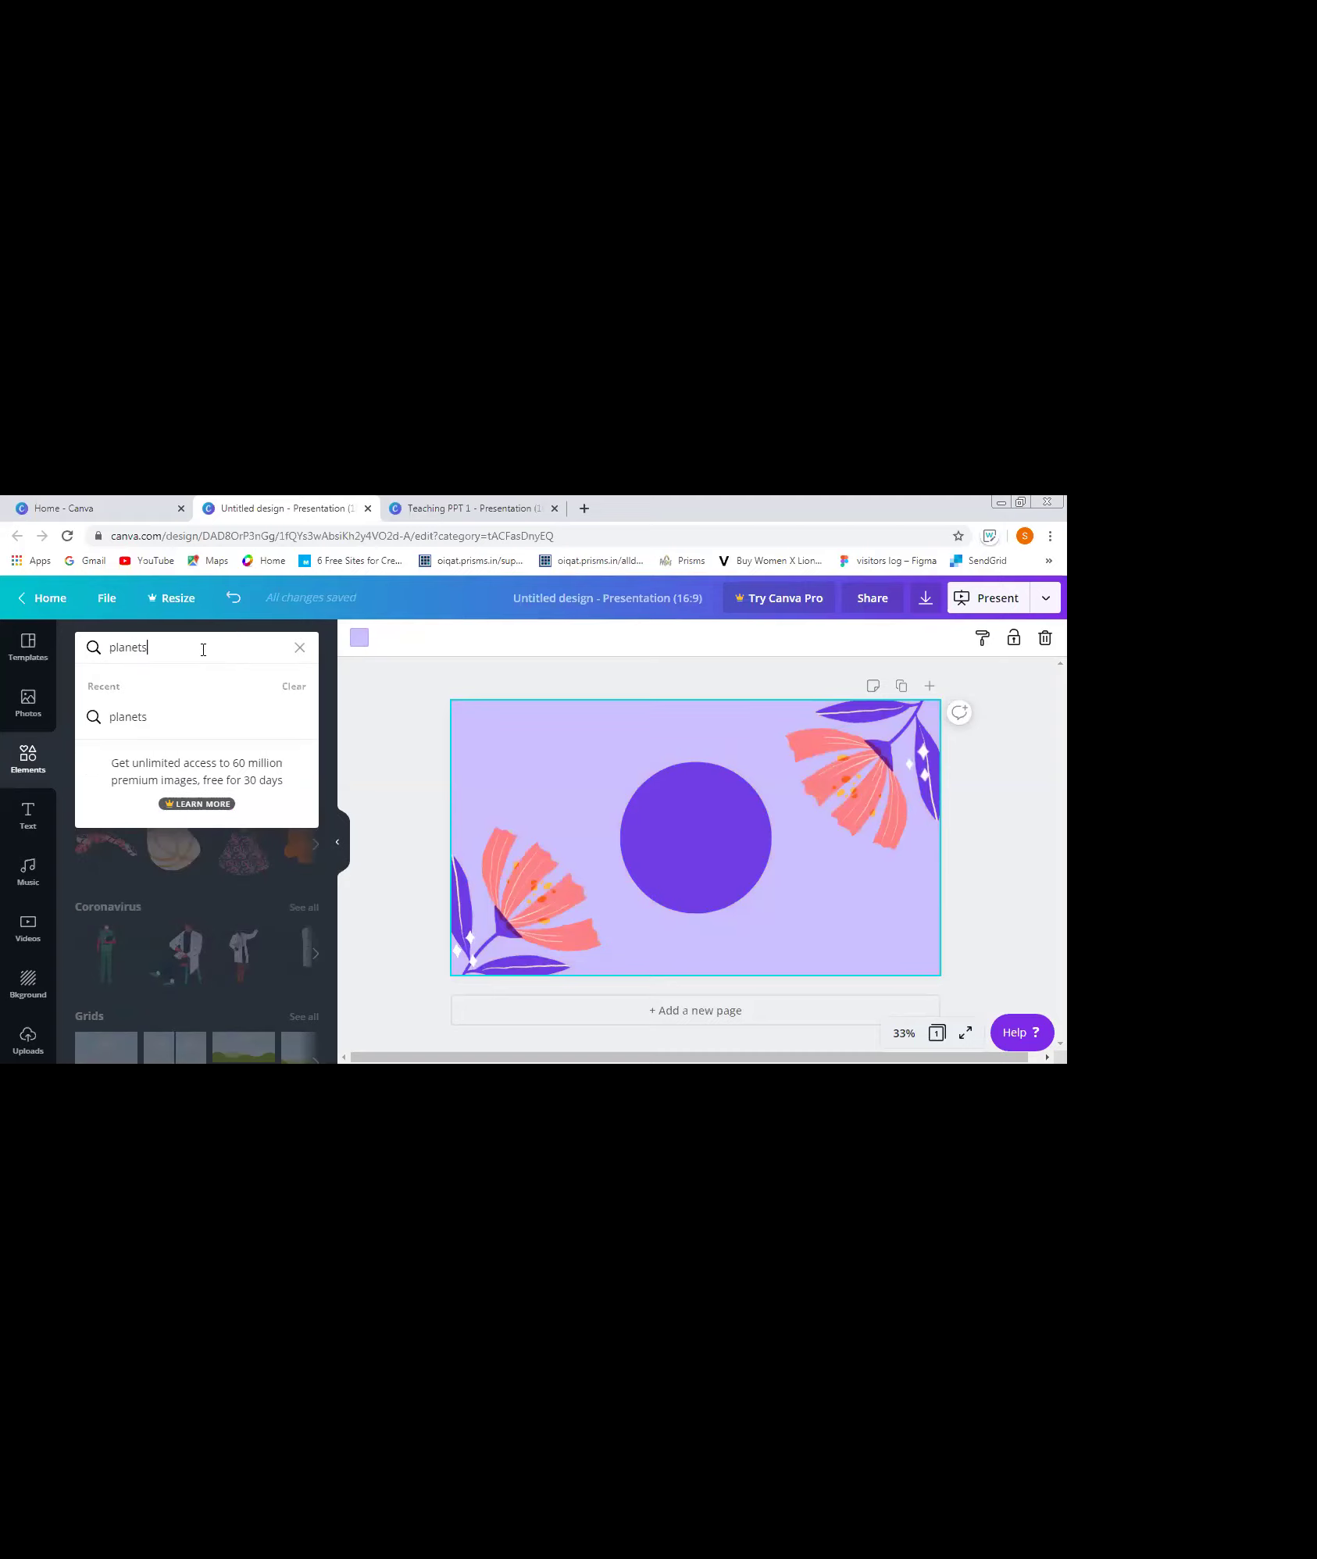
type("ts")
key("Return")
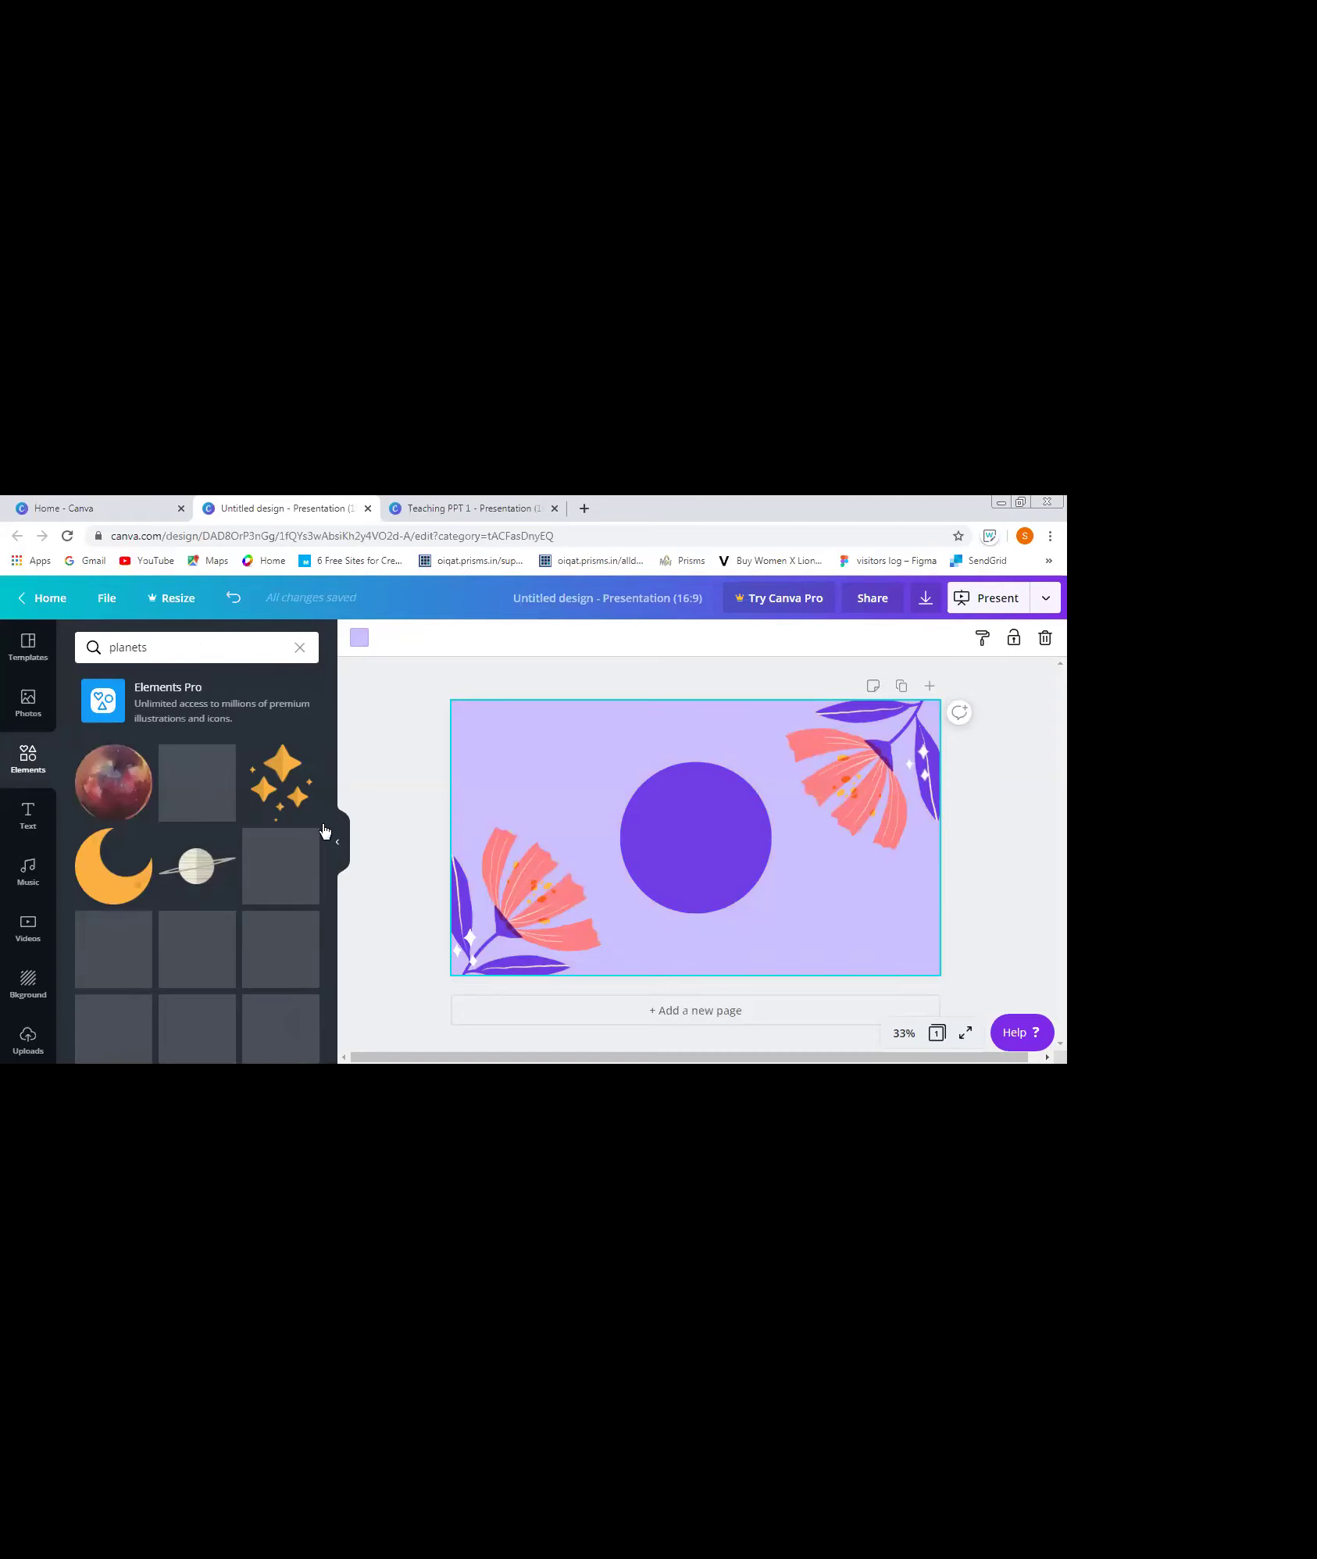
- Add a second page and place the watercolour ringed planet on its left half, scaled to just under half the slide's width
left_click(928, 688)
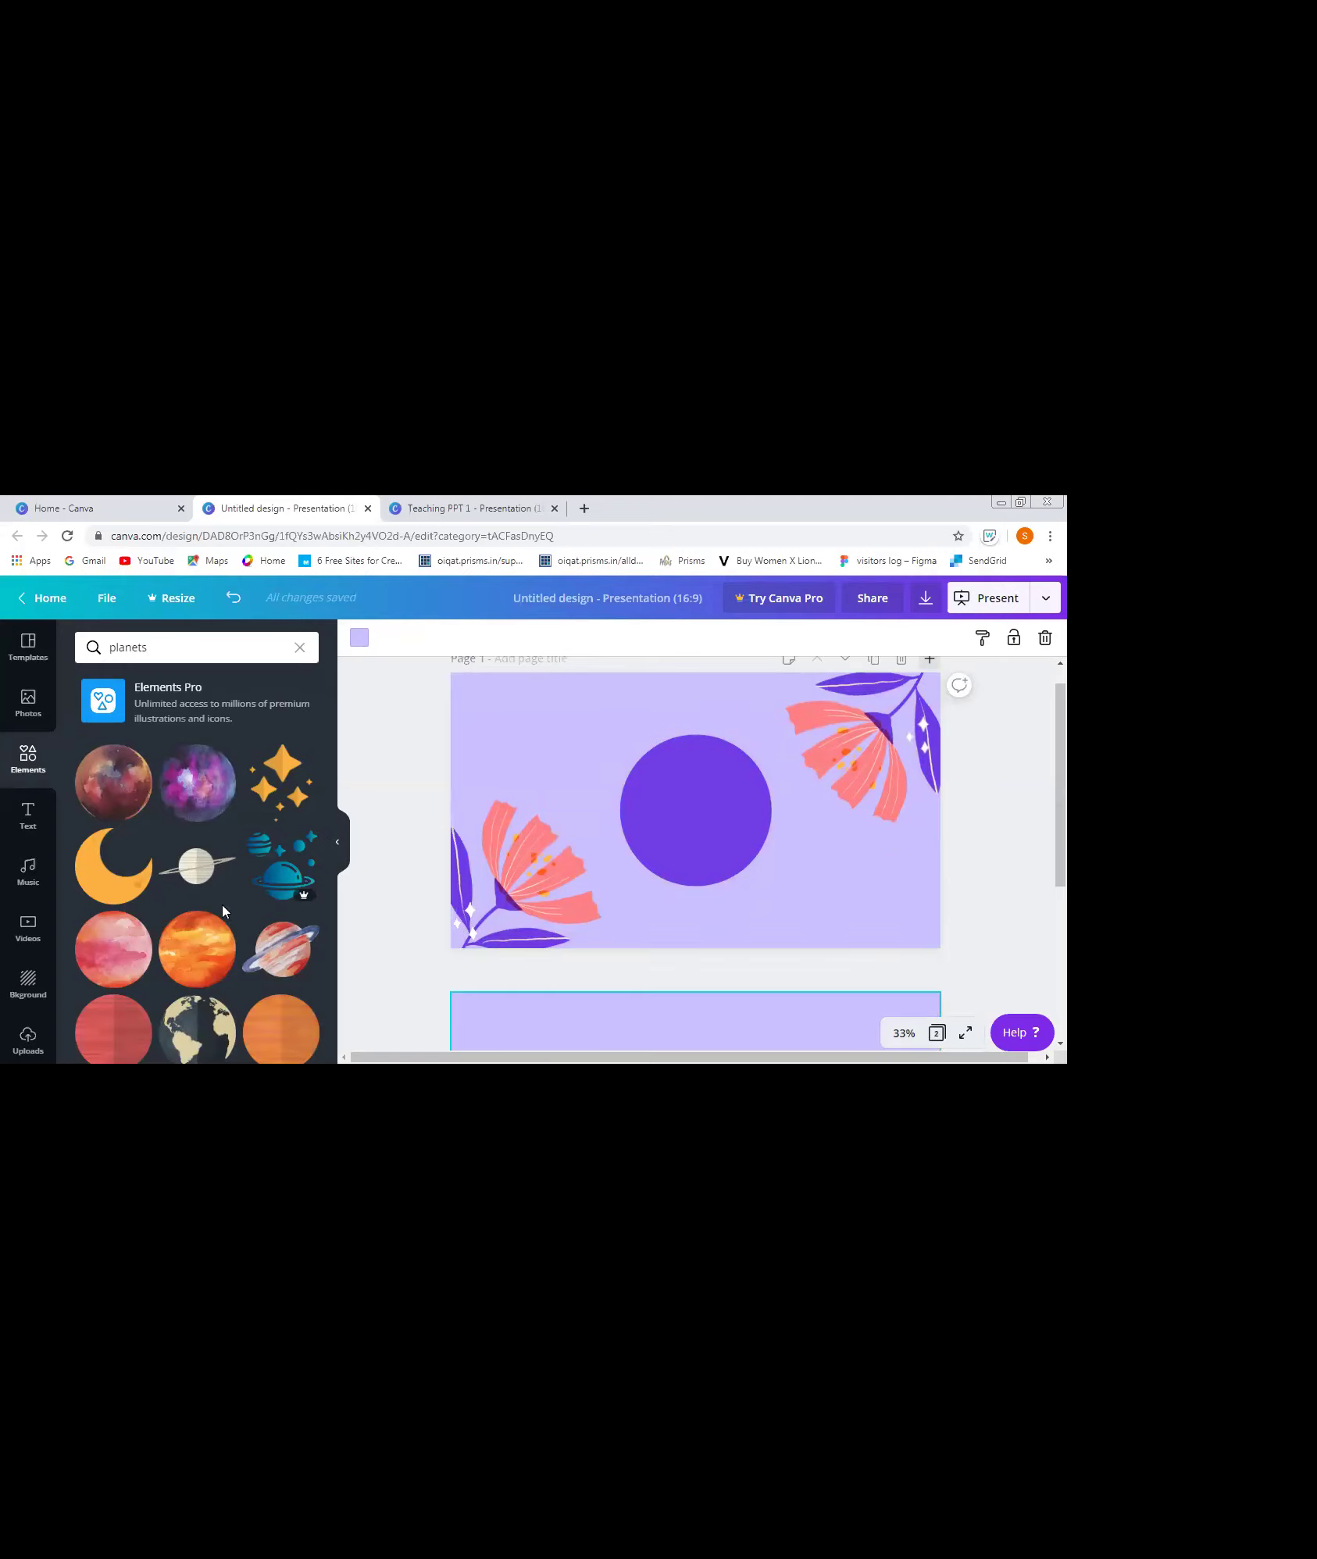
left_click(277, 955)
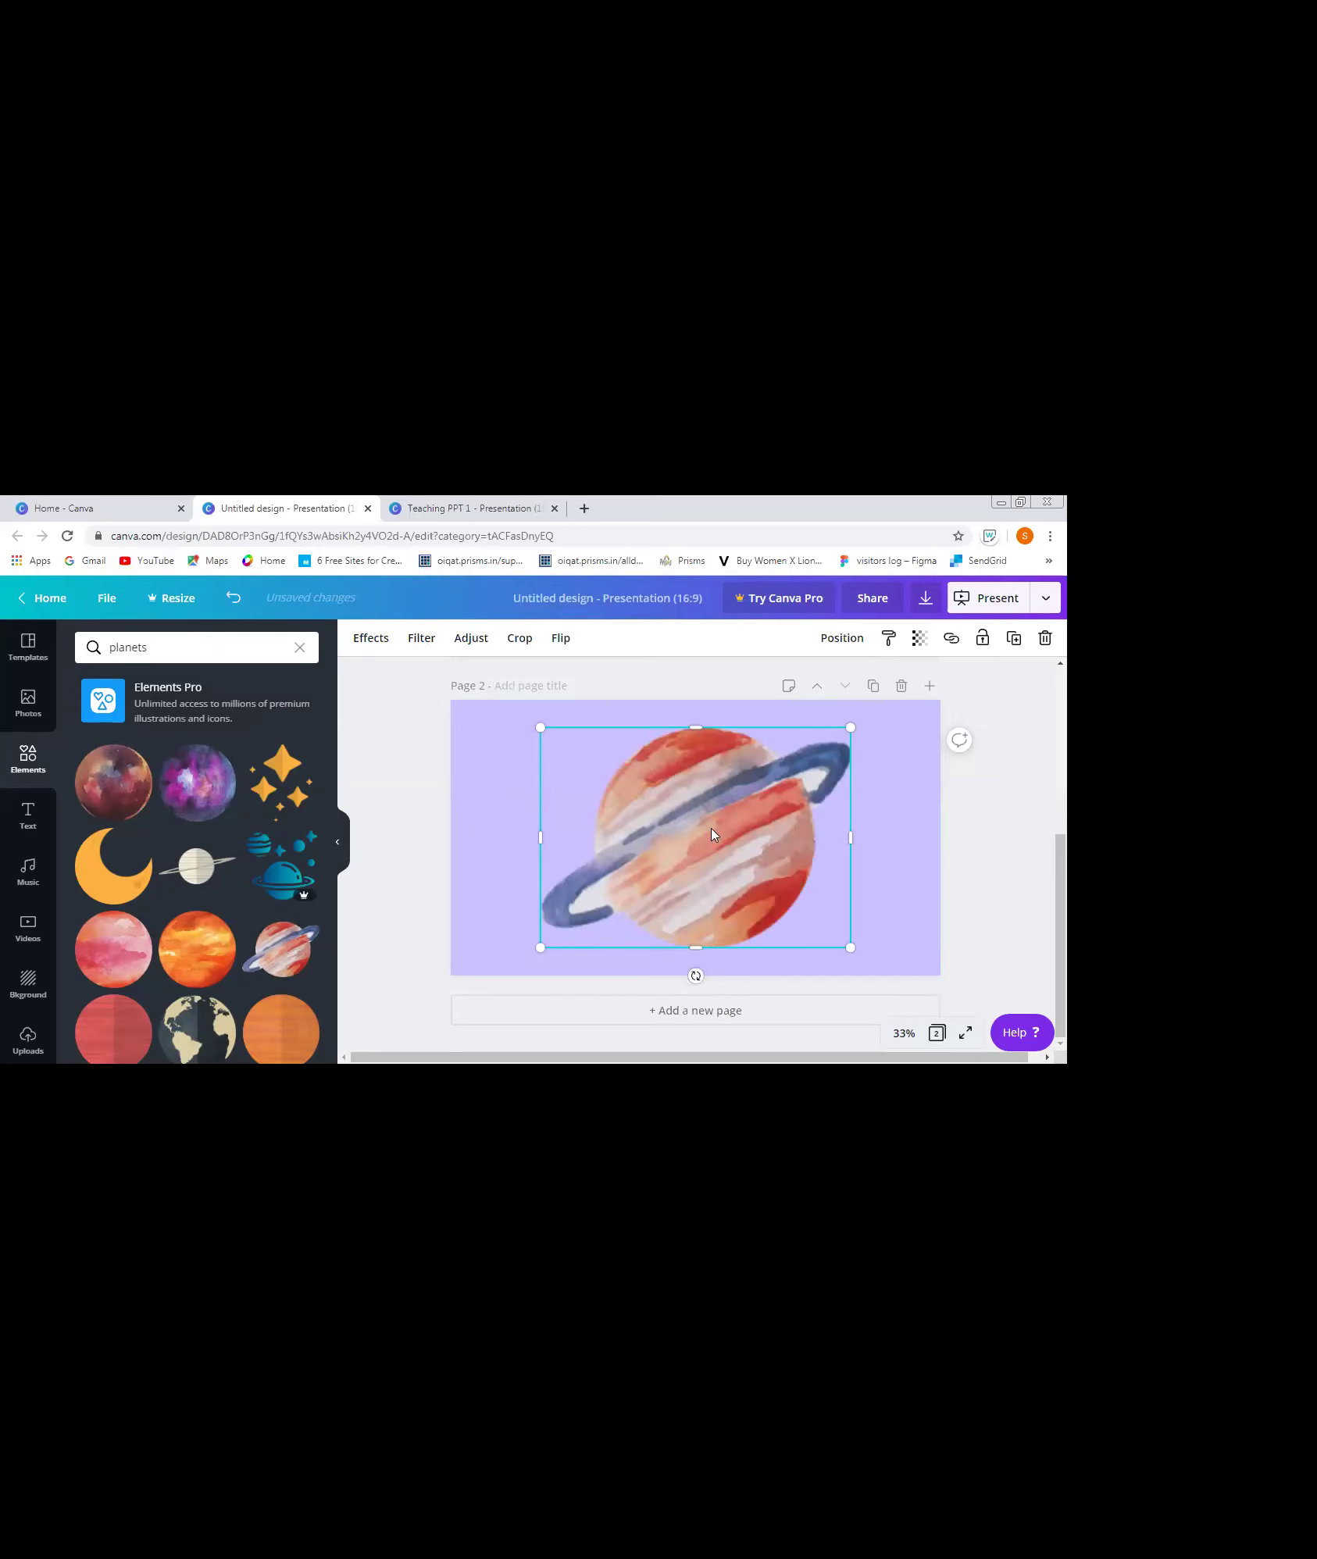
left_click_drag(850, 728, 754, 796)
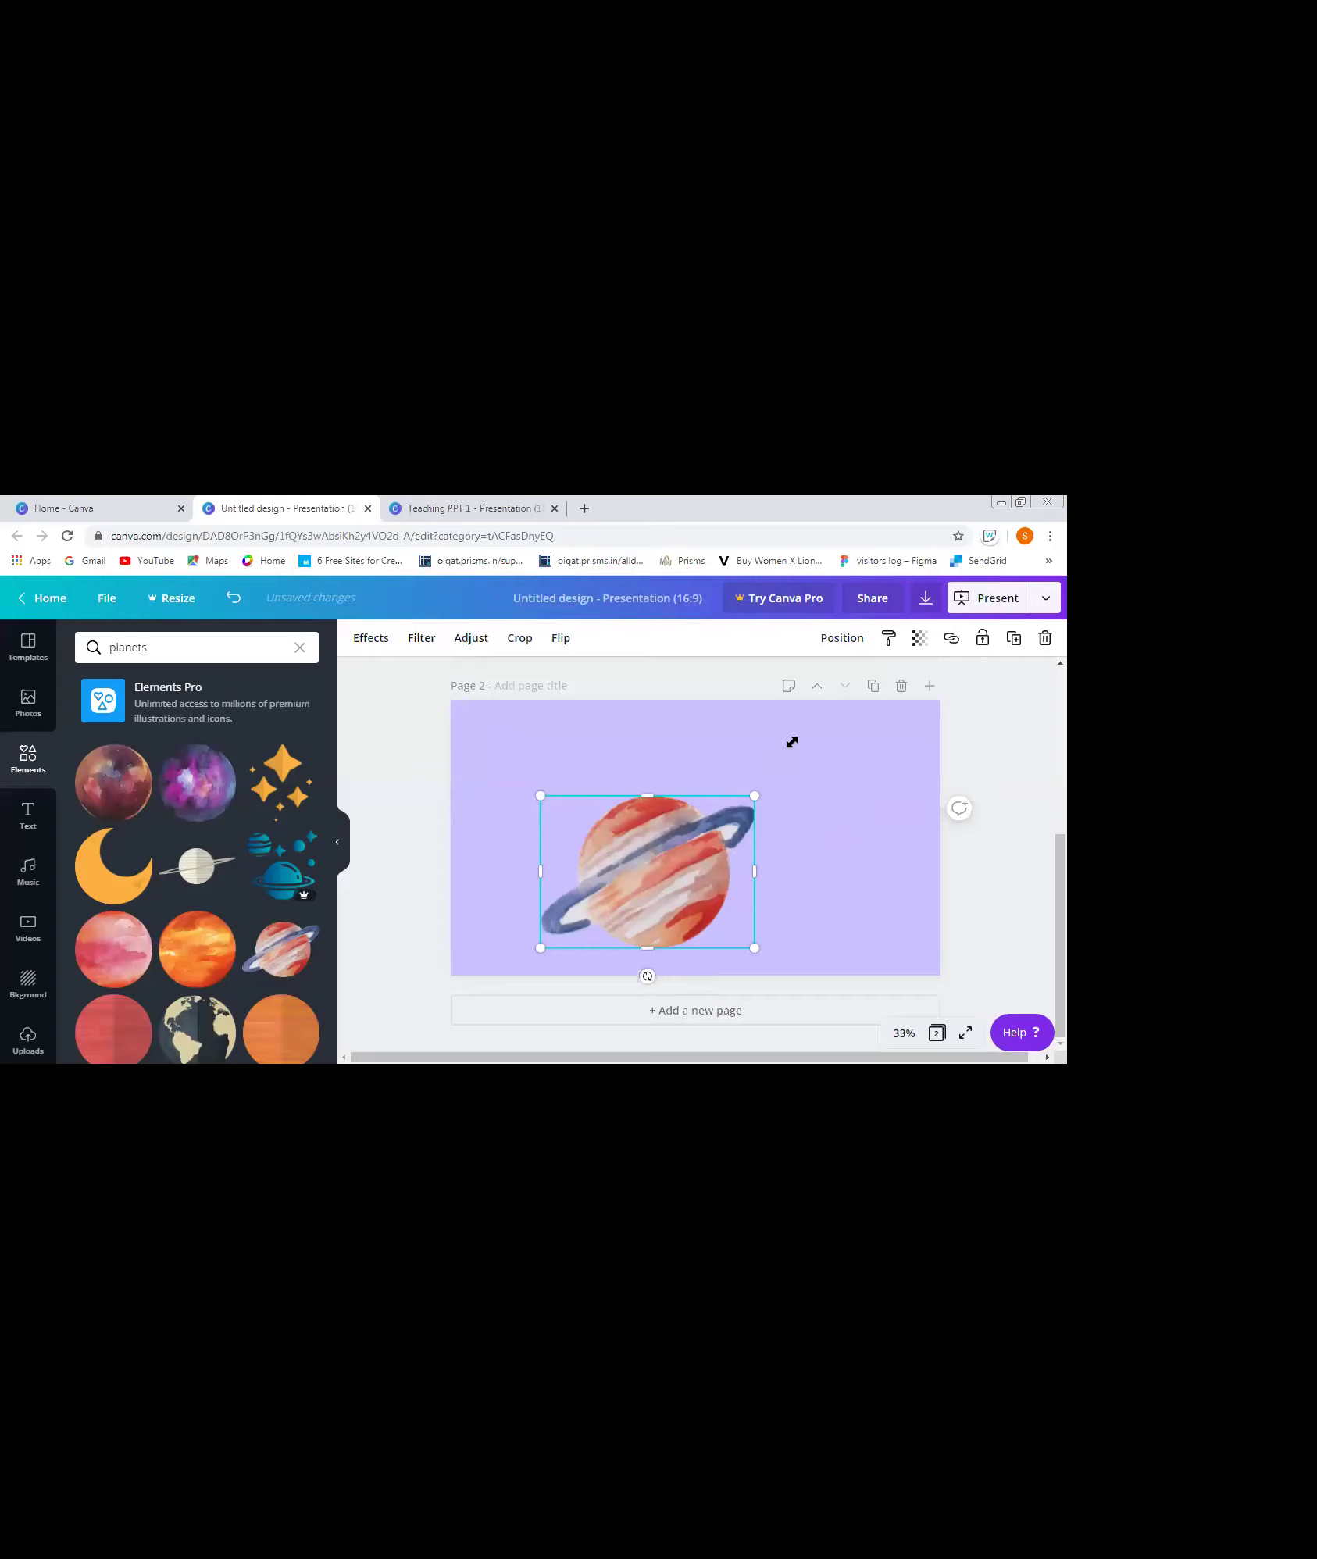
left_click_drag(791, 742, 805, 761)
left_click_drag(709, 843, 644, 810)
left_click(812, 849)
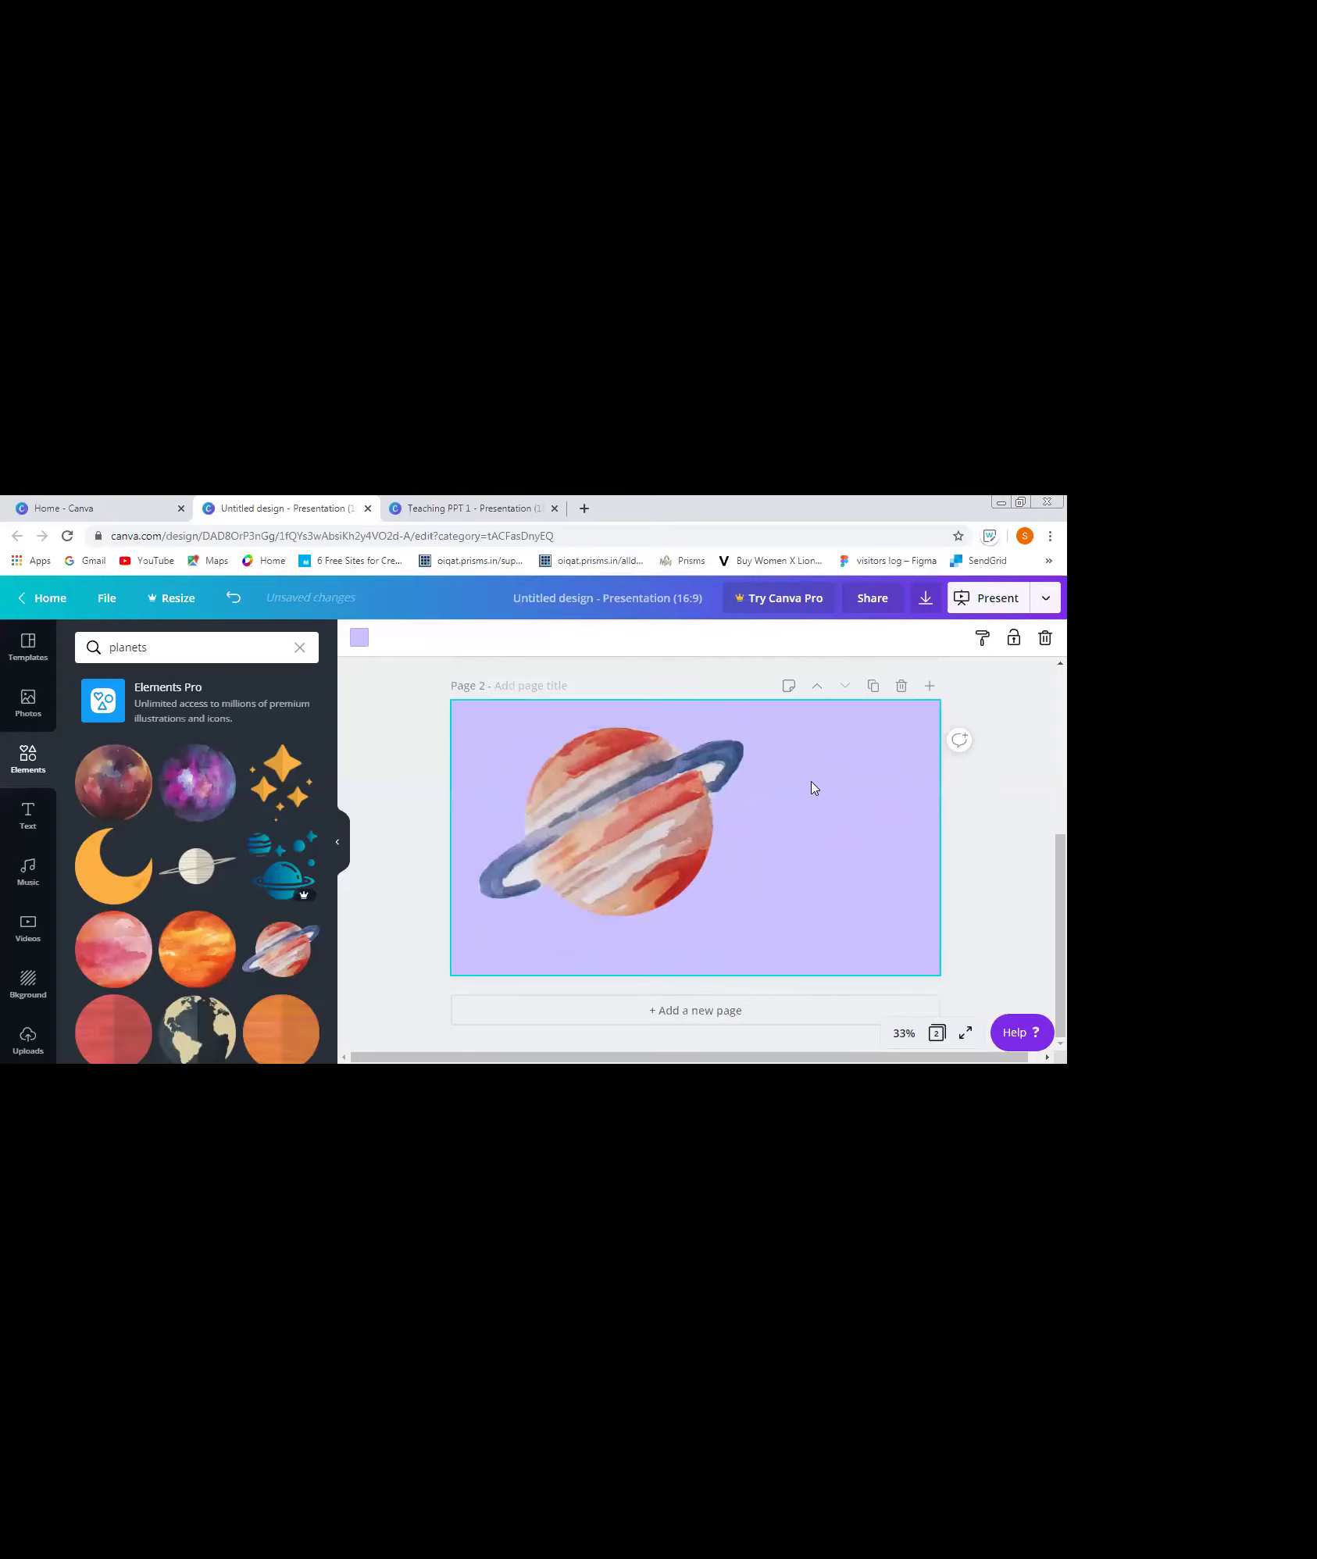
left_click(685, 880)
left_click_drag(704, 919, 627, 879)
left_click(878, 920)
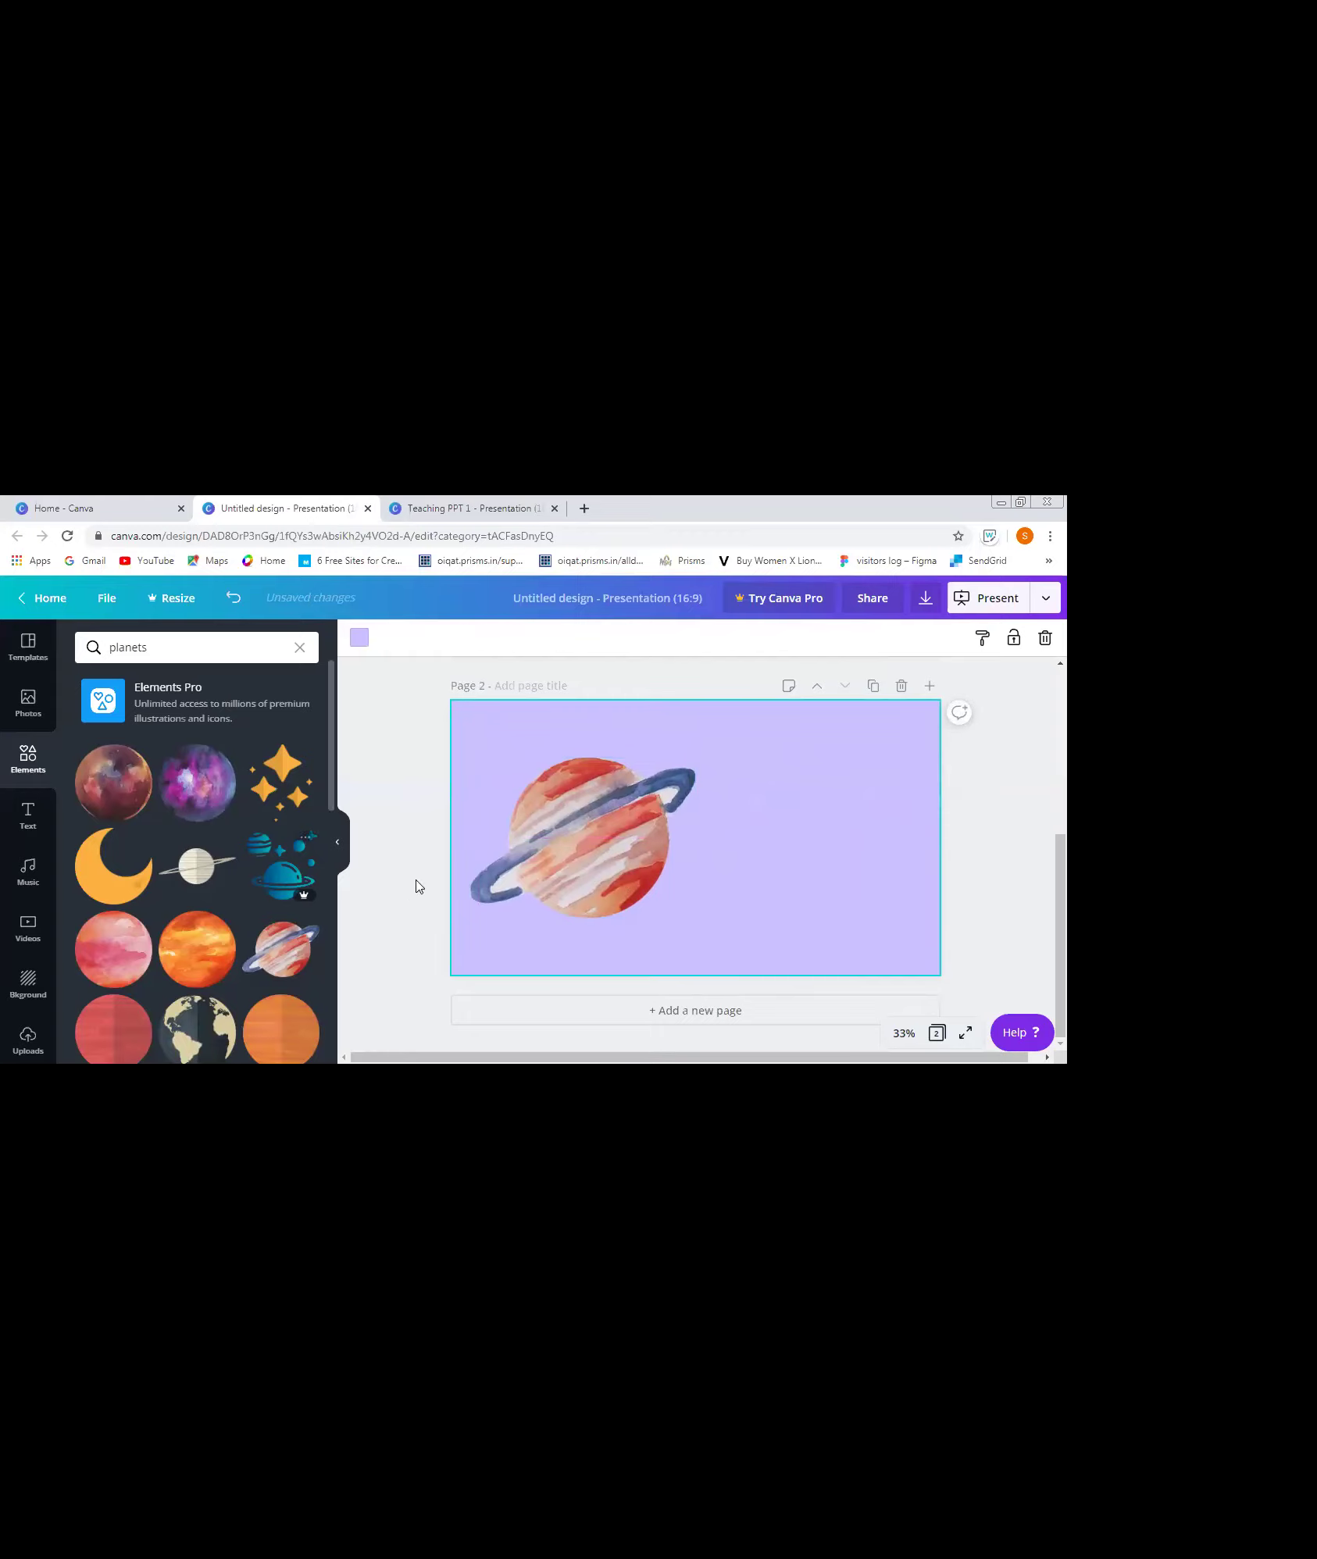
- Replace the elements search with "plant"
left_click(172, 643)
key("BackSpace")
key("BackSpace")
key("BackSpace")
key("BackSpace")
key("BackSpace")
key("BackSpace")
key("BackSpace")
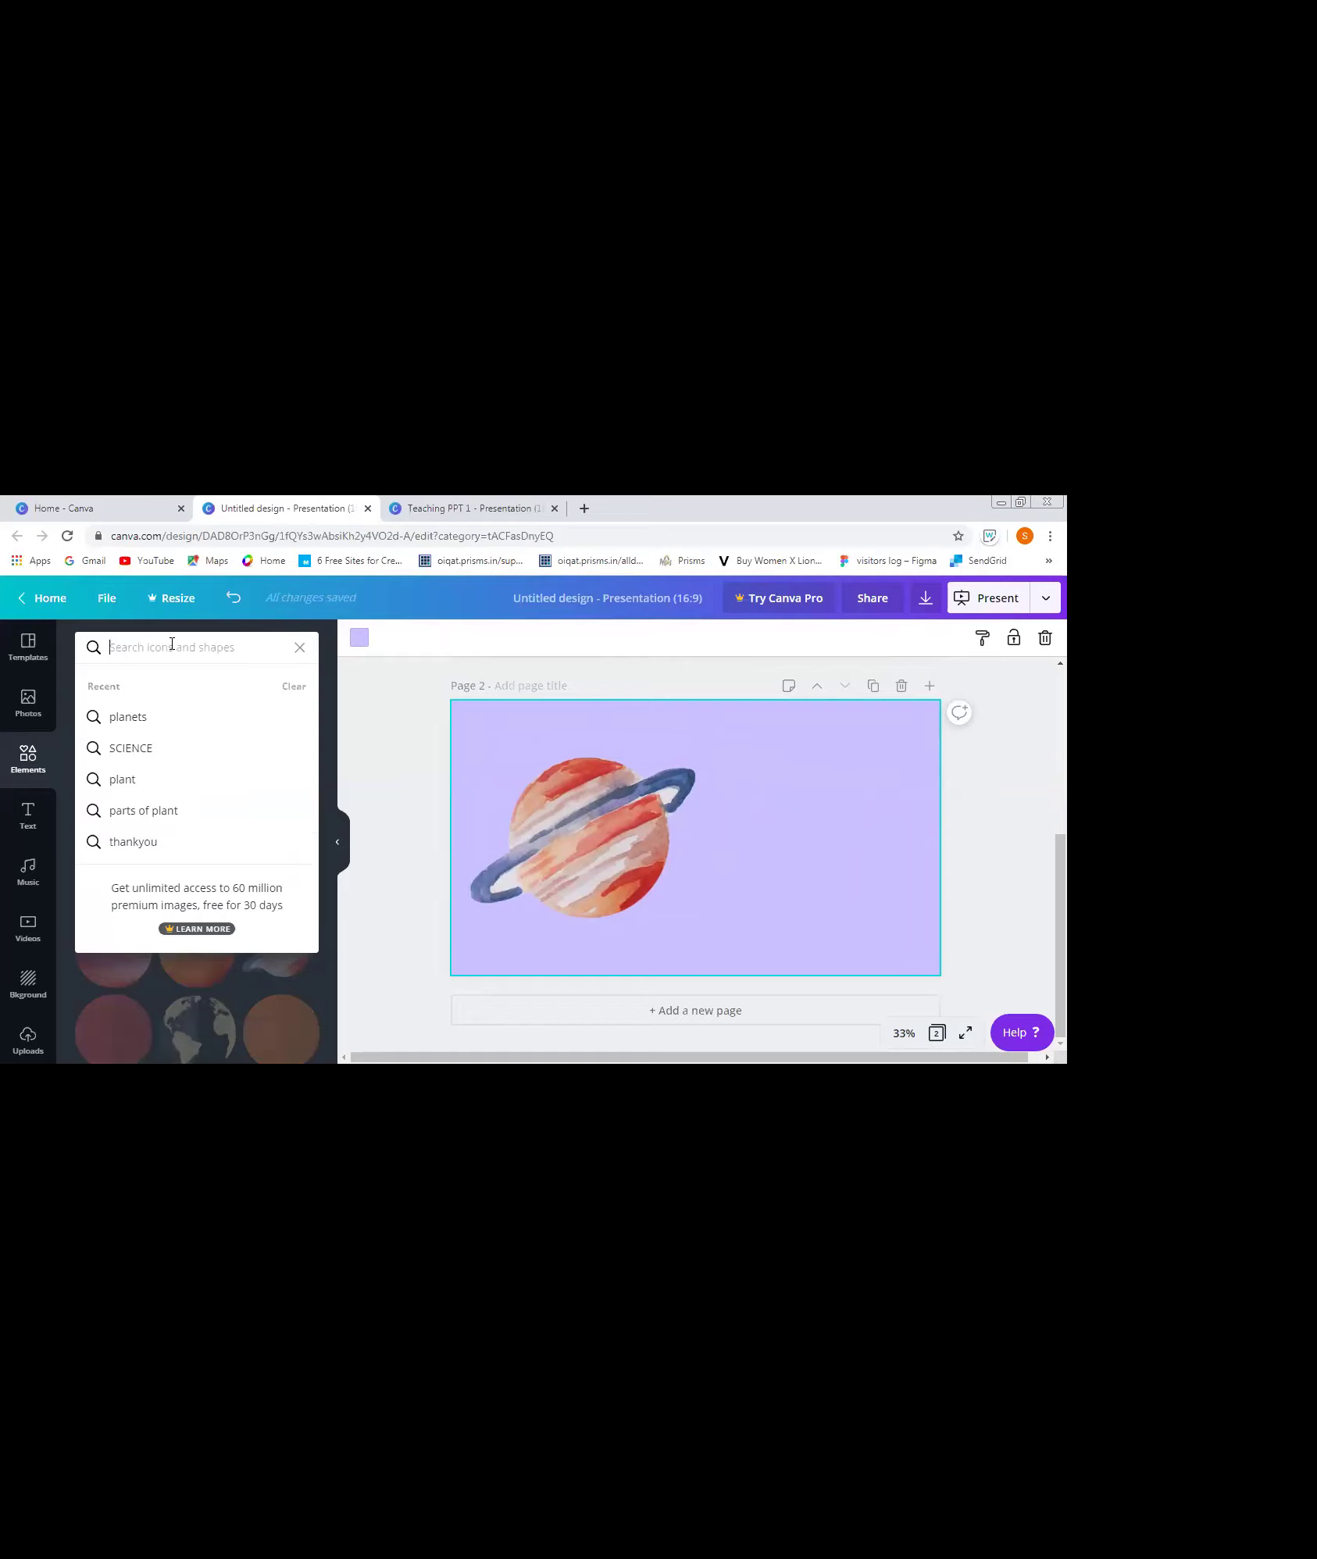
type("plant")
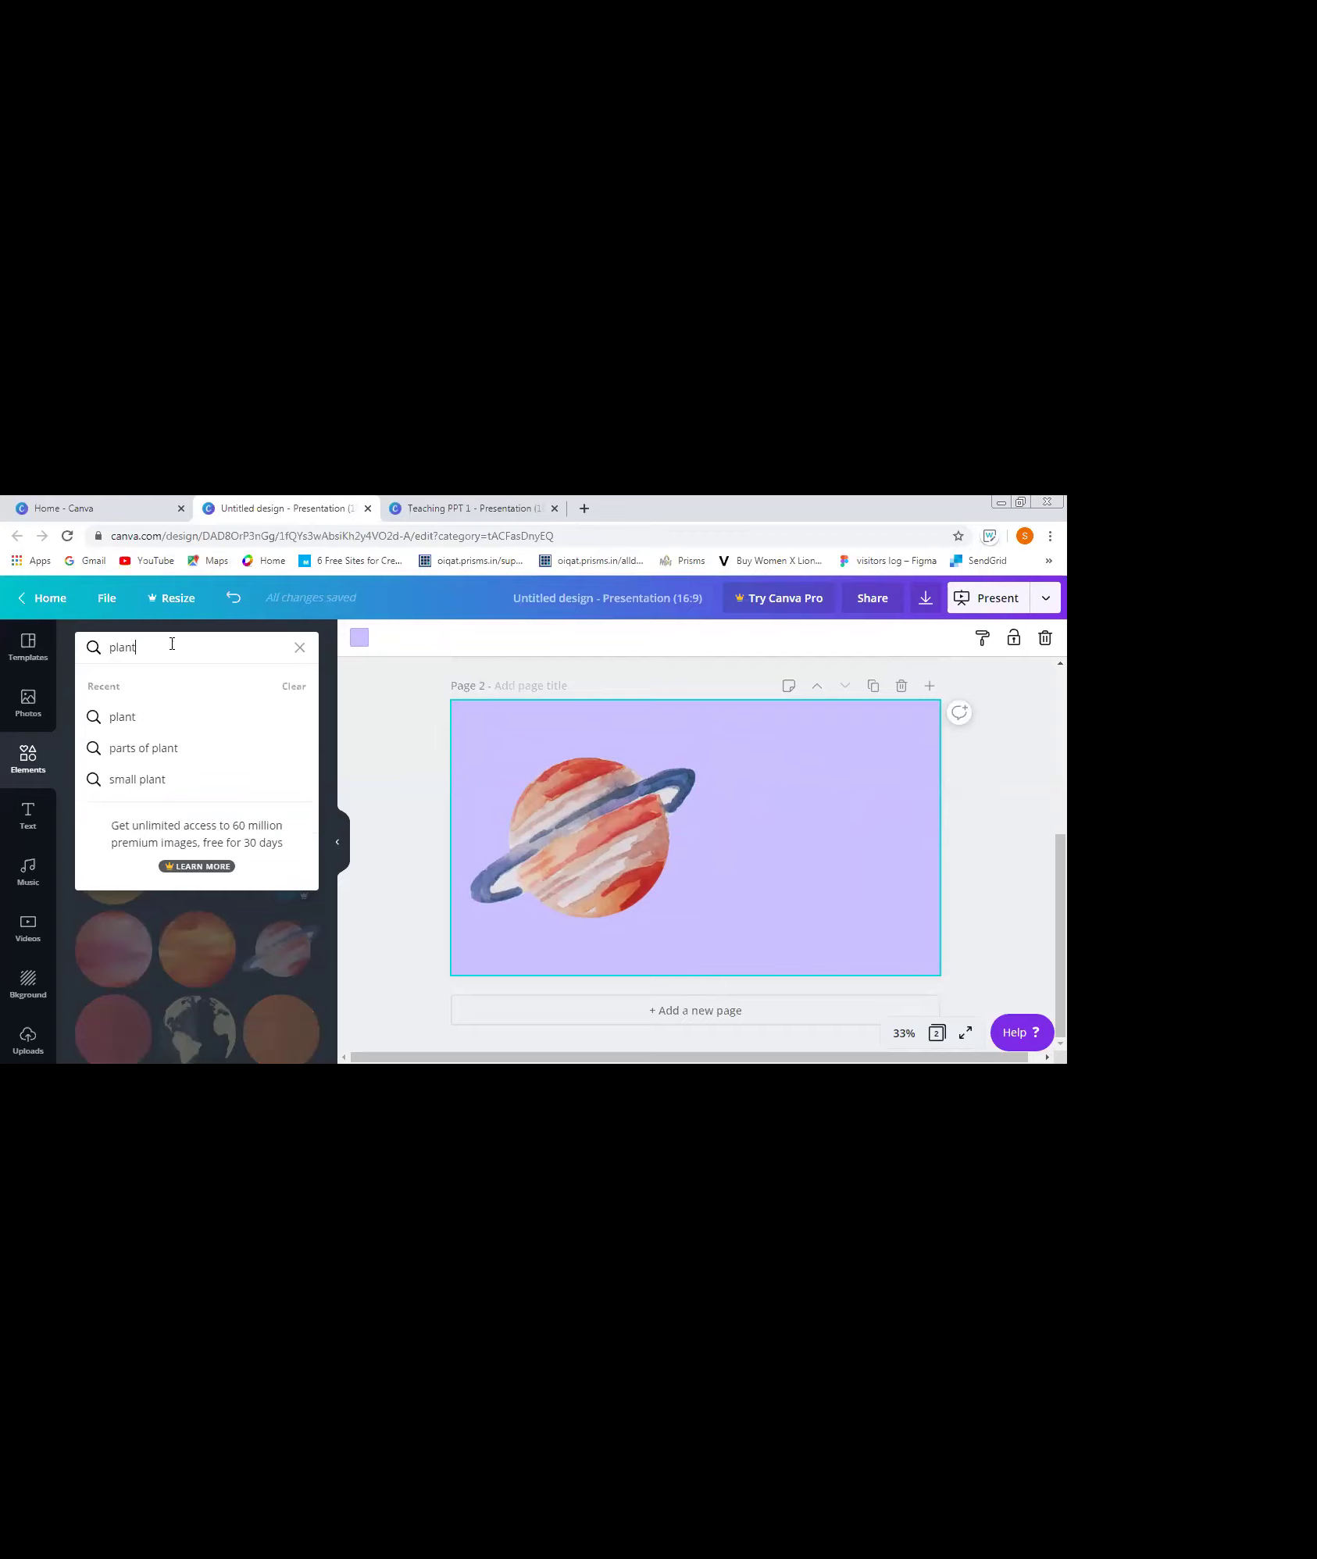
key("Return")
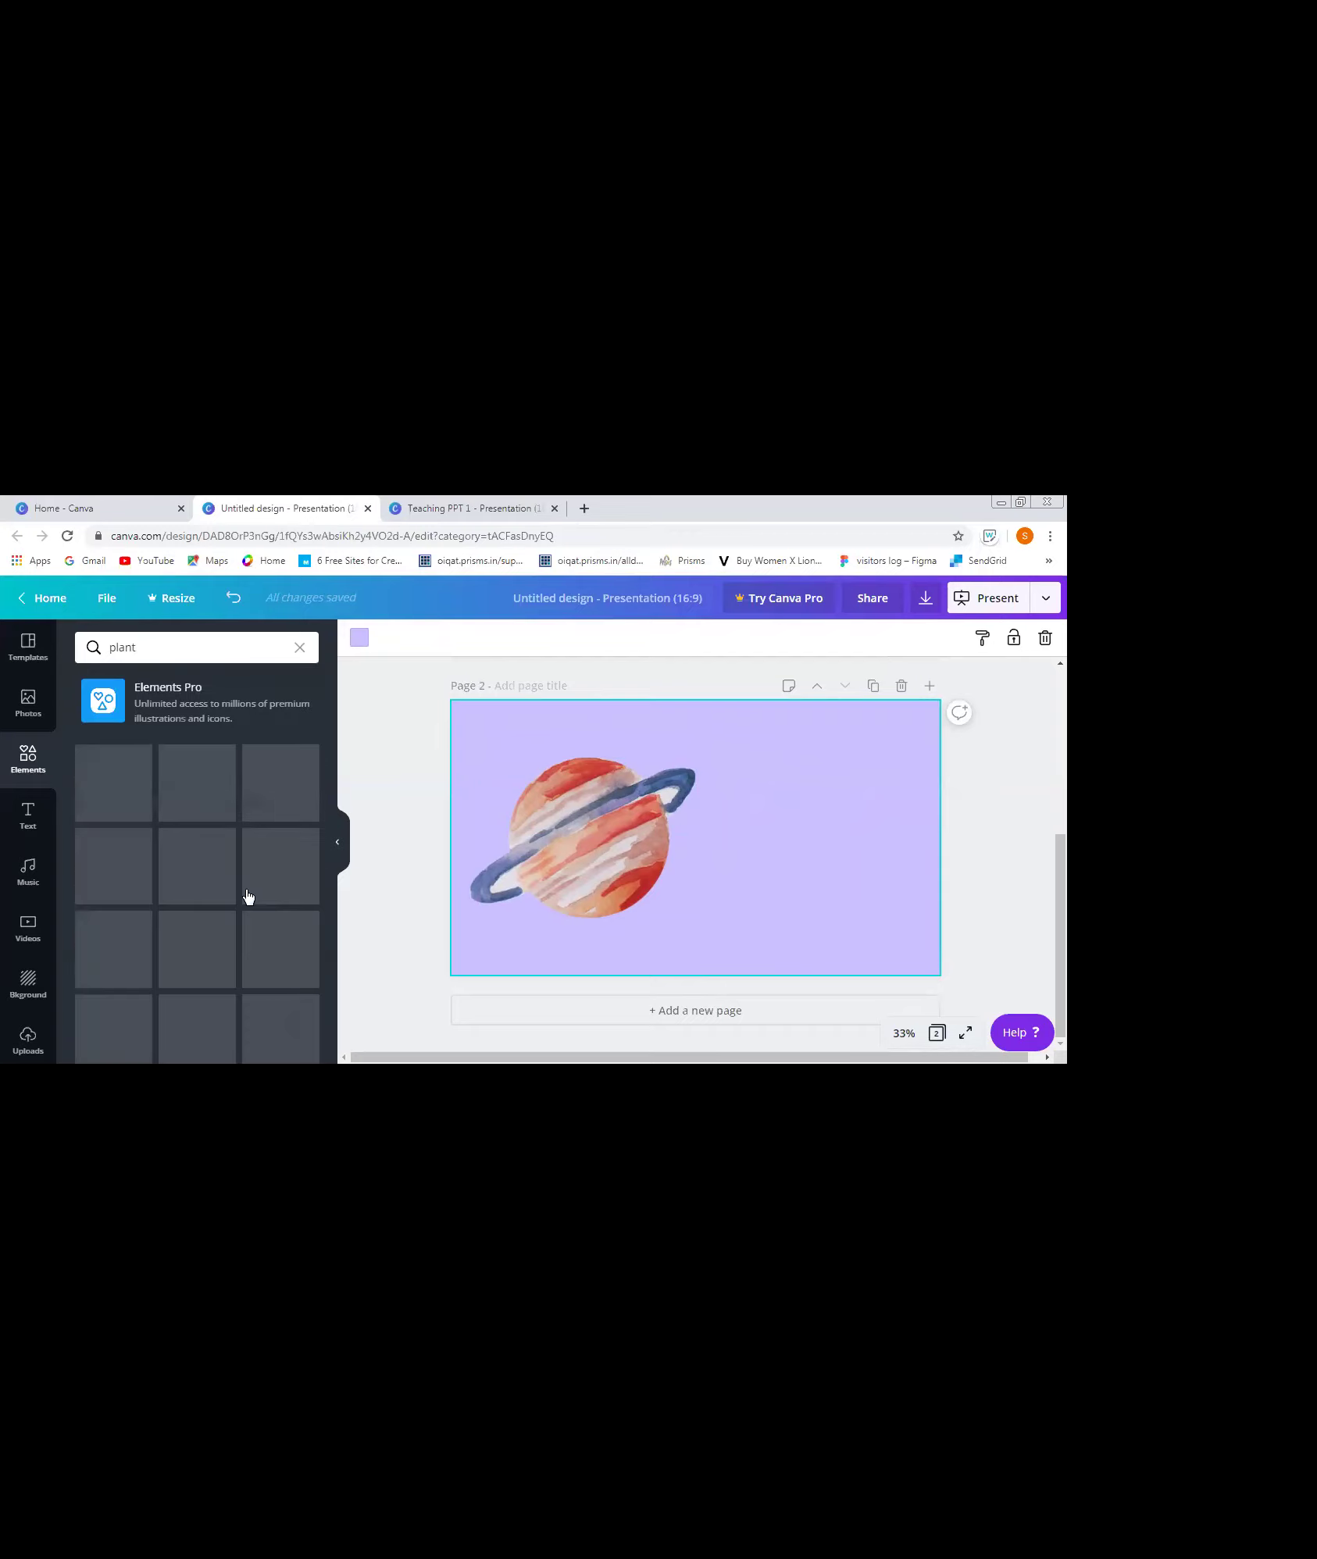
- Insert the plant in the pink pot, enlarge it to the planet's height and place it on the slide's right side
left_click(283, 1023)
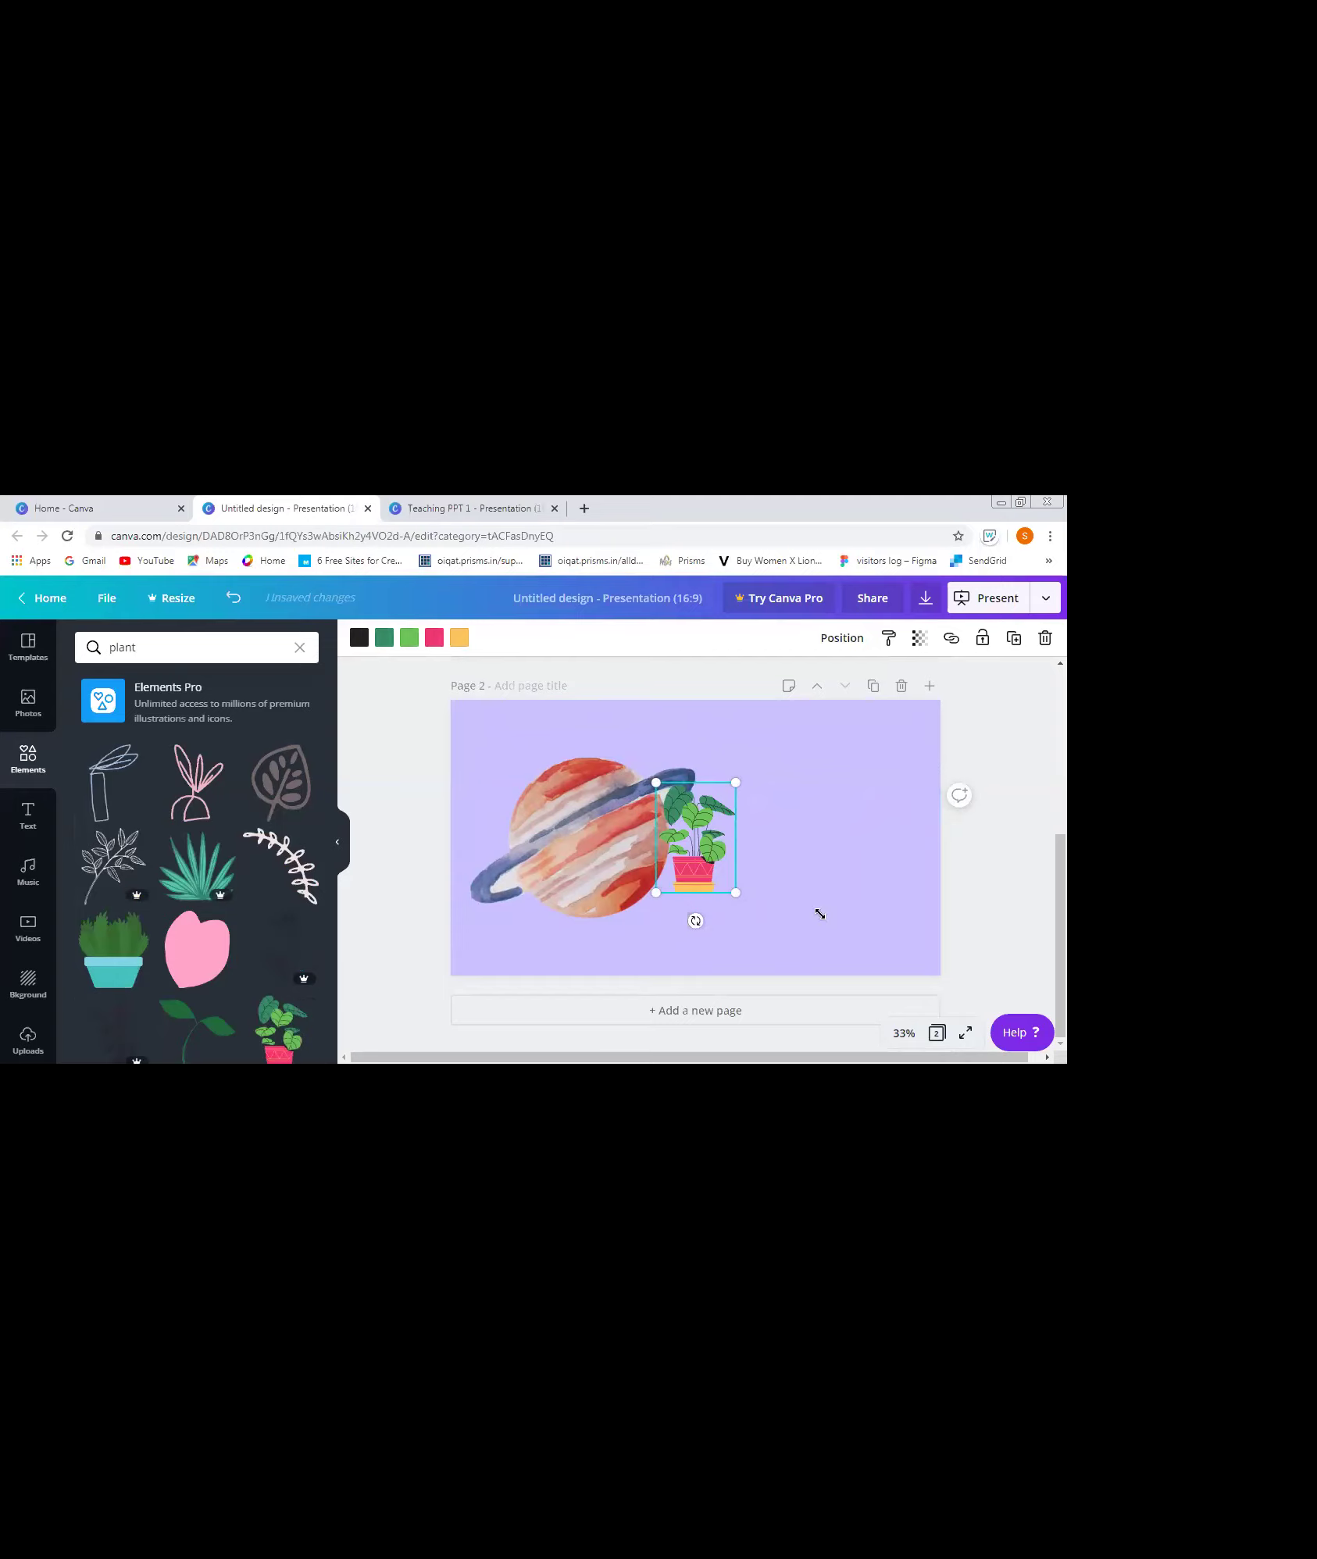
left_click_drag(736, 893, 770, 941)
left_click_drag(666, 867, 778, 841)
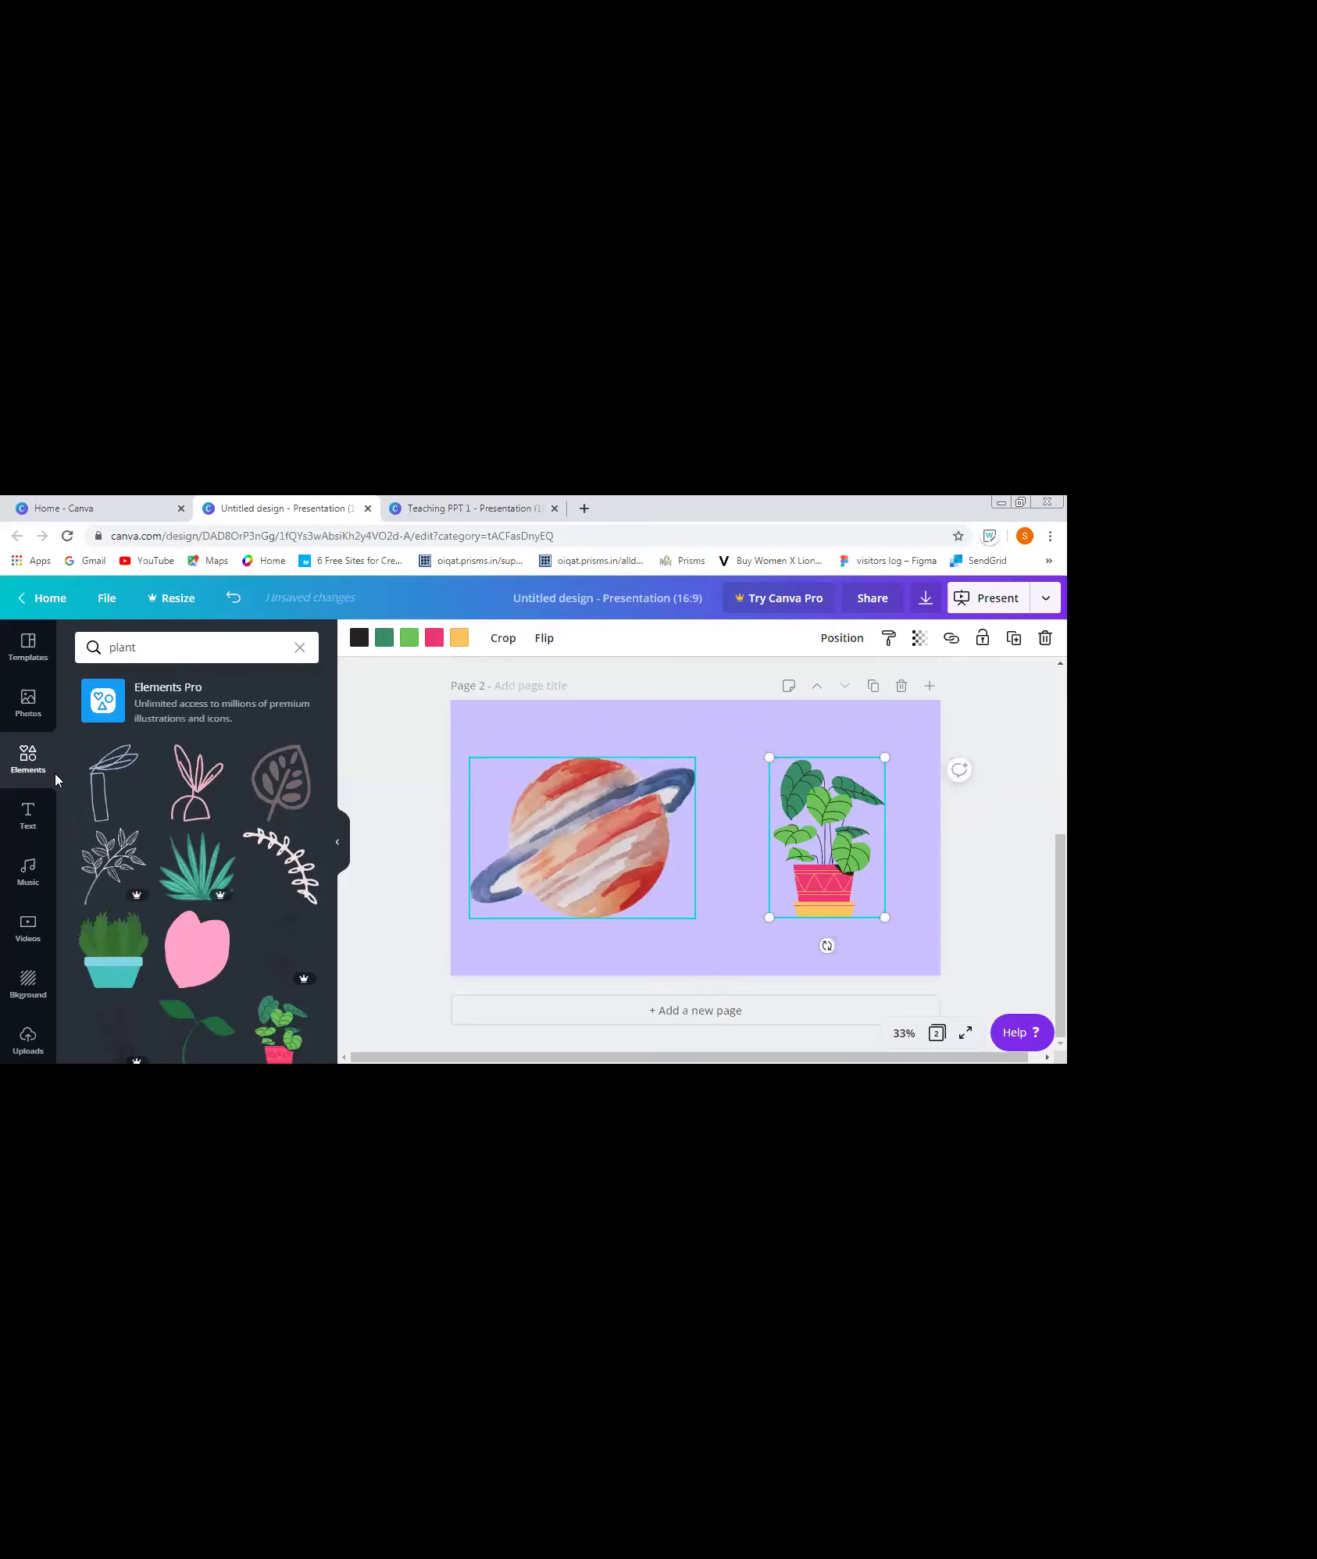
left_click(166, 654)
key("BackSpace")
key("BackSpace")
key("BackSpace")
key("BackSpace")
key("BackSpace")
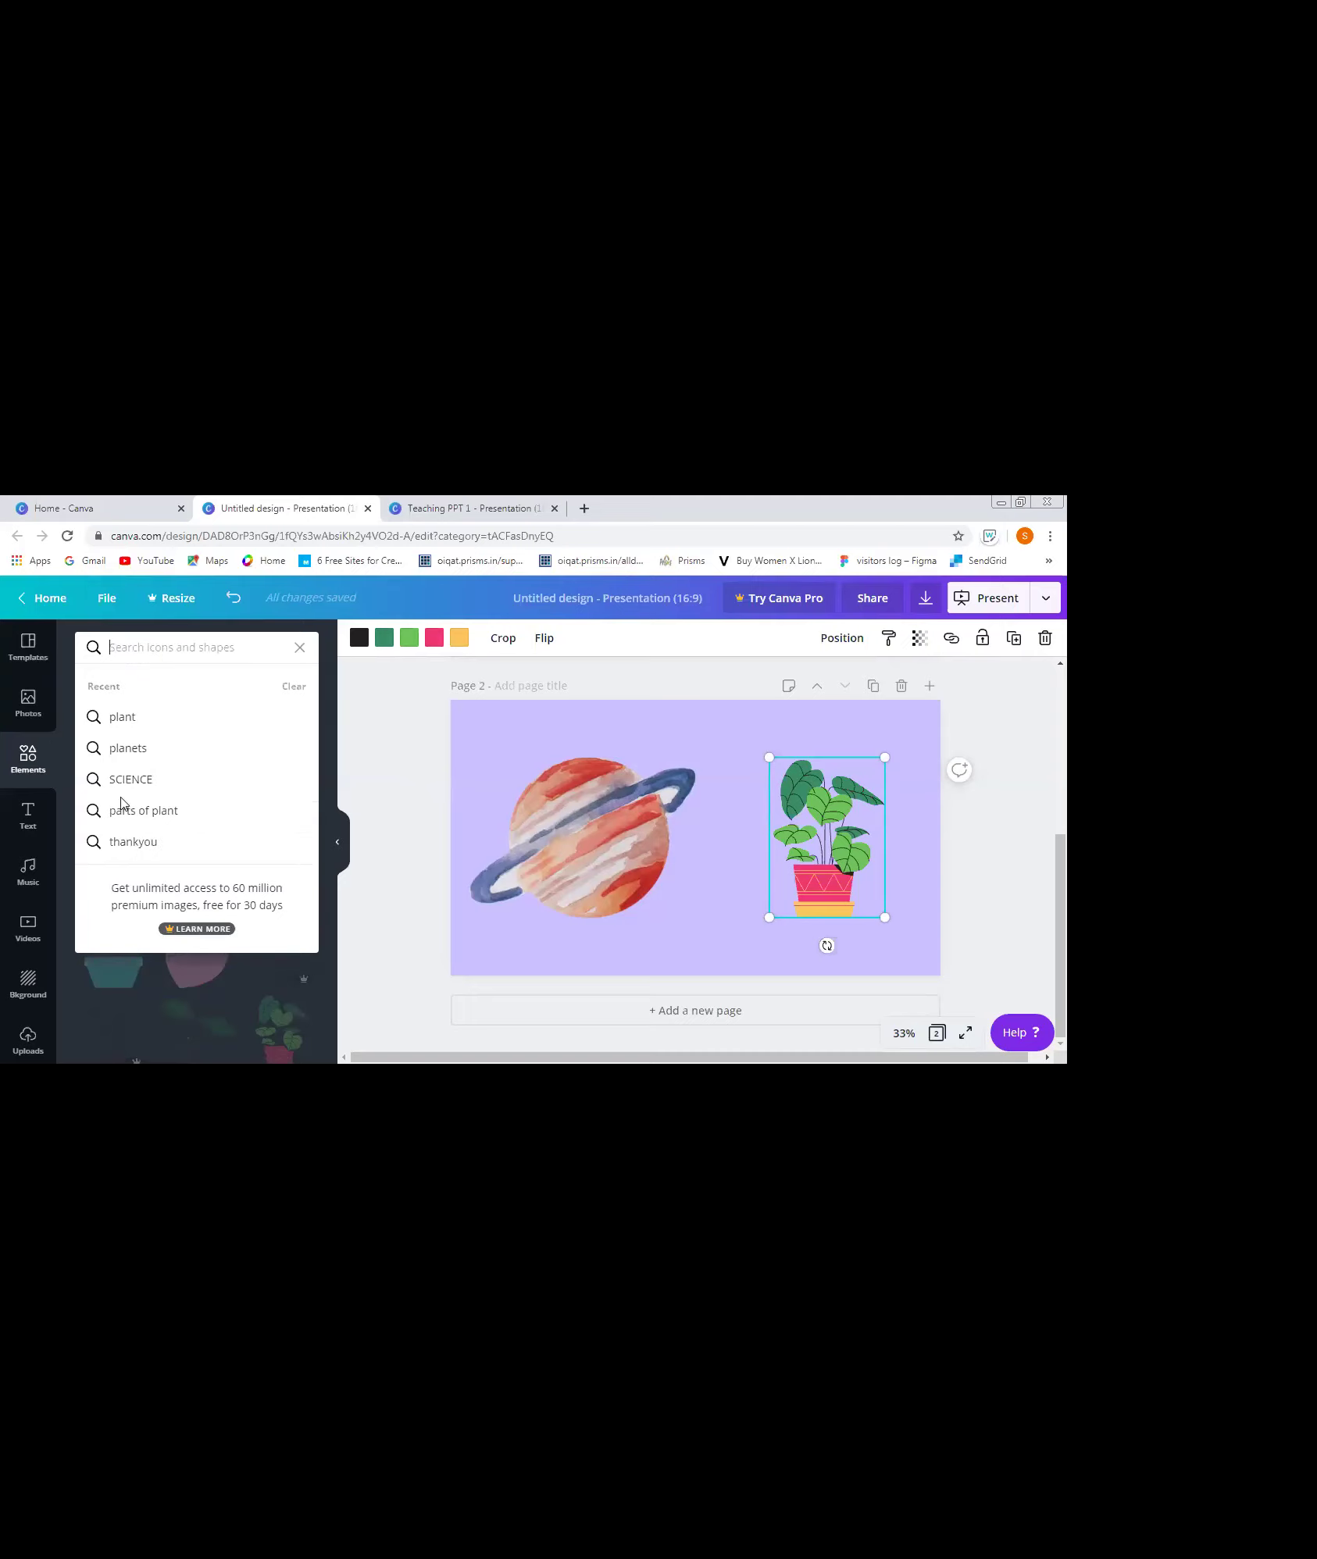
key("Escape")
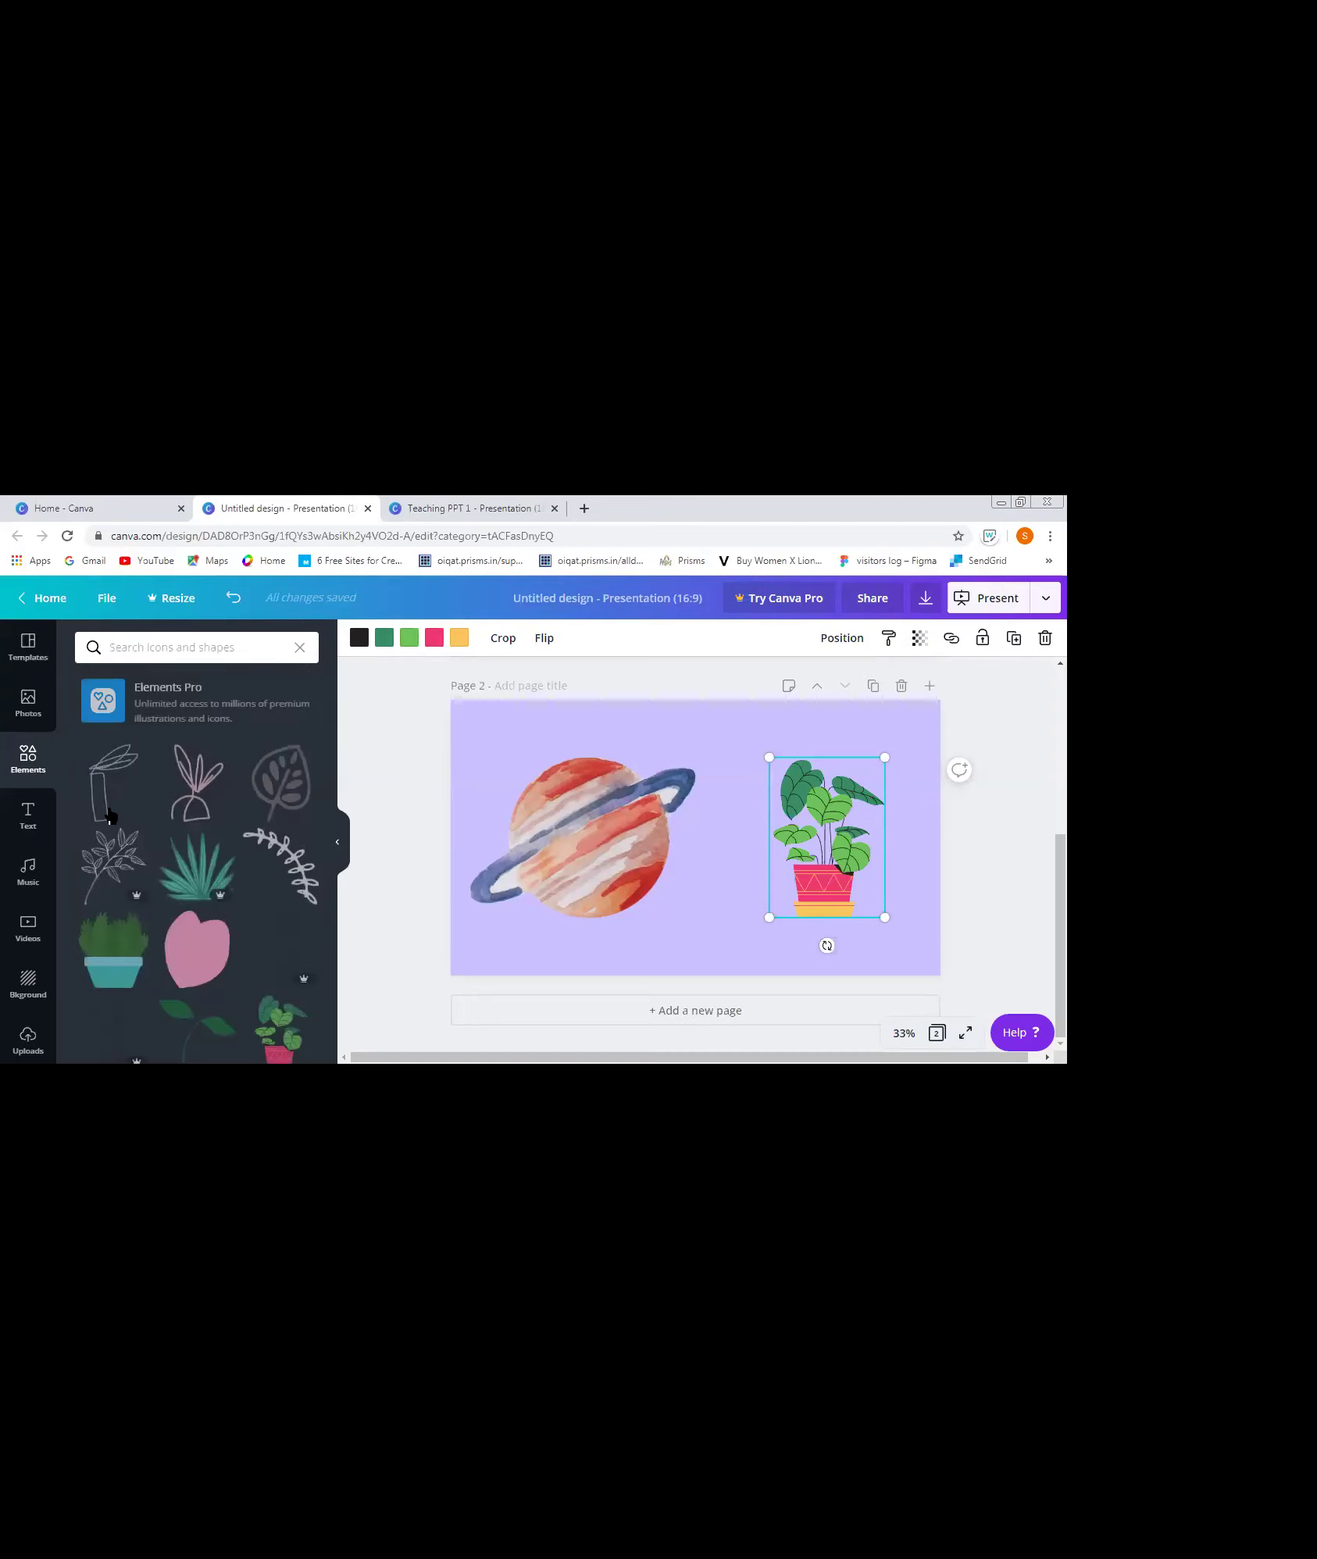
- Open the text options and delete the potted plant from page 2
left_click(31, 816)
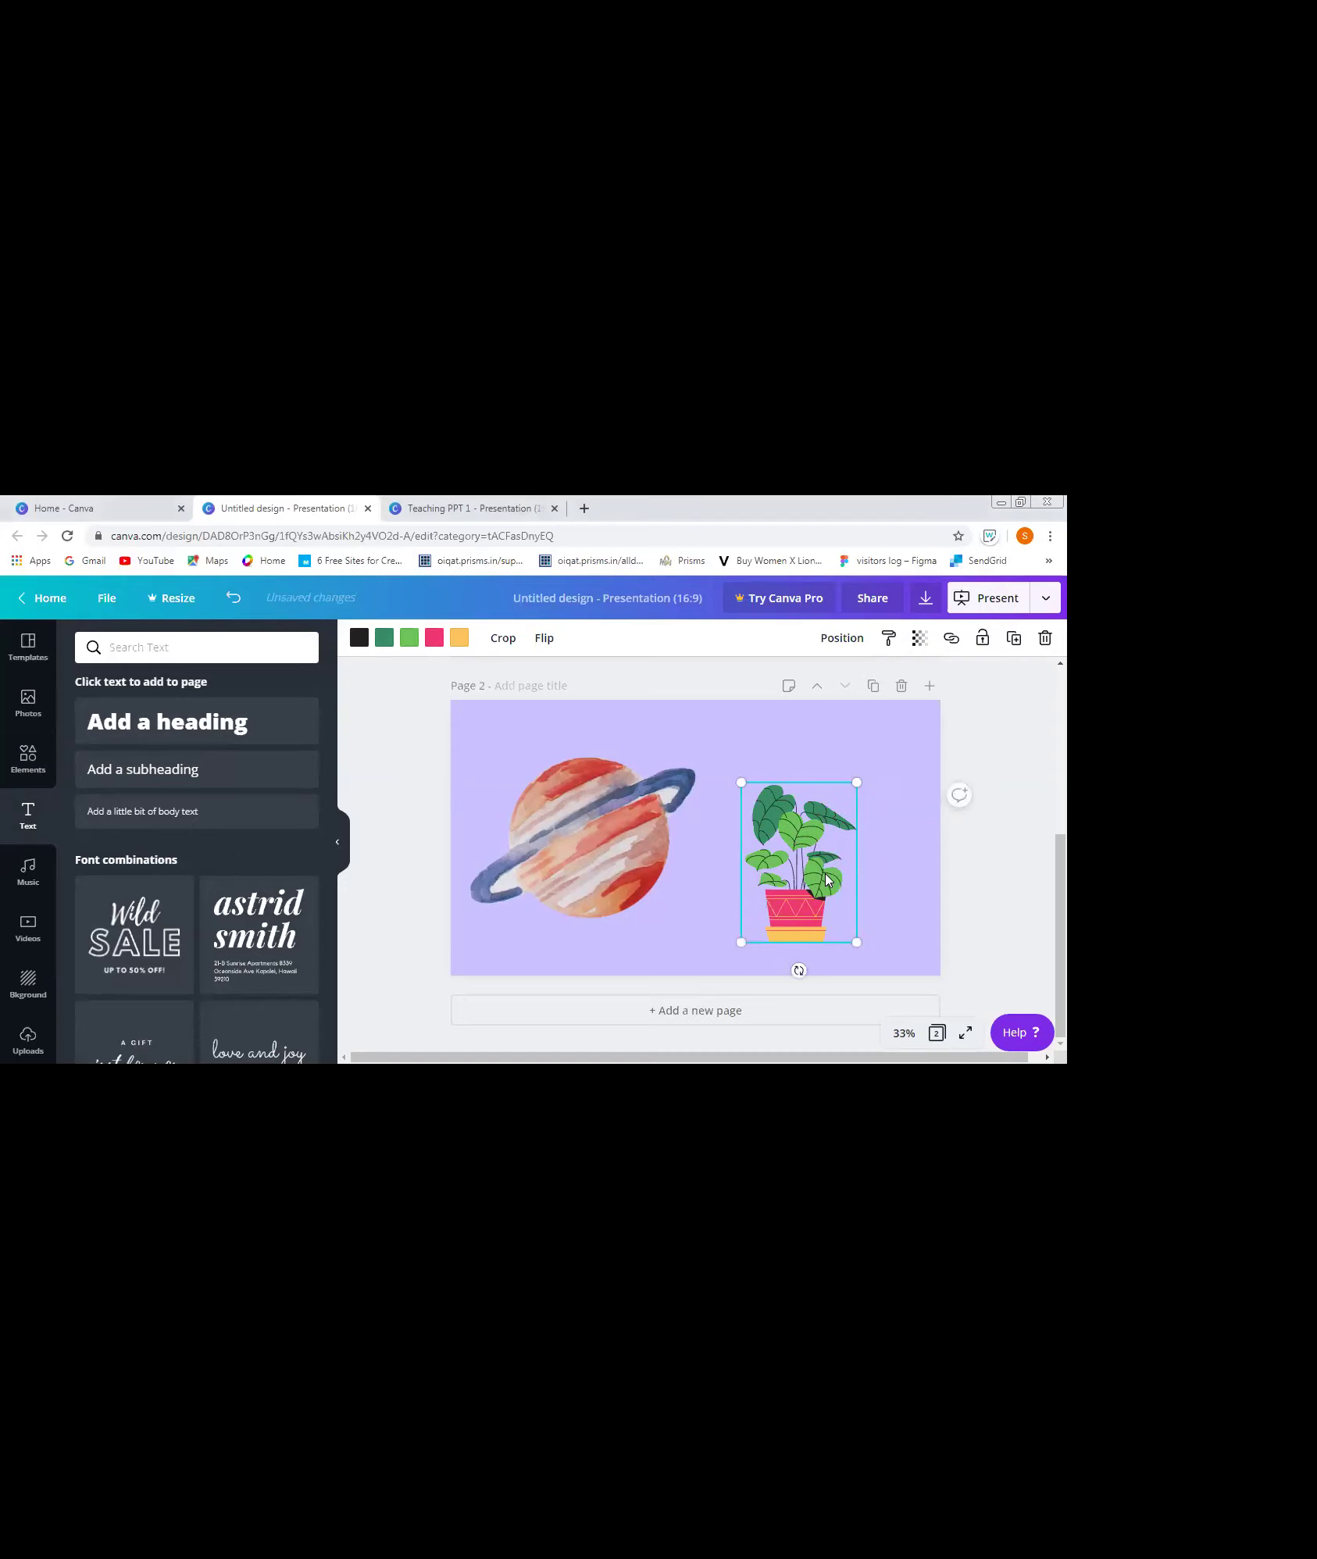
key("Delete")
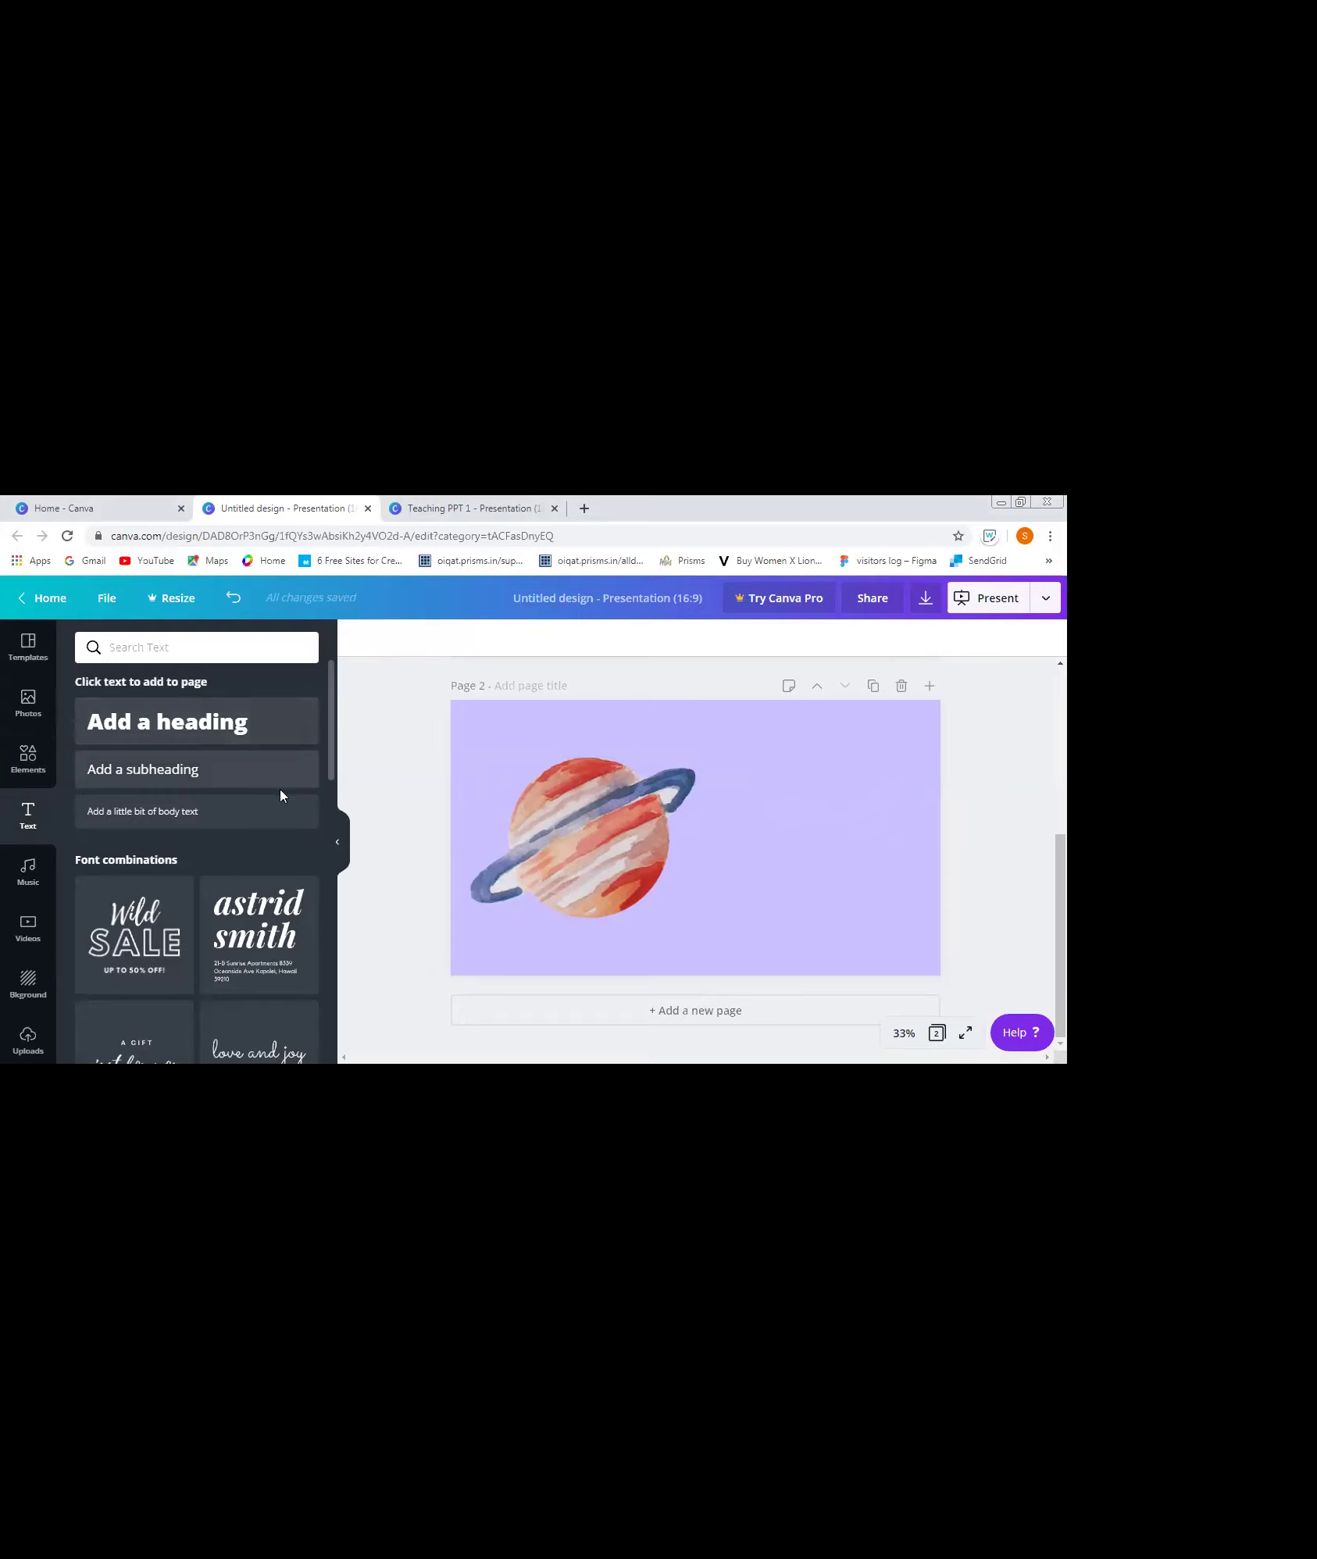
- Add a heading reading "SATURN" at the top centre of page 2
left_click(265, 731)
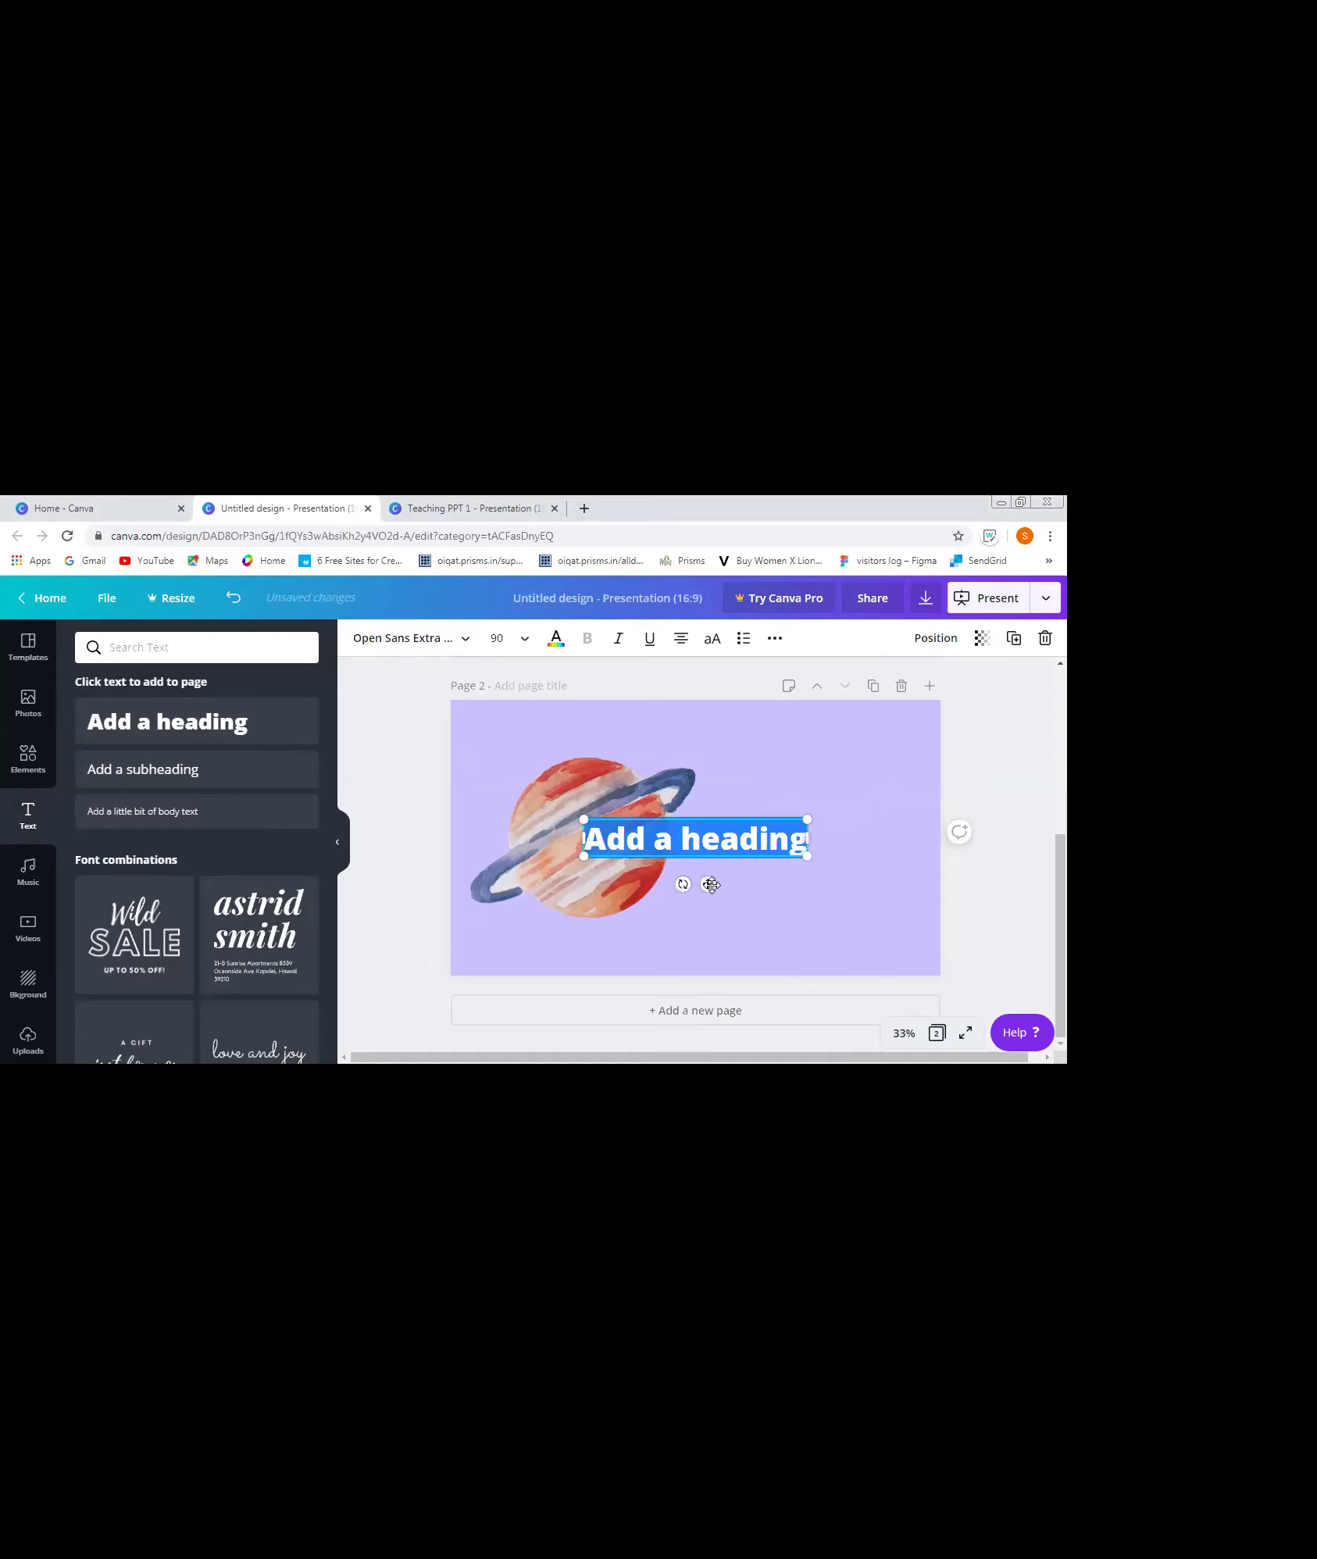
left_click_drag(711, 884, 707, 773)
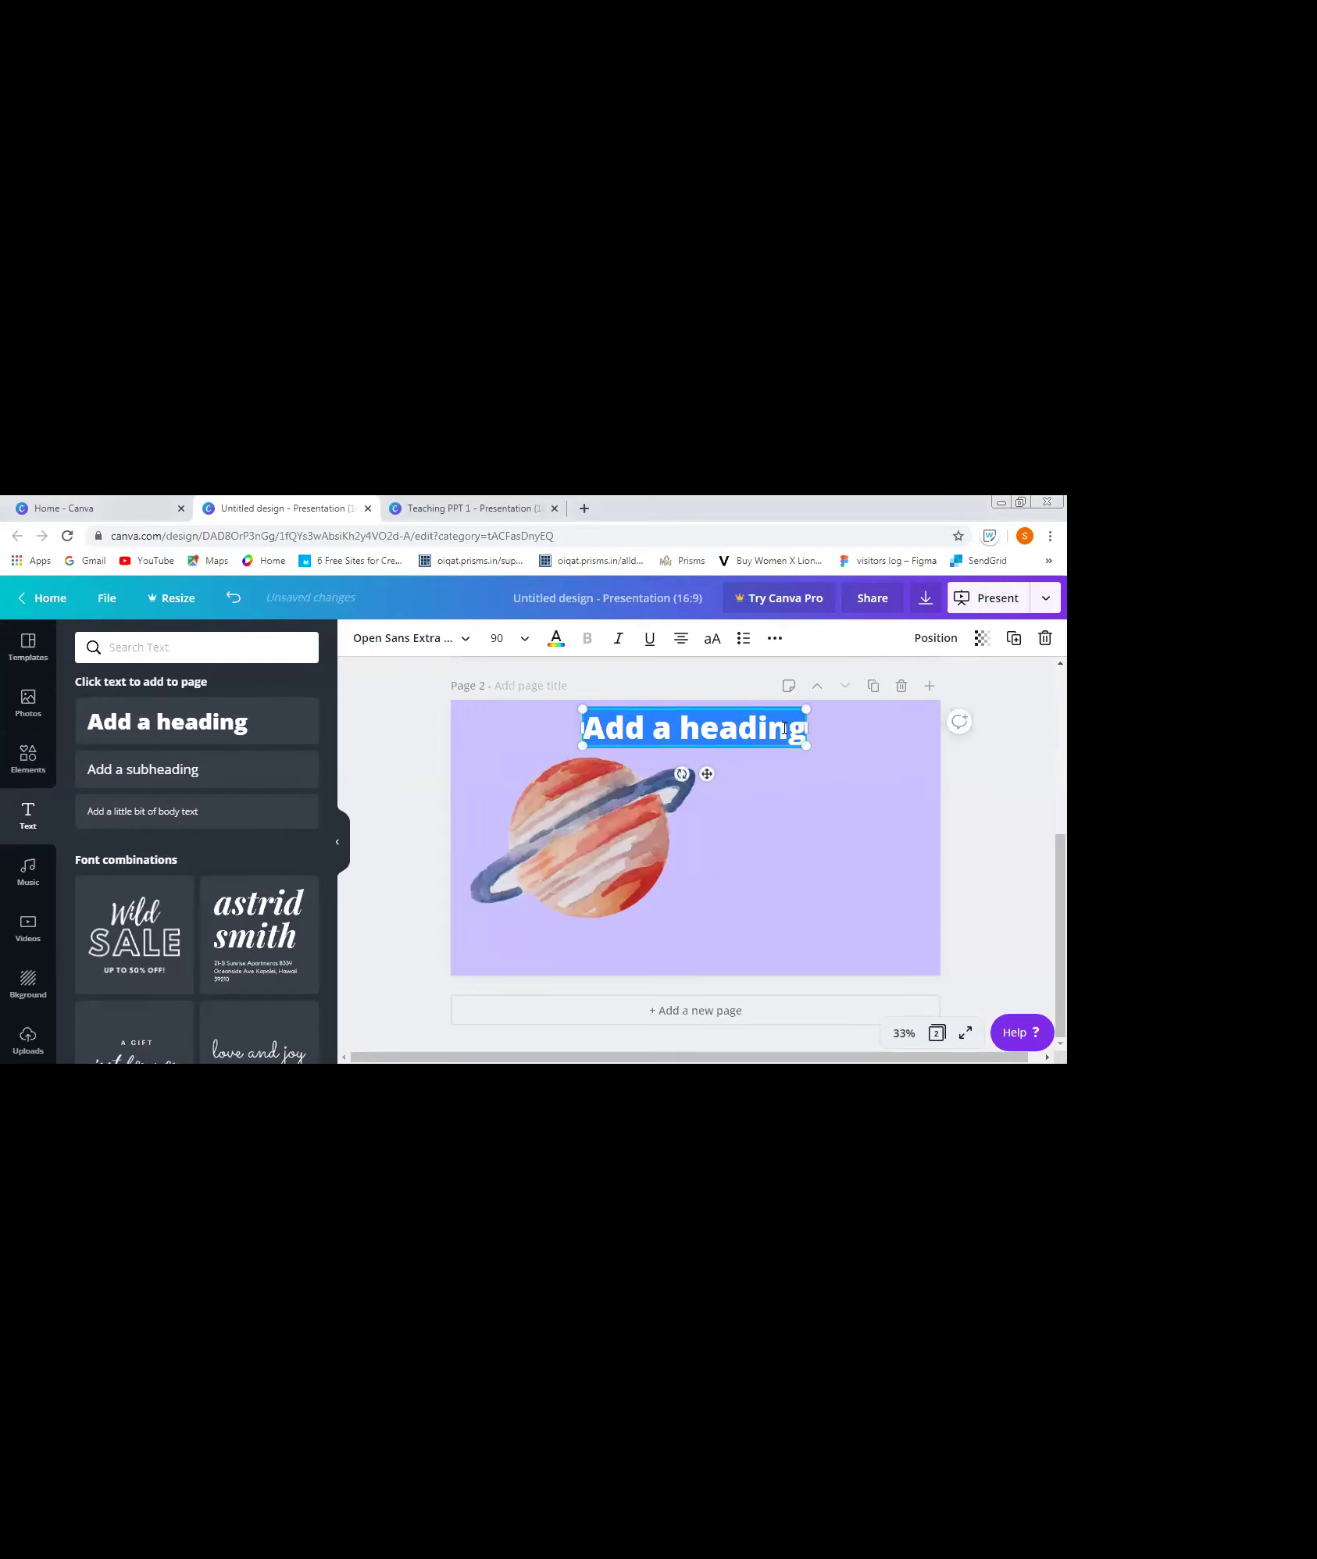
double_click(784, 729)
key("BackSpace")
key("BackSpace")
key("BackSpace")
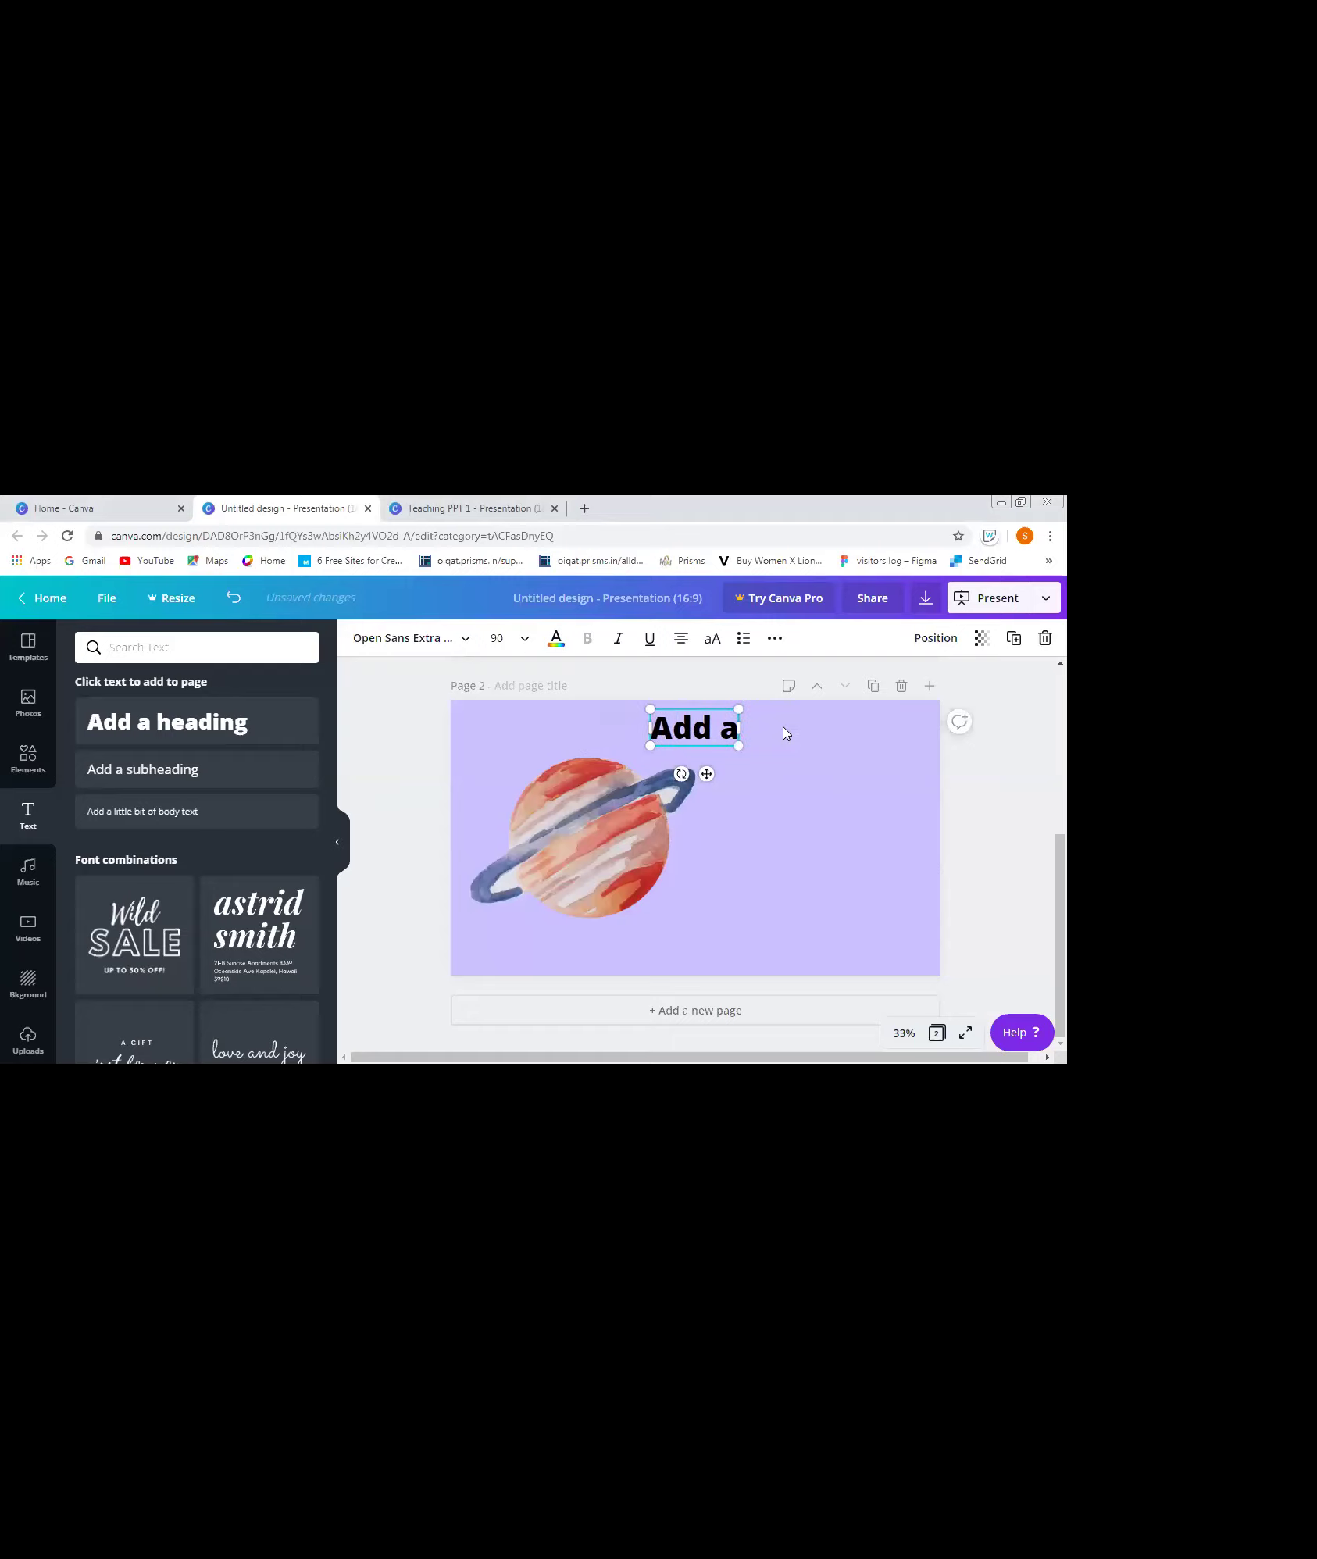
key("BackSpace")
key("BackSpace")
key("BackSpace")
type("S")
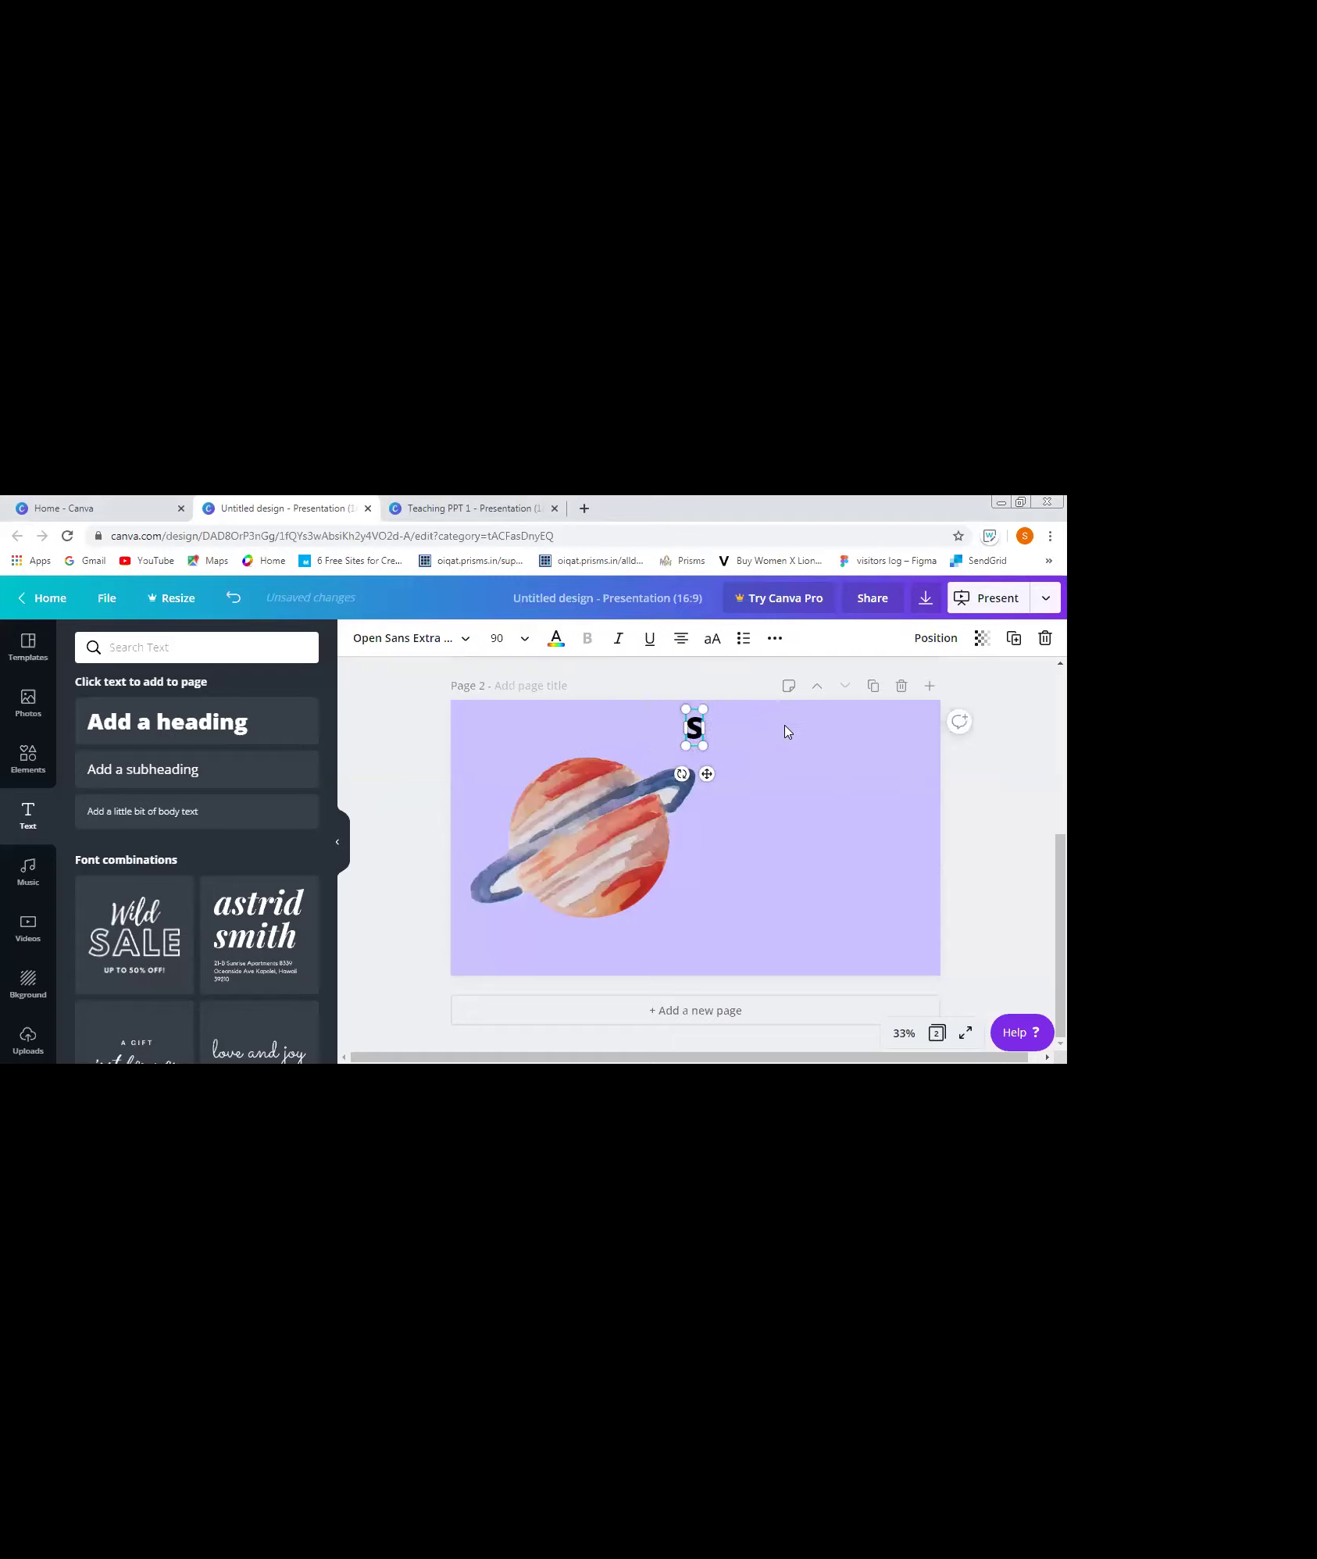
type("ATURN")
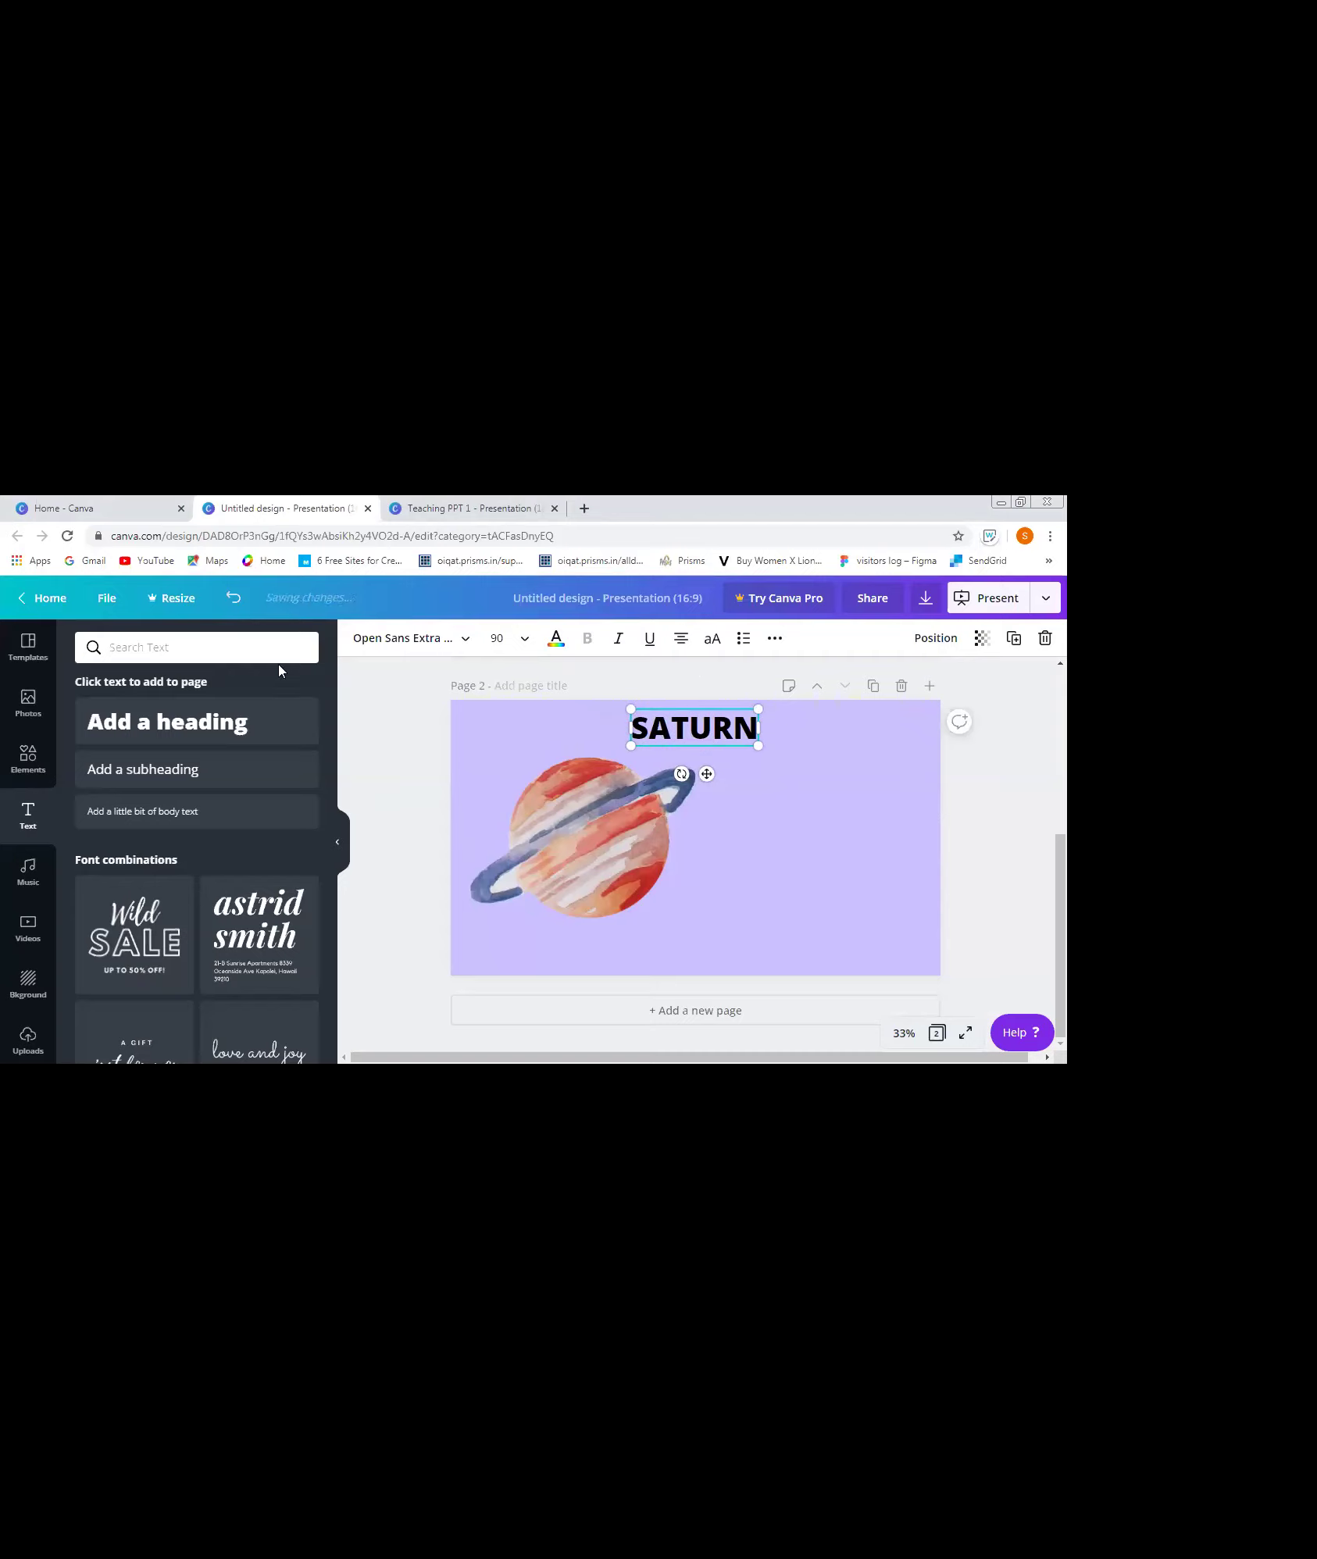
- Try Quicksand and League Spartan on the SATURN heading and settle on the Libre Baskerville font
left_click(452, 644)
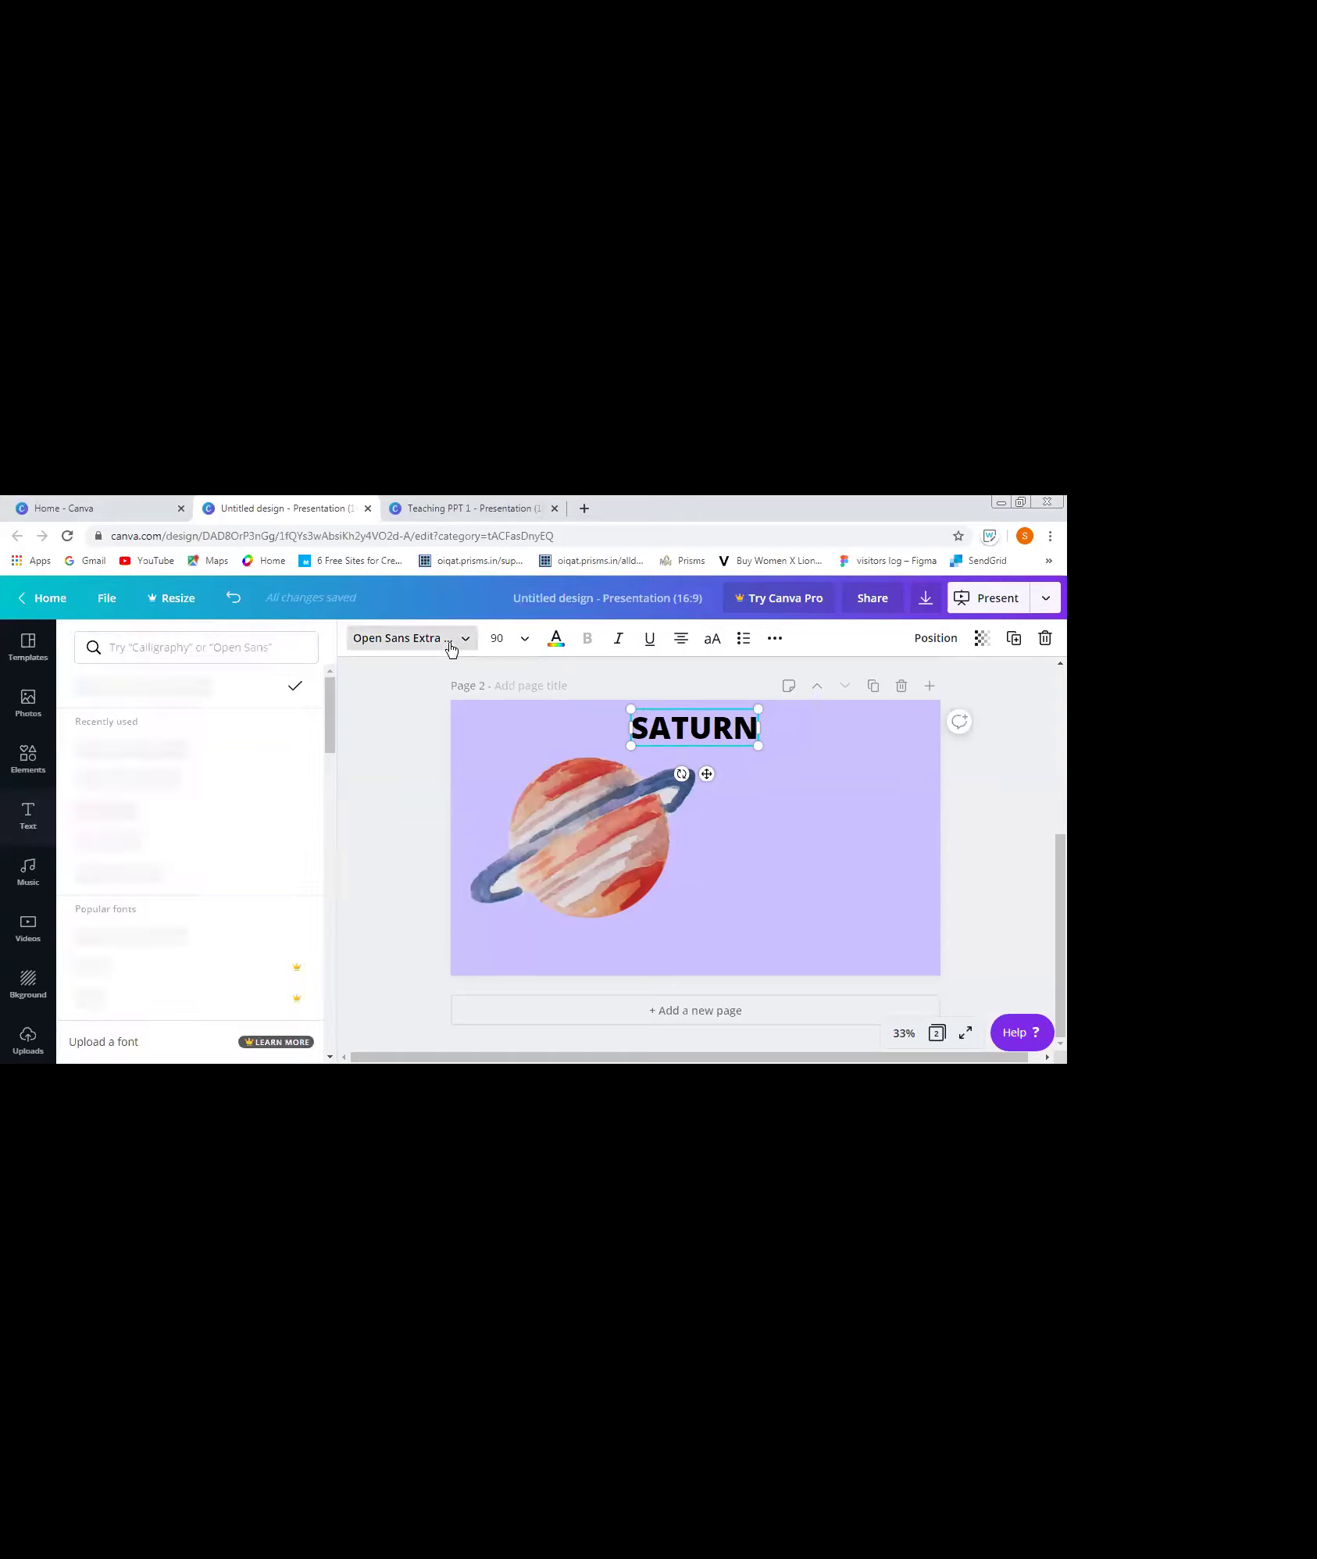
left_click_drag(326, 725, 344, 857)
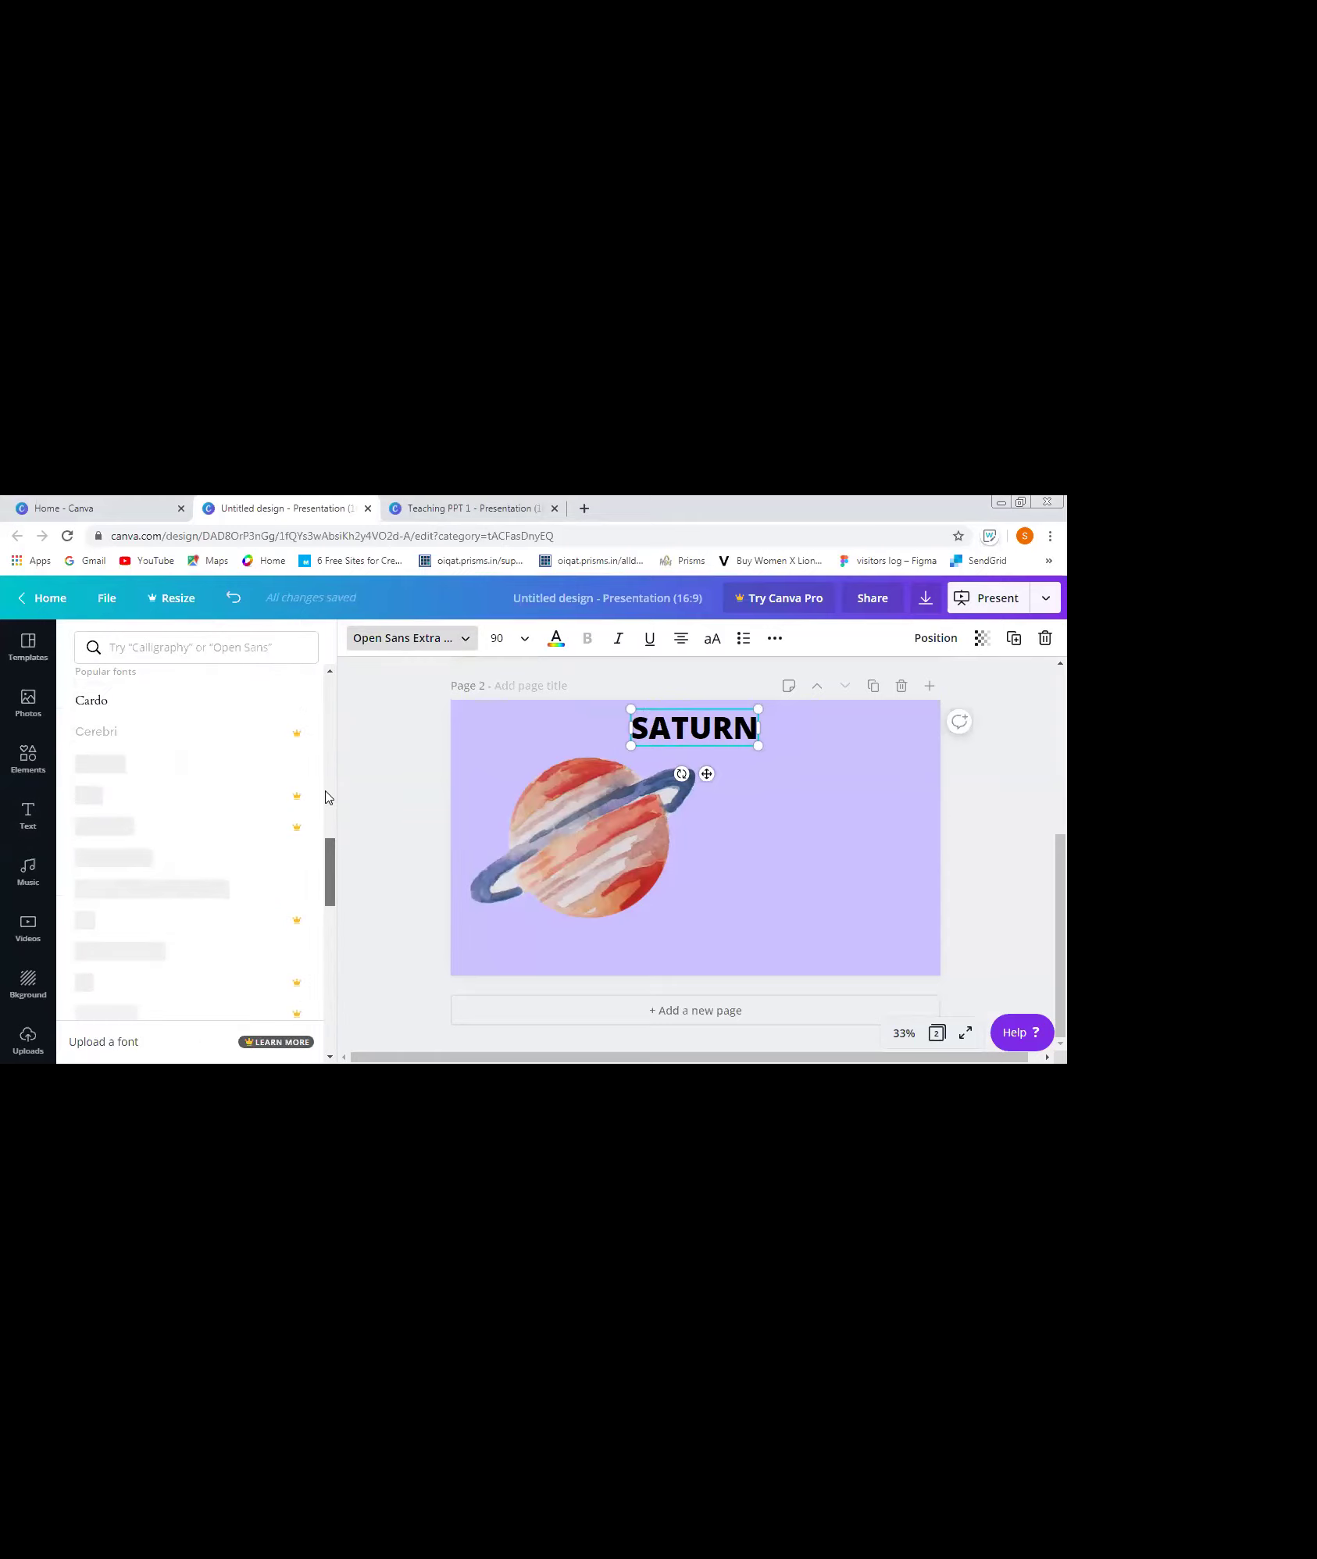
scroll(327, 795, "up", 10)
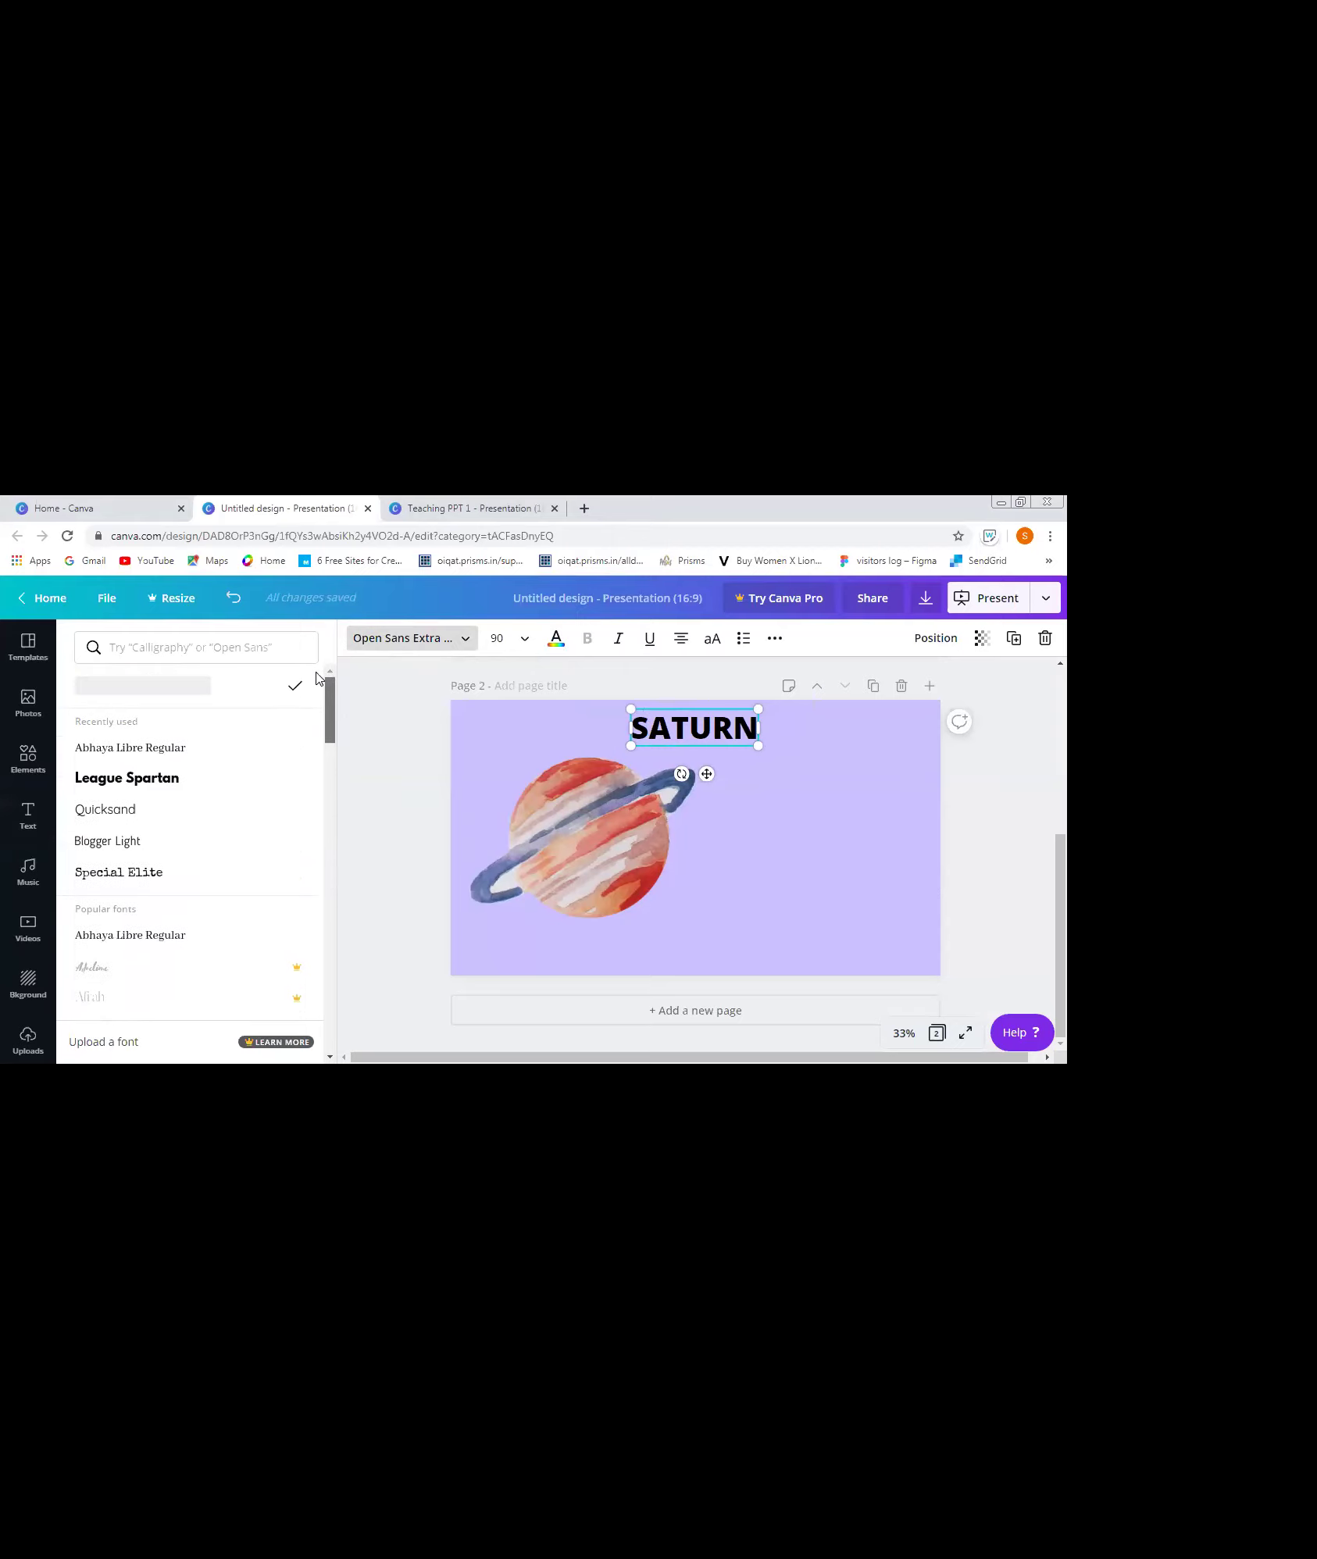
left_click(238, 812)
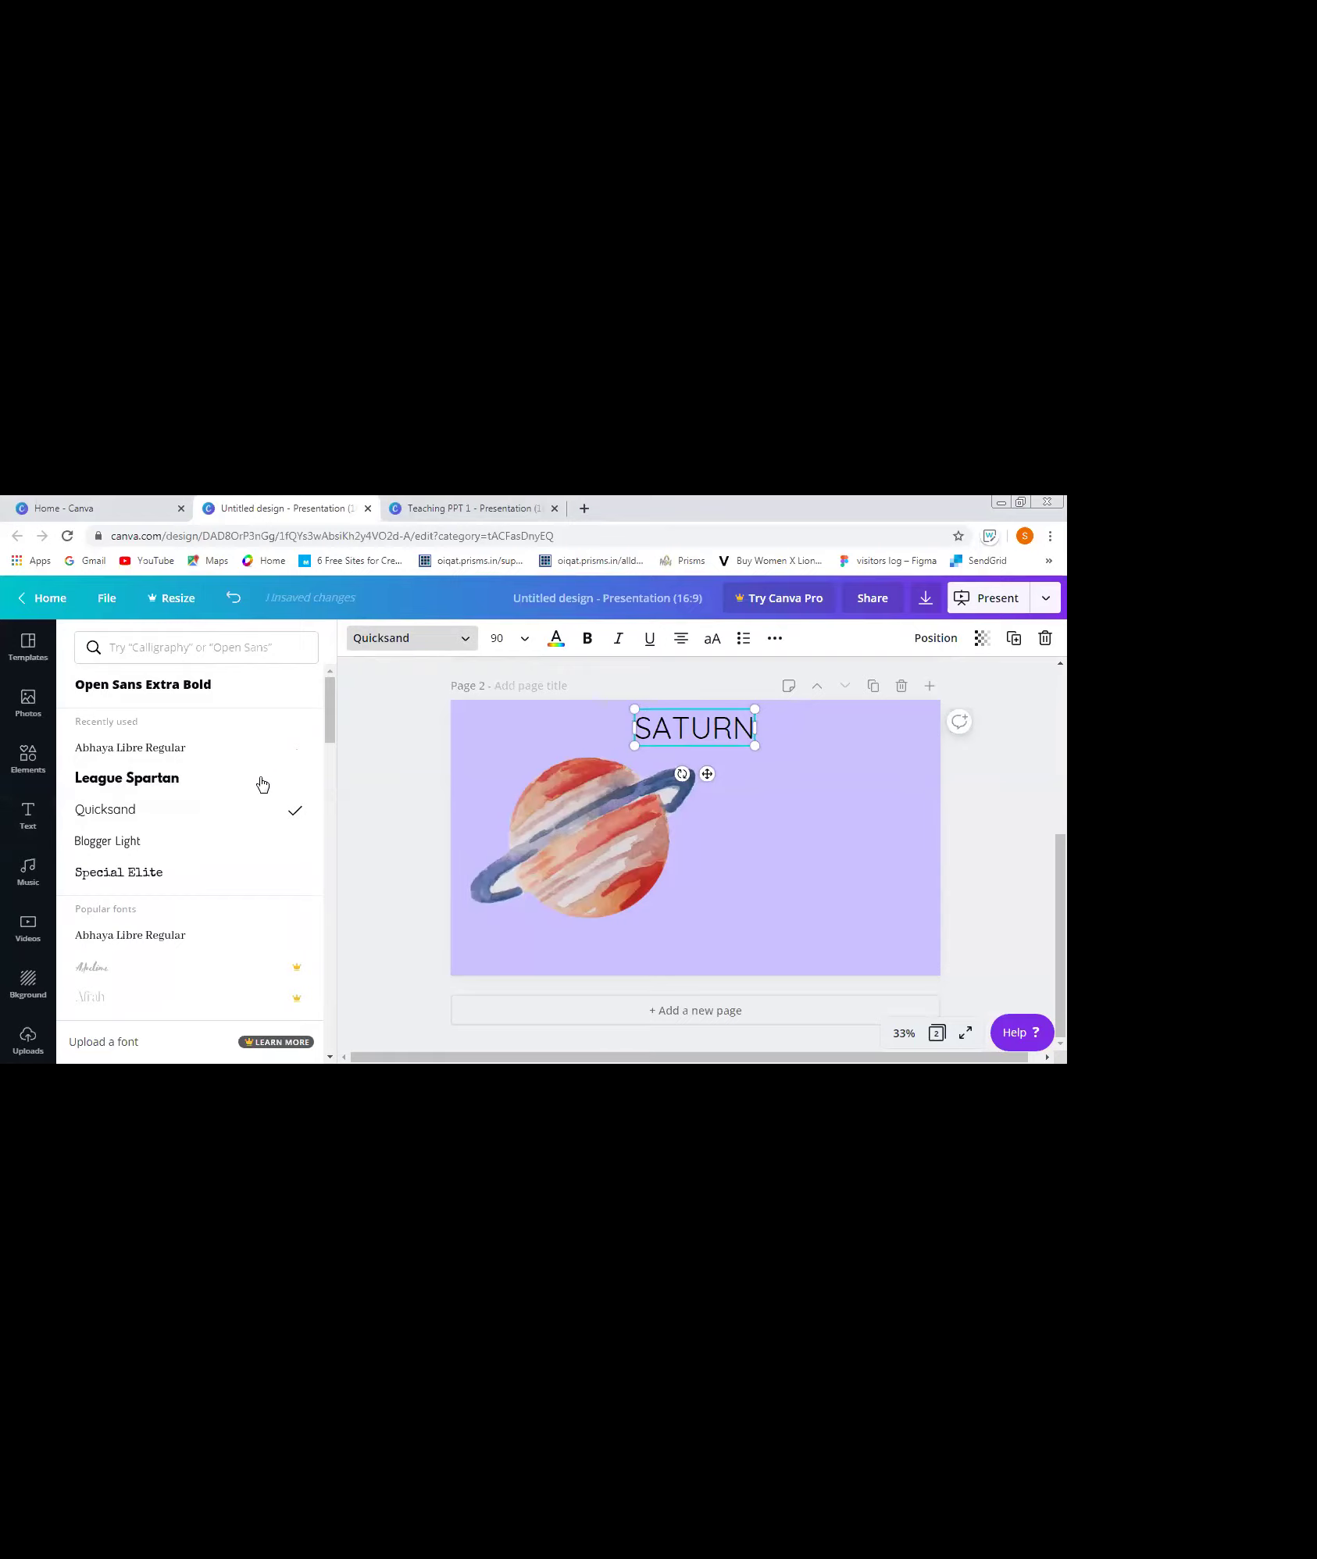
scroll(316, 859, "down", 10)
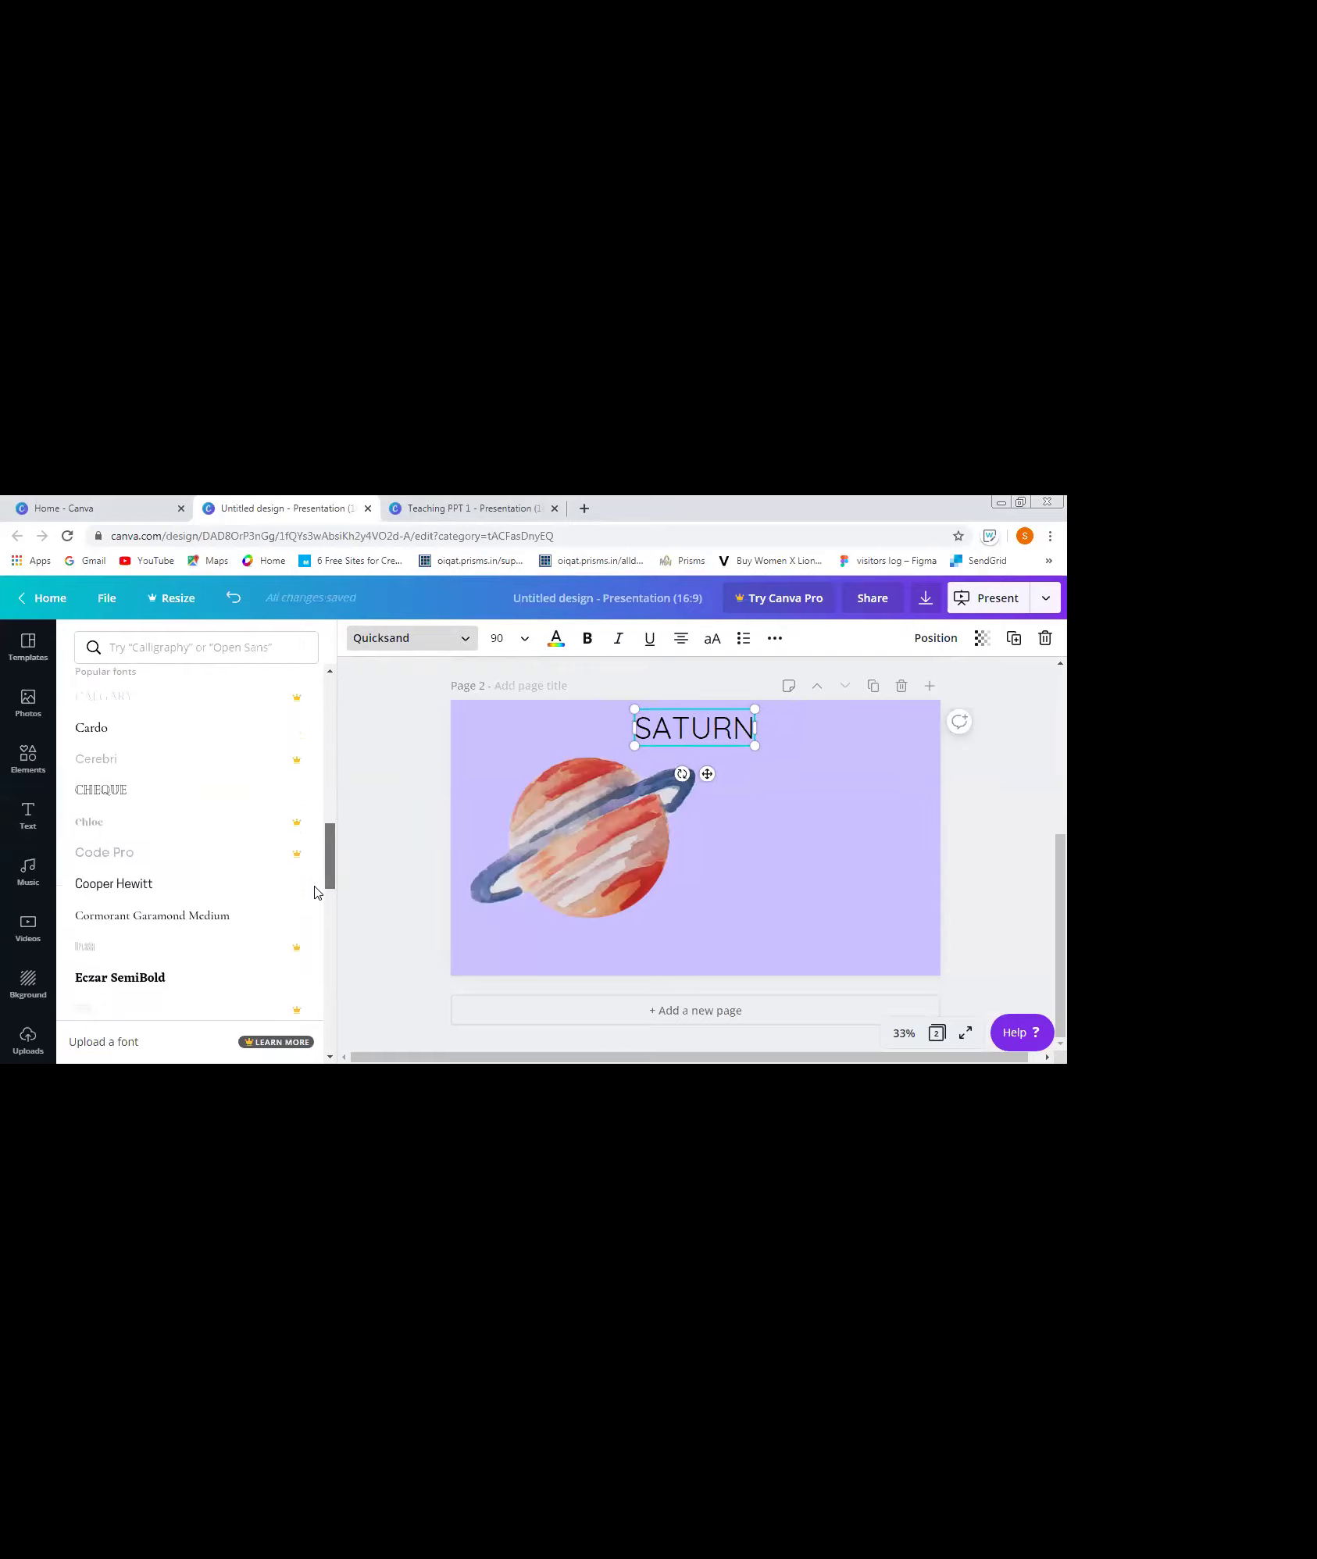
scroll(303, 976, "down", 5)
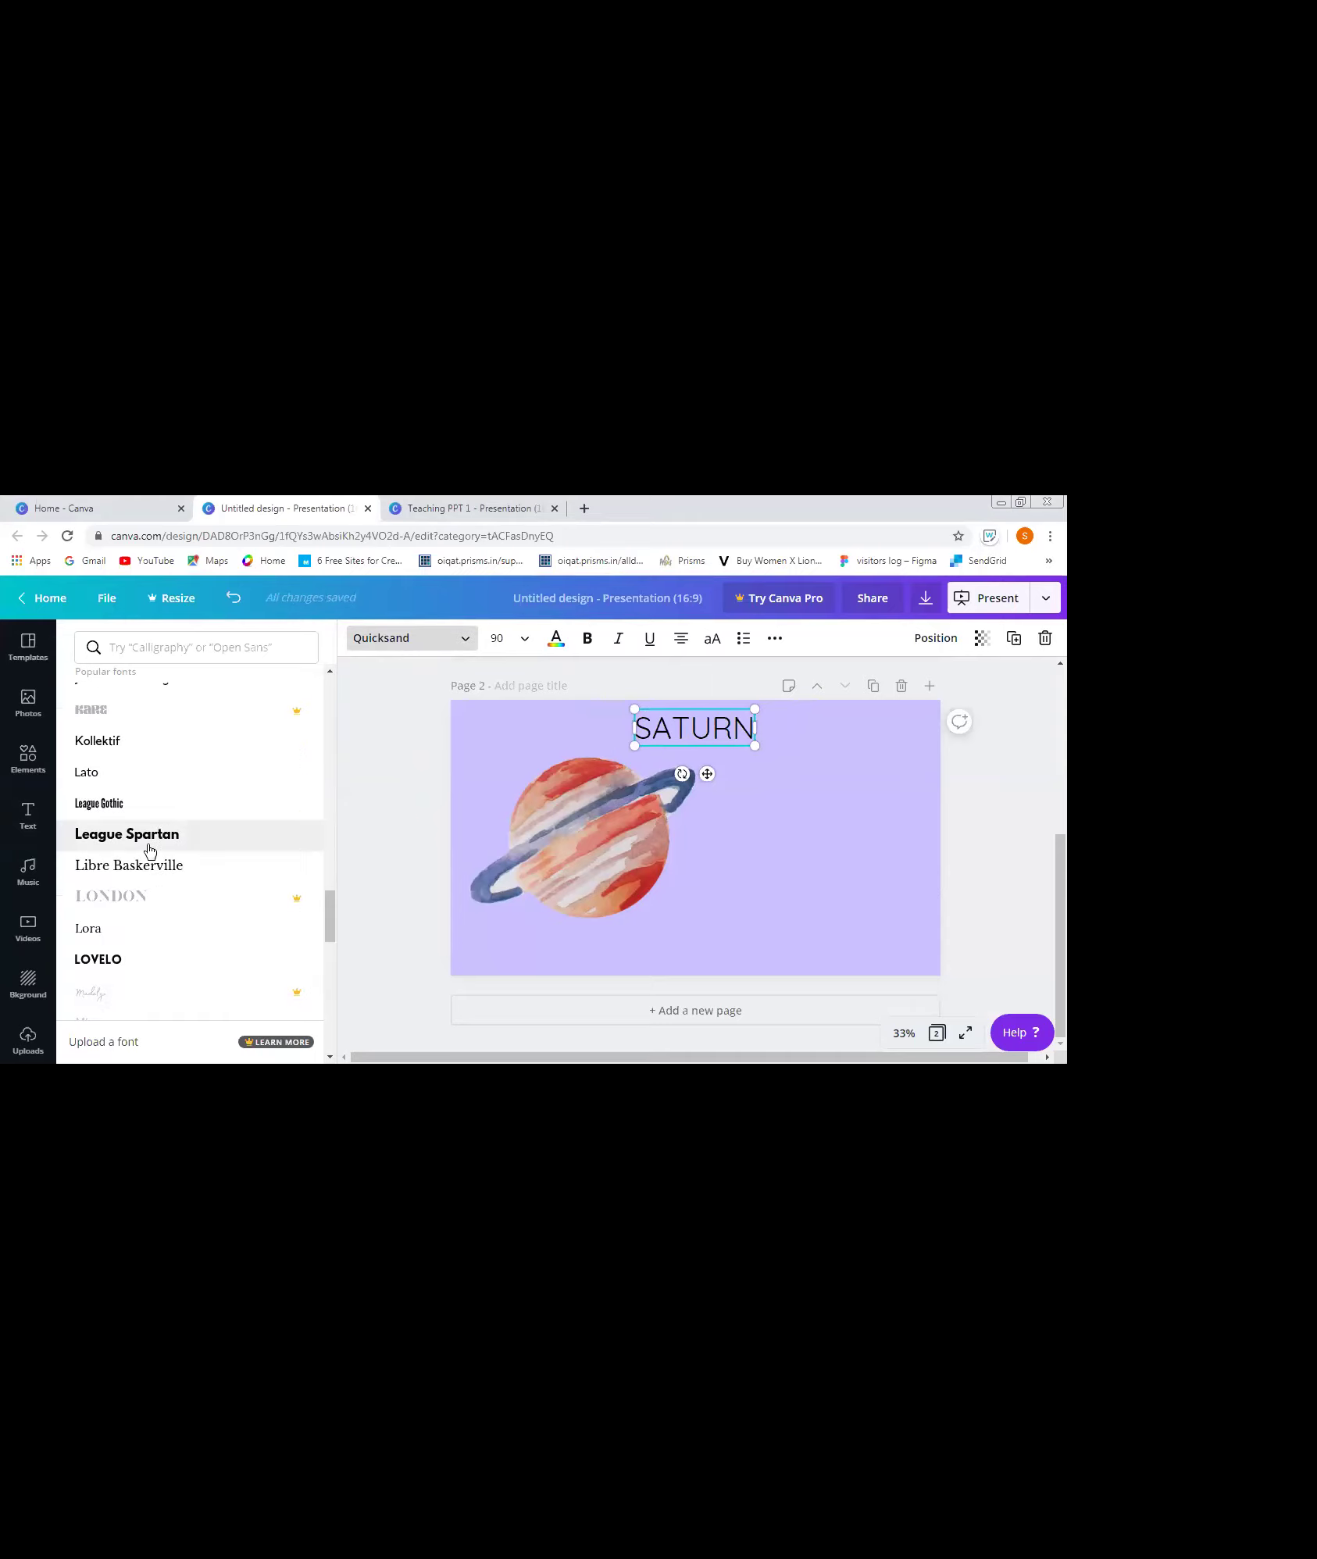
left_click(150, 848)
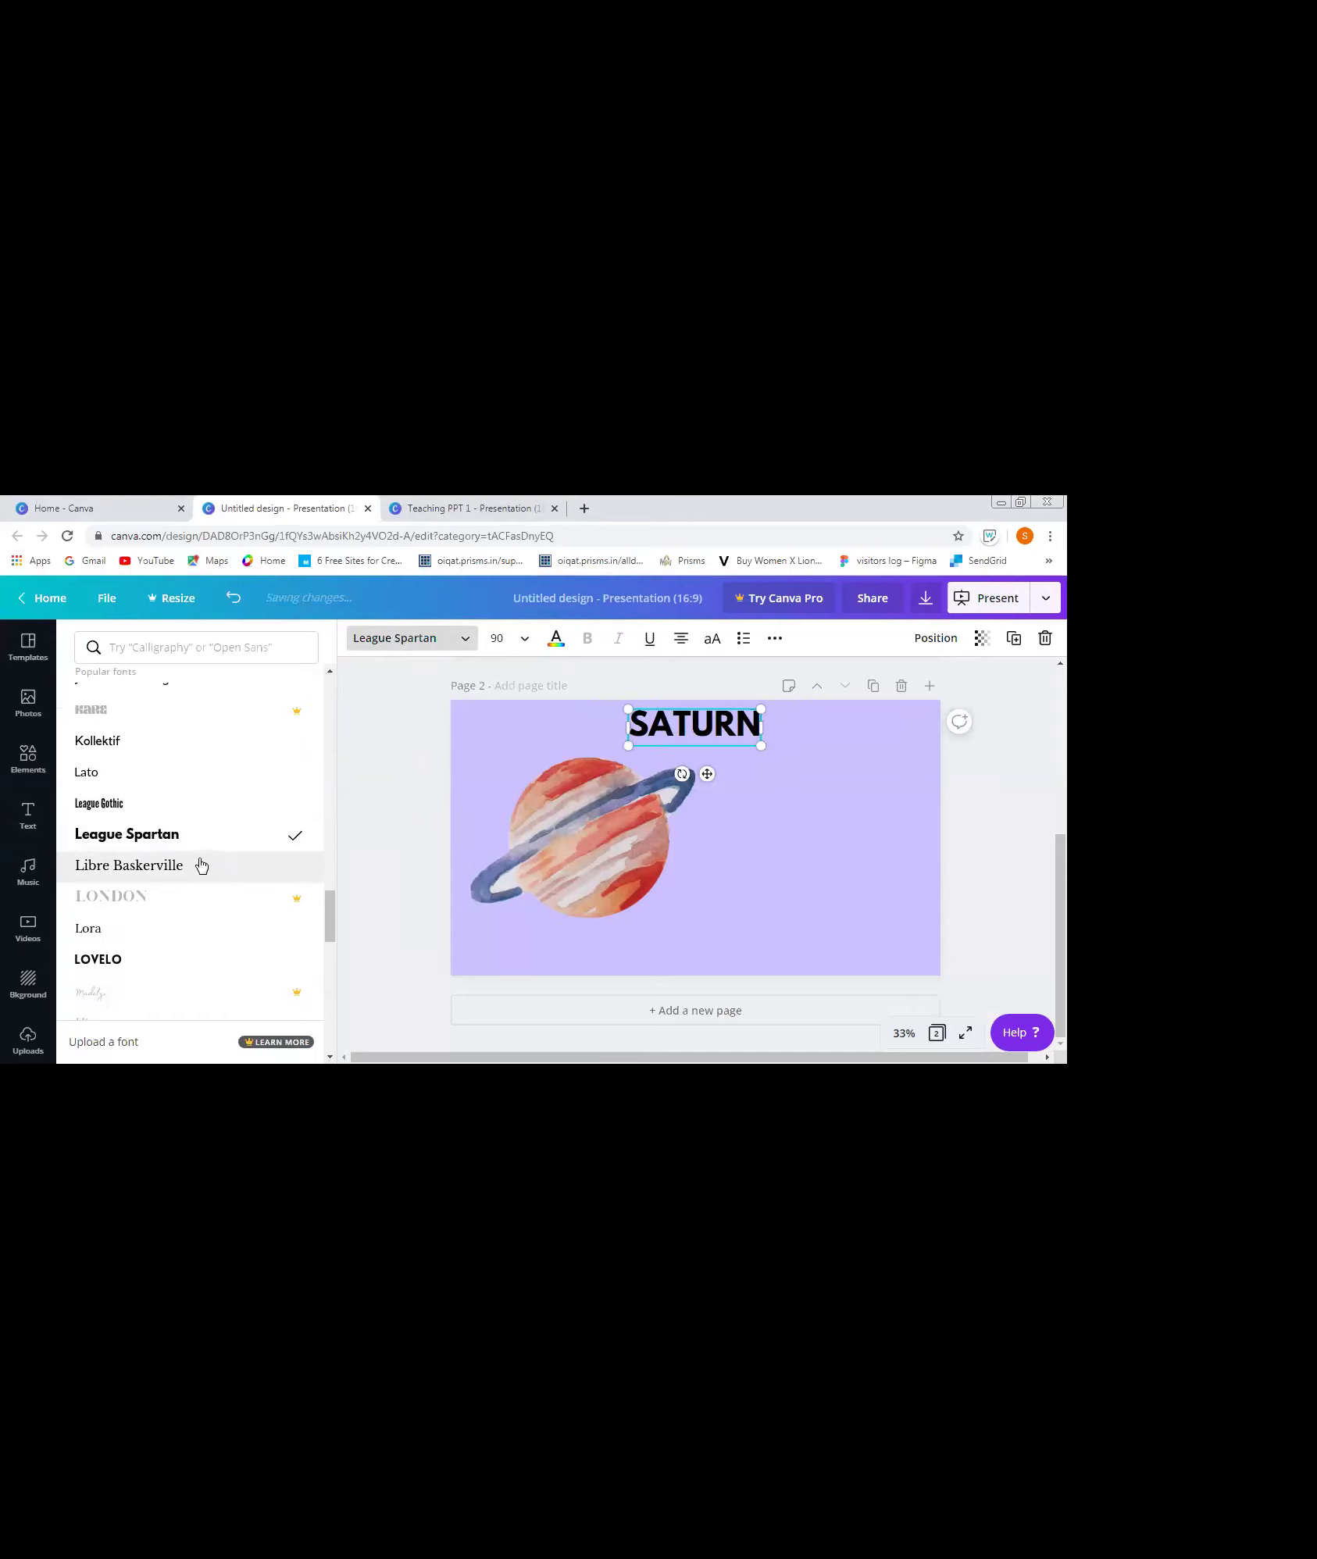
left_click(201, 864)
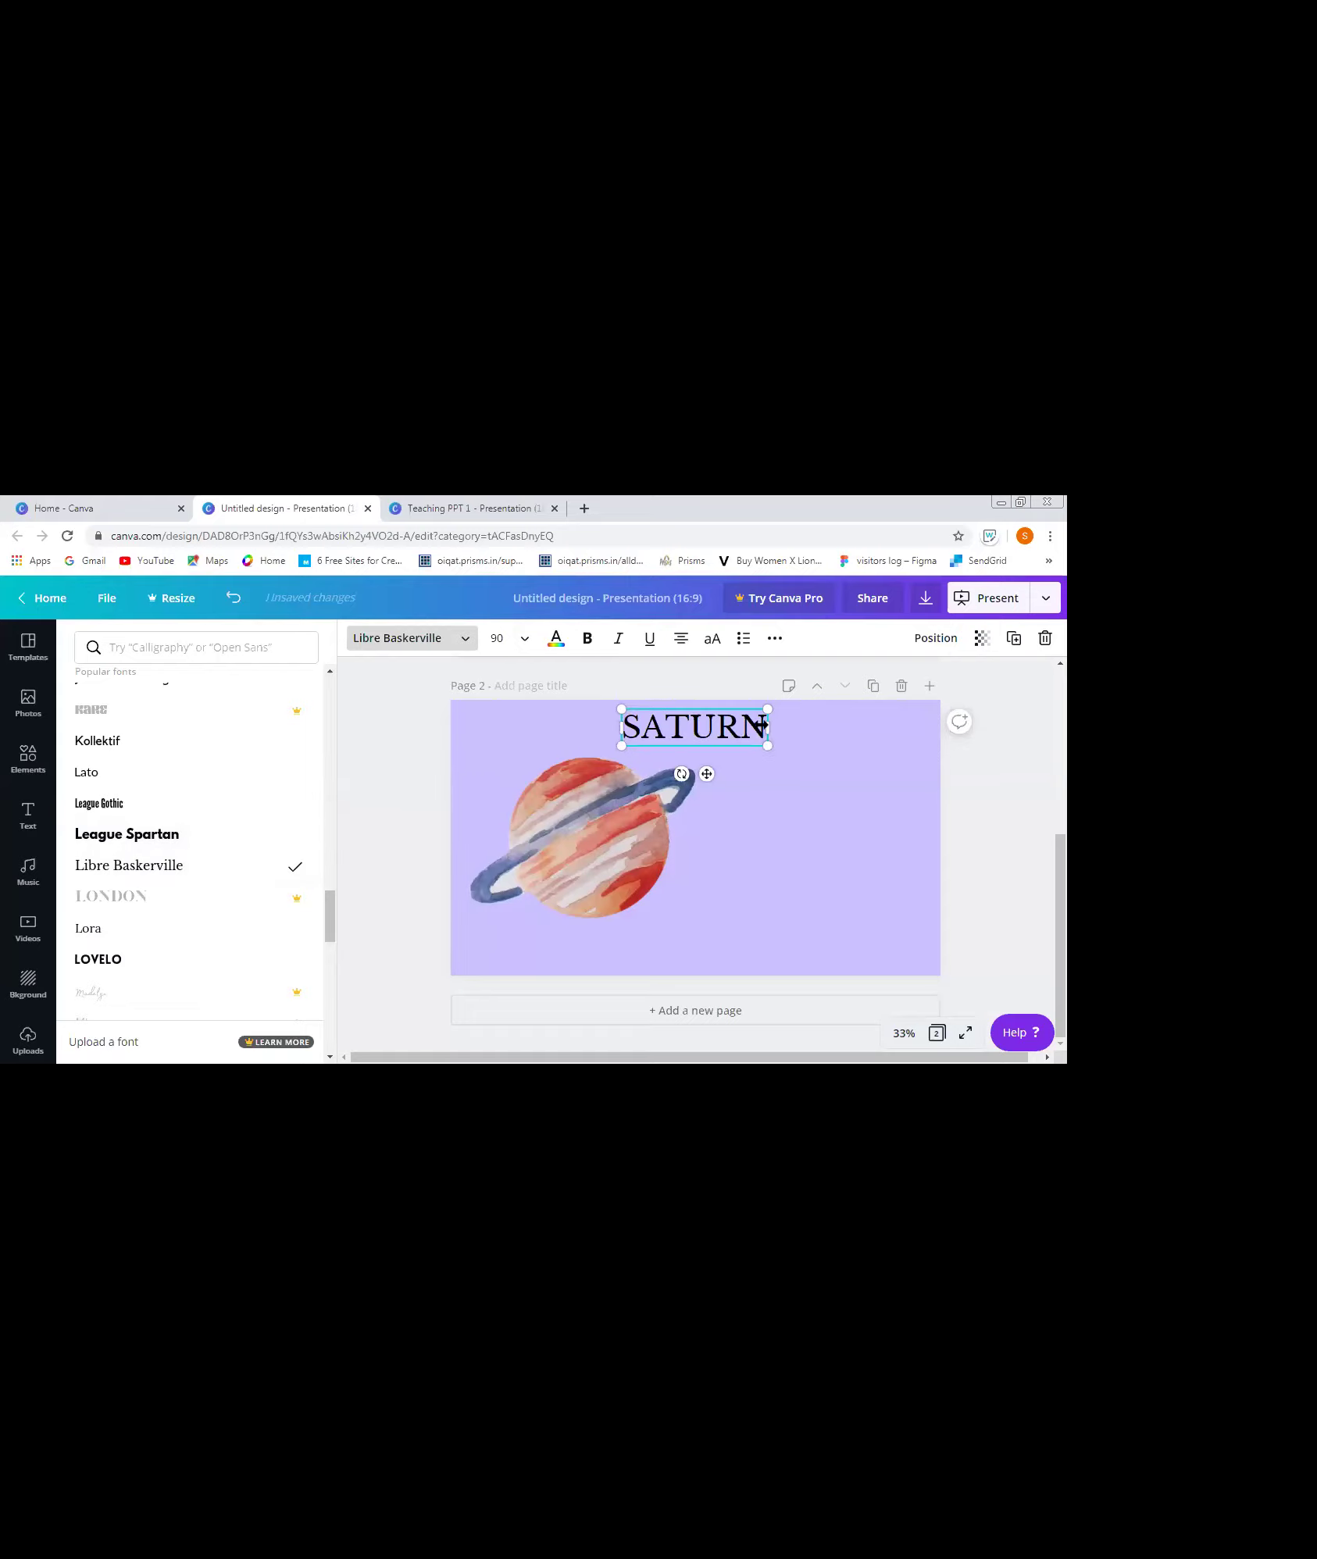
key("Escape")
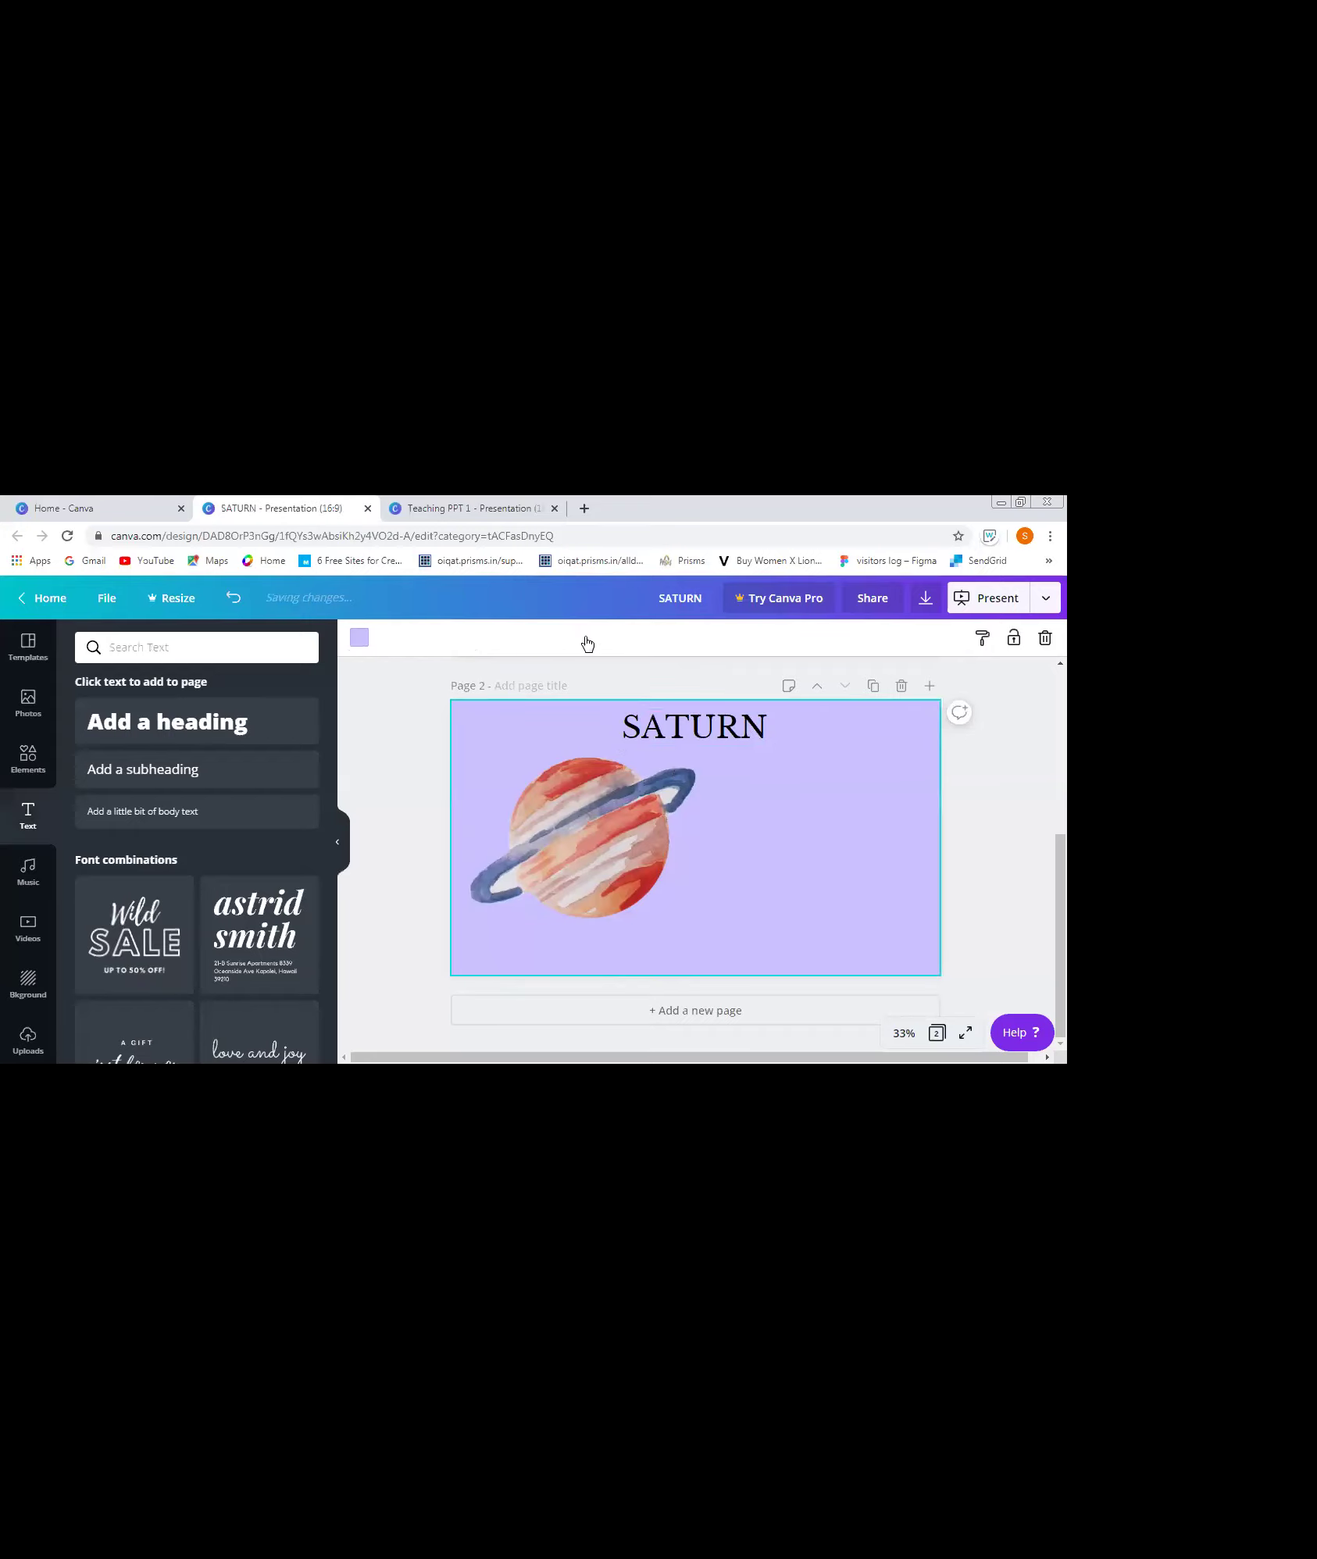
- Cycle the SATURN heading's text alignment to justified
left_click(691, 638)
left_click(691, 638)
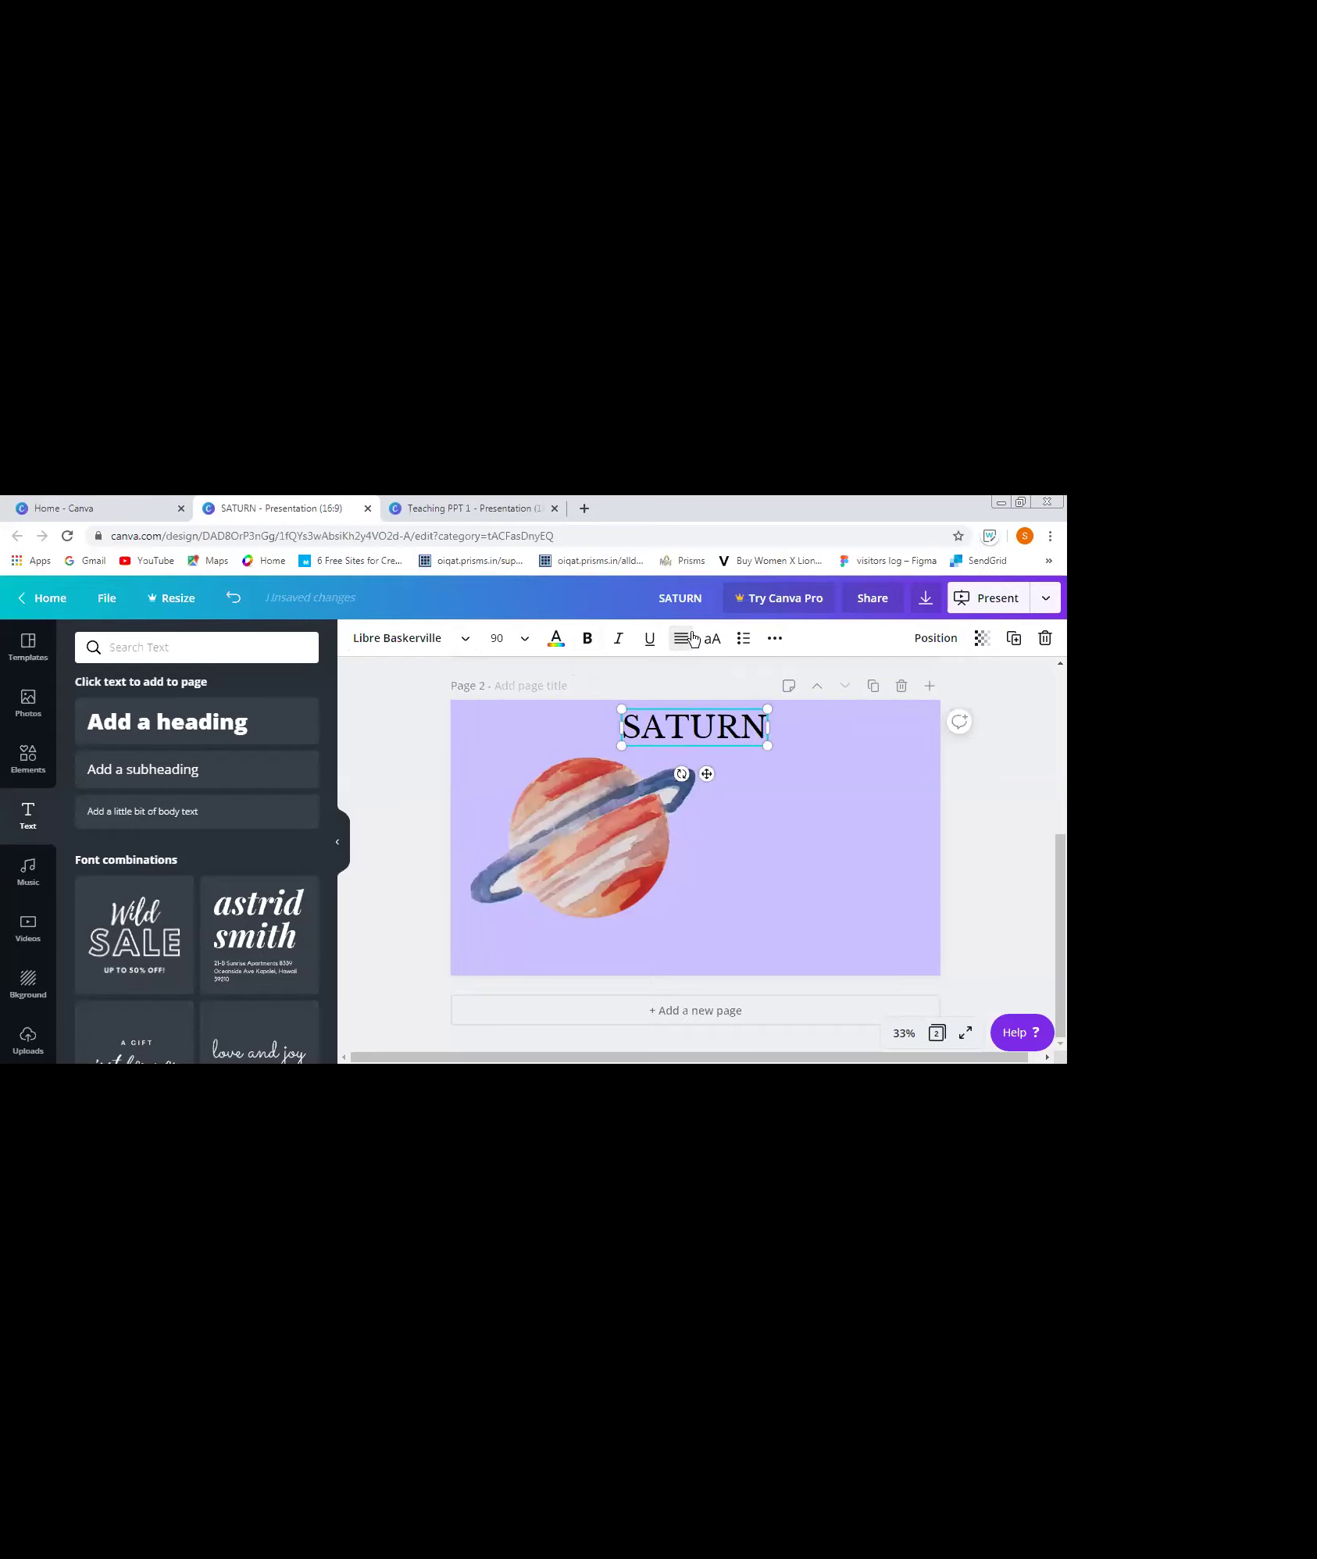
- Add a subheading text box to page 2 and place it beside the planet on its right side
left_click(784, 799)
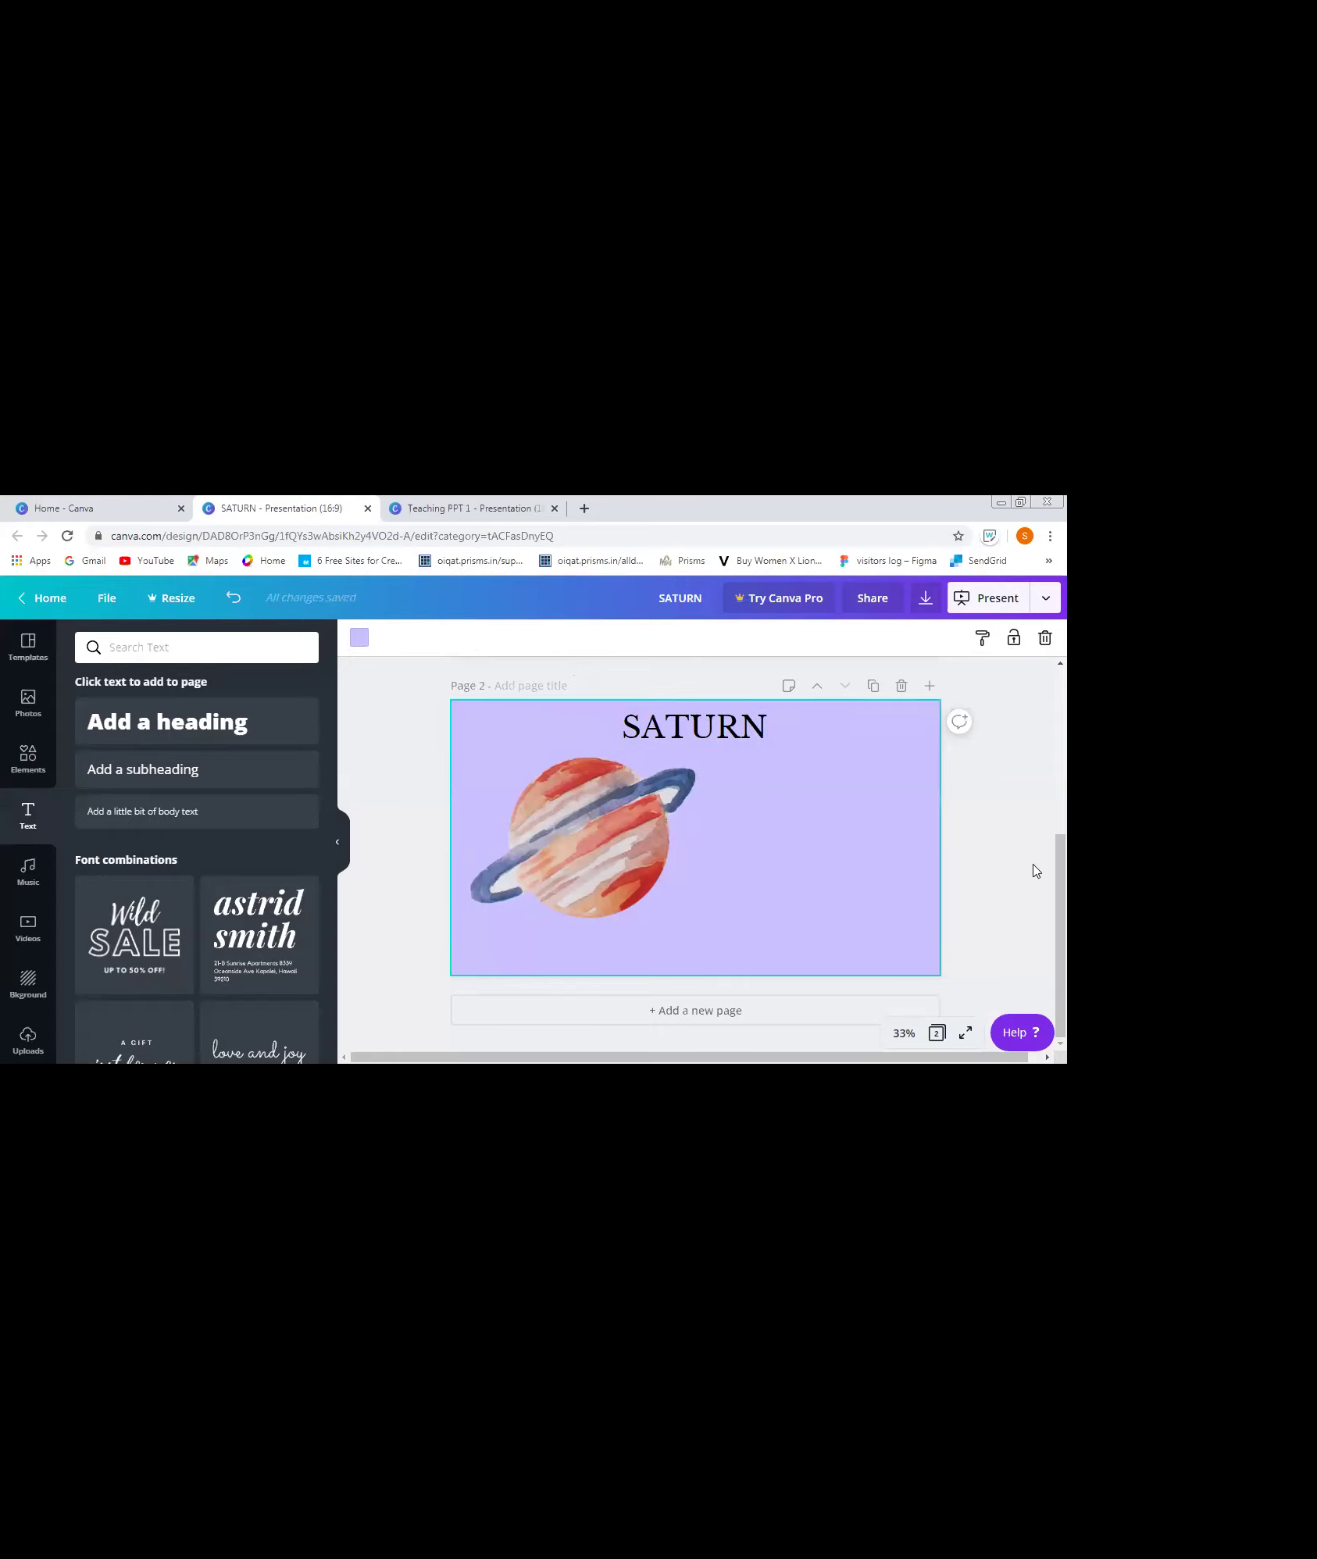
left_click(196, 769)
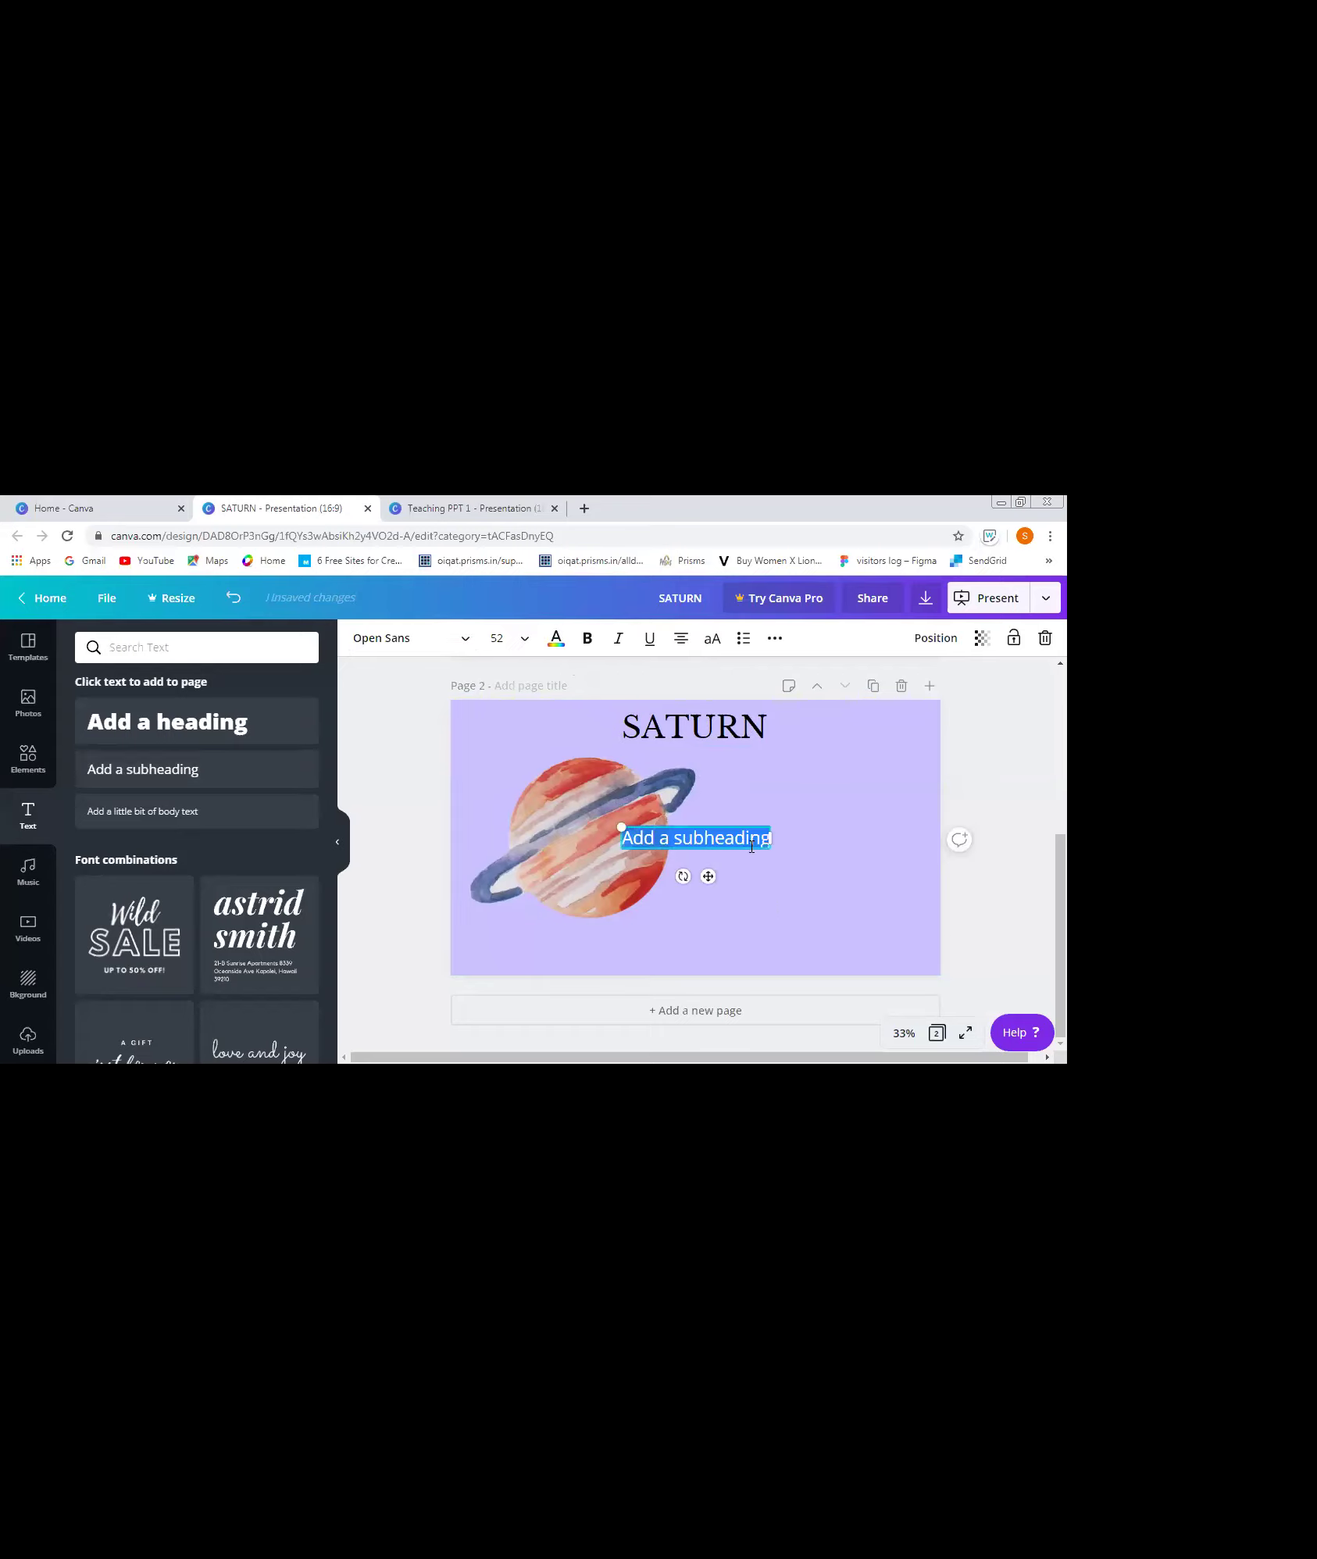
left_click_drag(708, 875, 822, 852)
left_click_drag(660, 728, 731, 799)
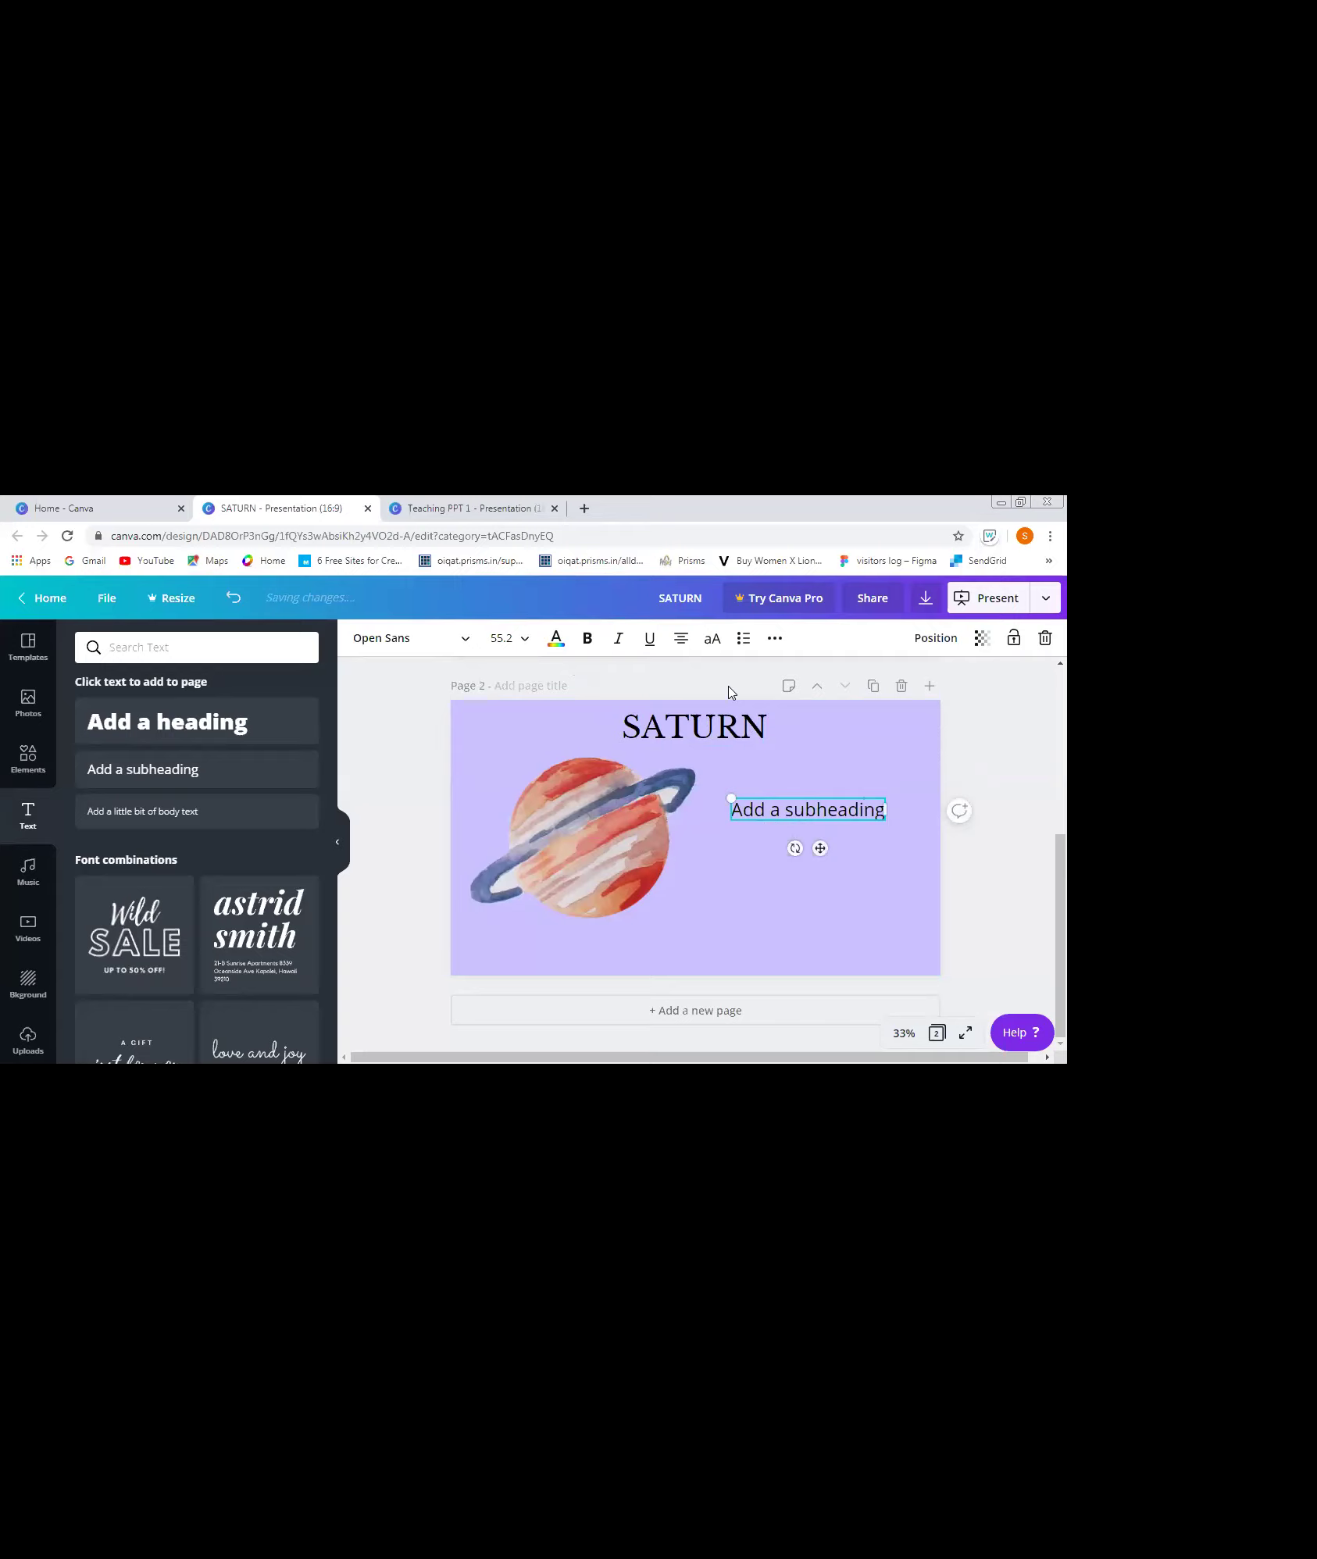
- Set the subheading's font size to 40 and its font to Kollektif
left_click(503, 638)
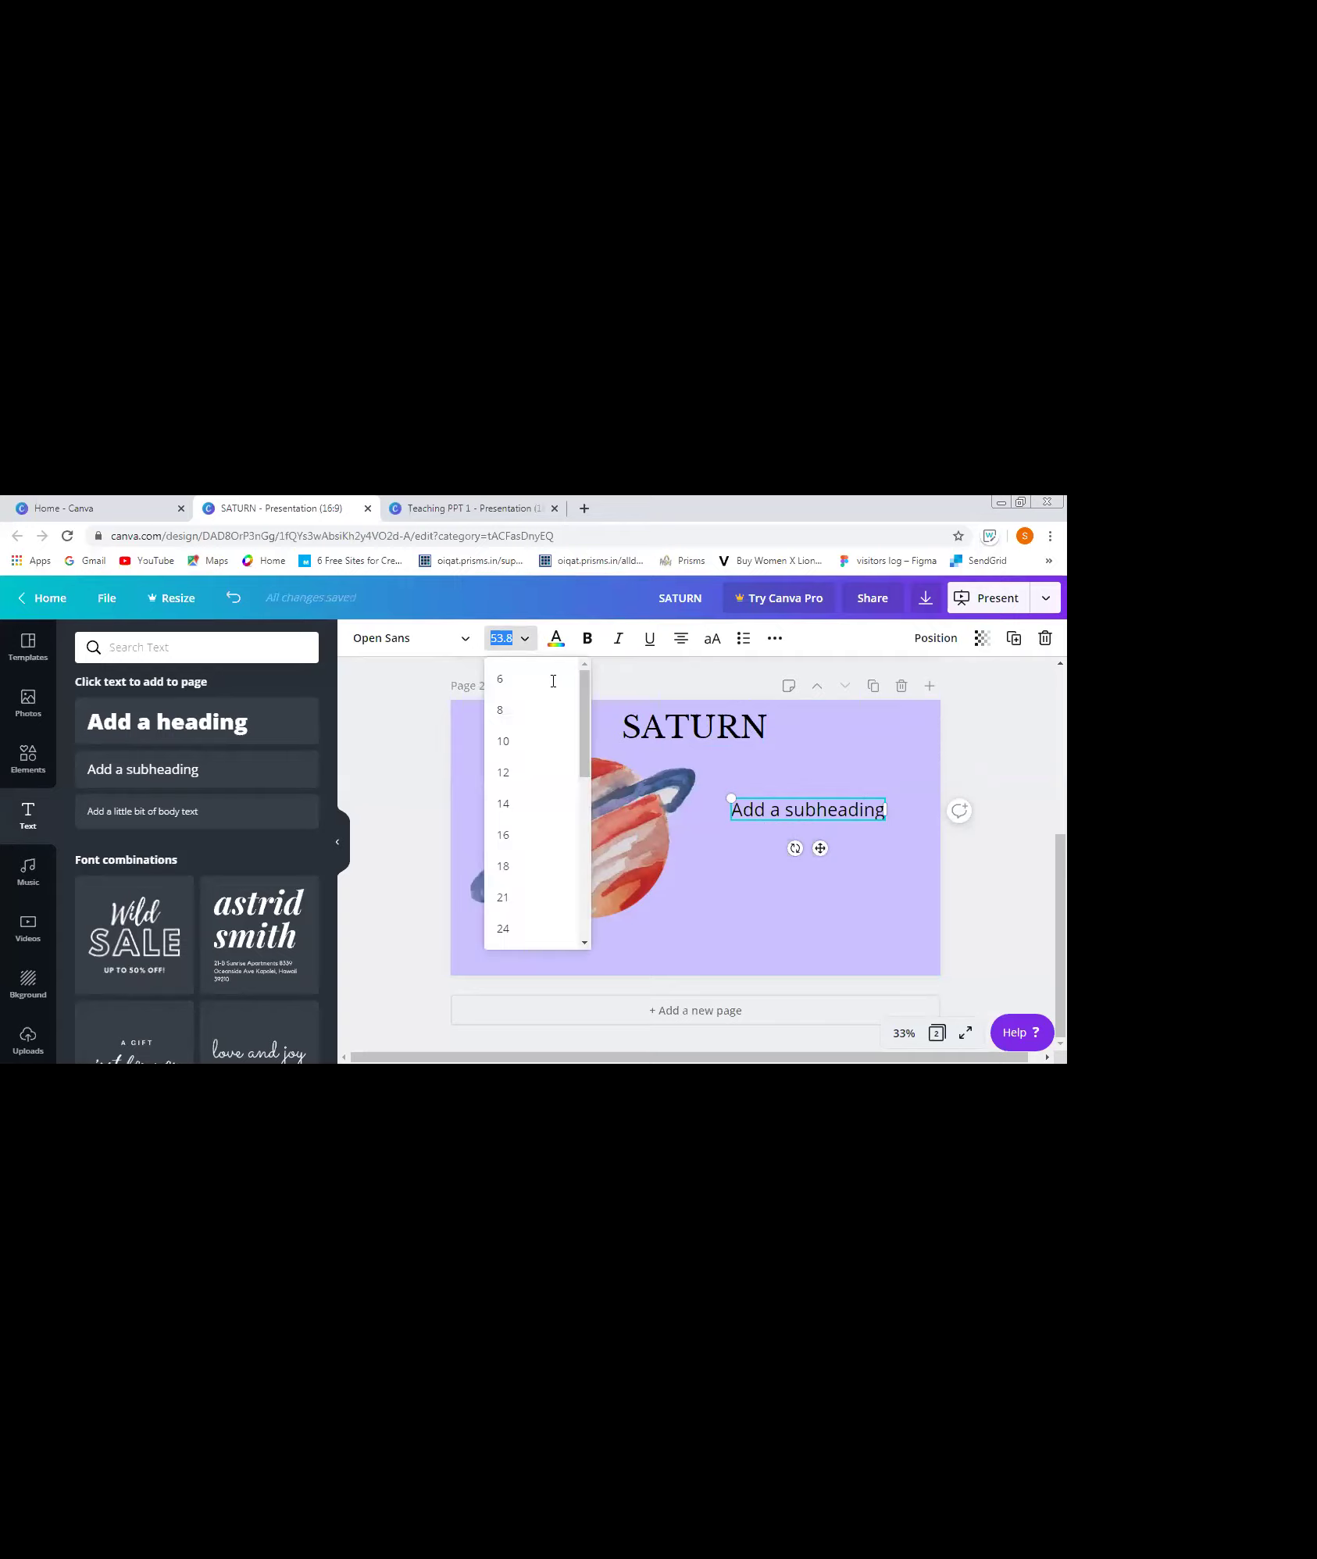
type("40")
key("Return")
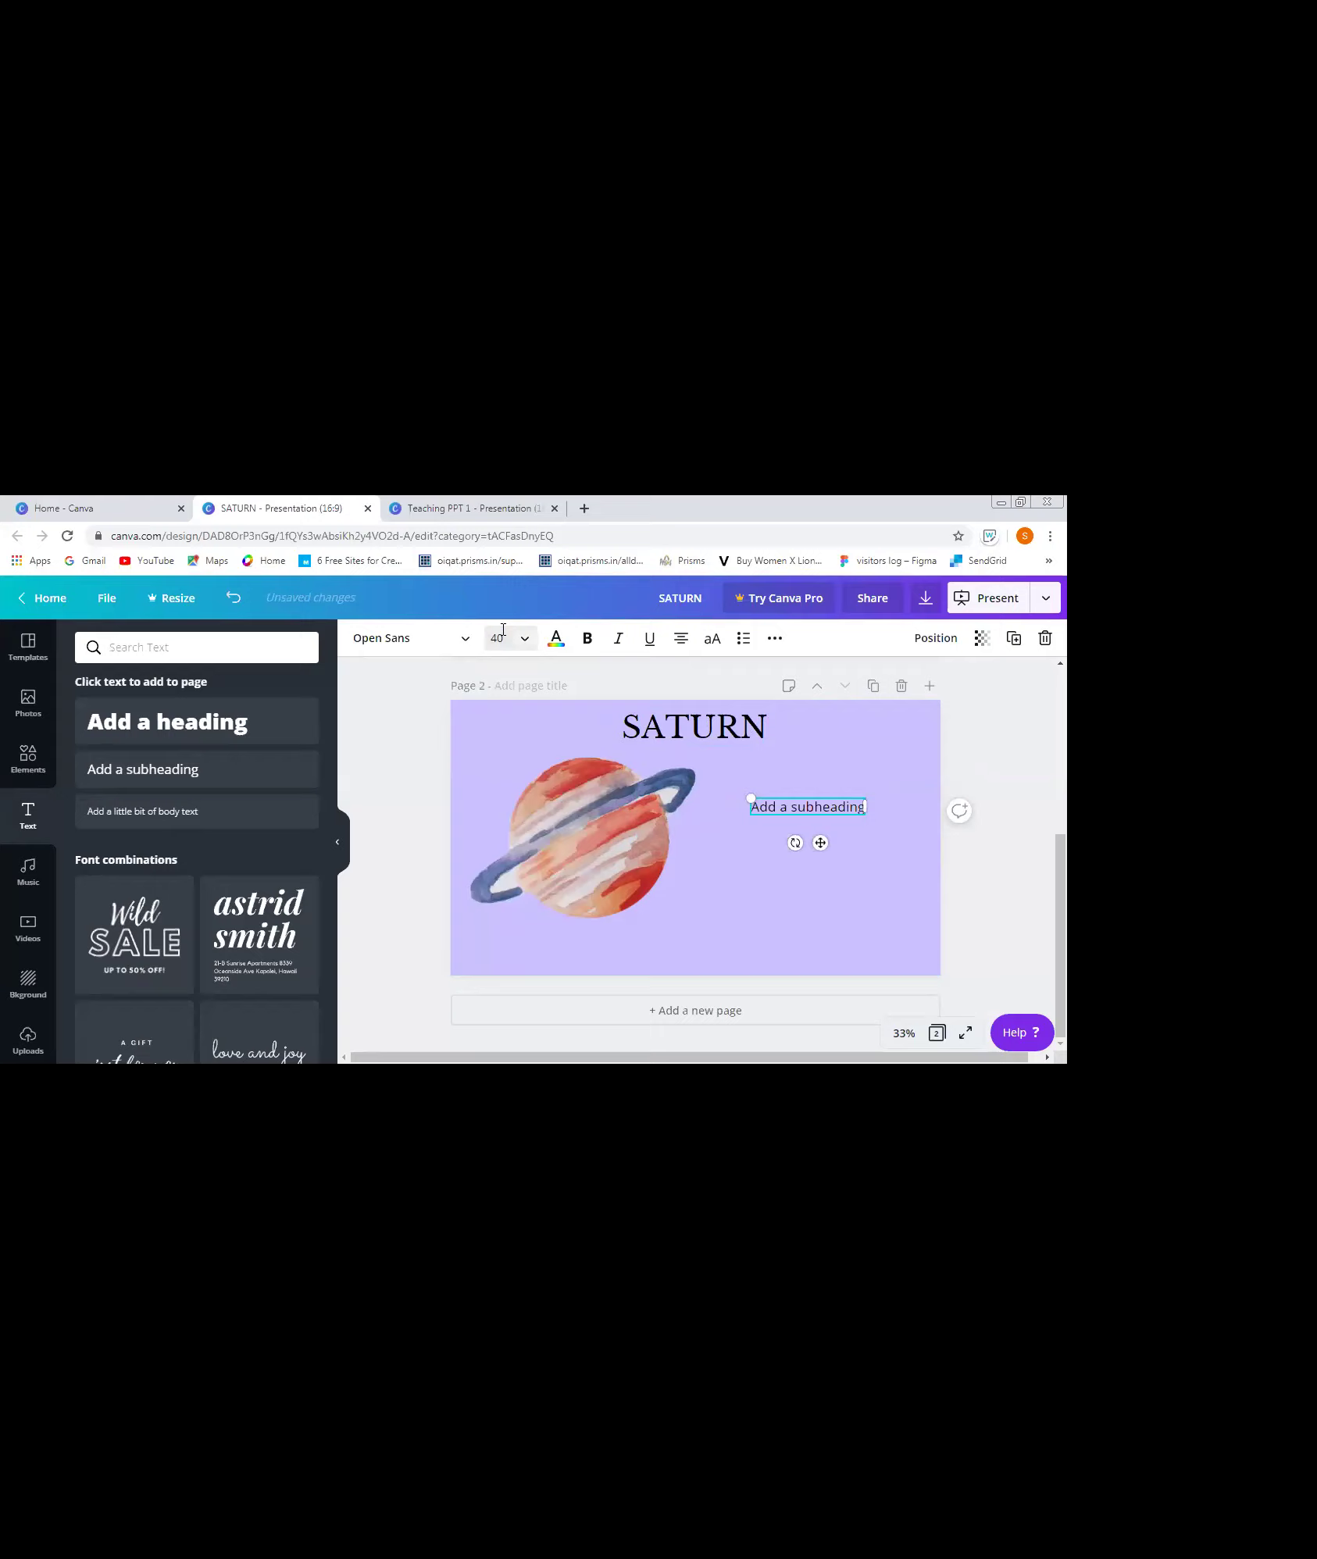
left_click(448, 645)
left_click(202, 785)
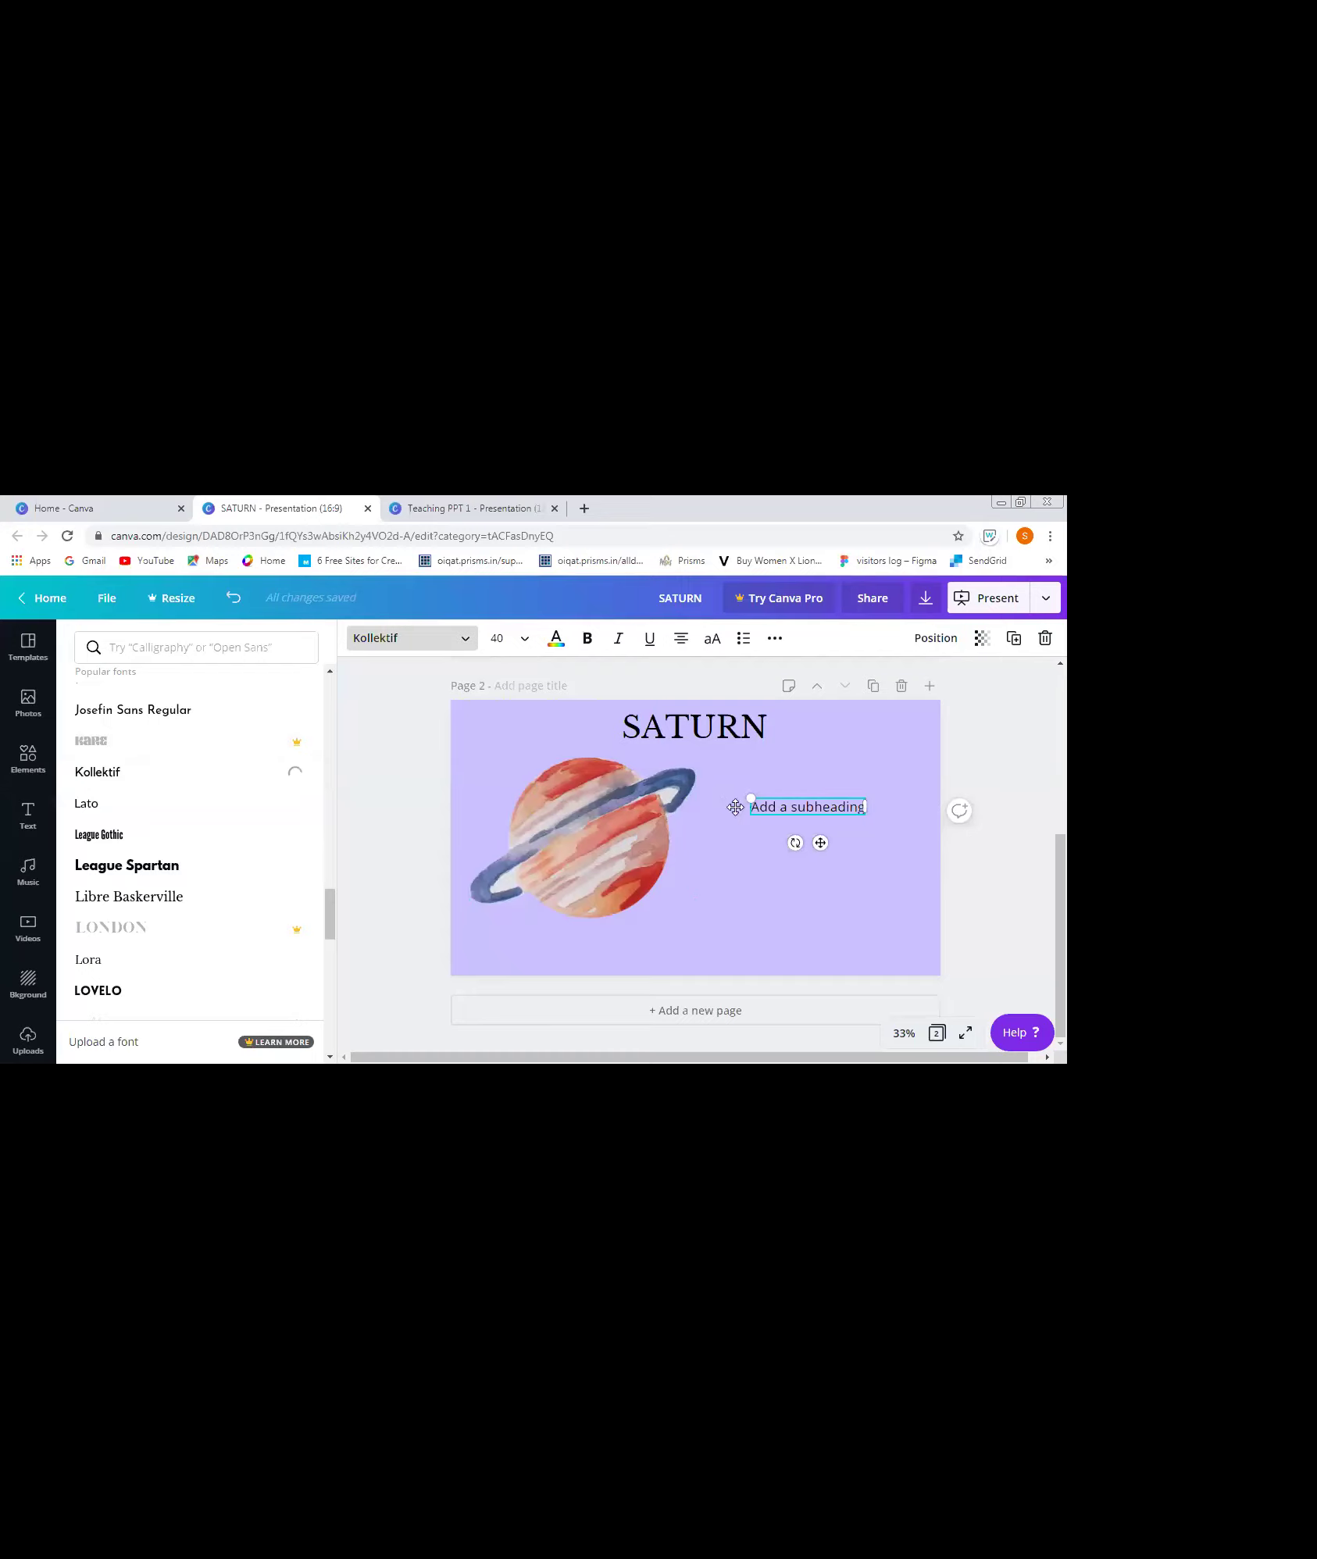
- Widen the subheading's text box and move it to fill the space between the planet and the page's right edge
mouse_move(820, 842)
left_mouse_down()
mouse_move(875, 833)
mouse_move(835, 838)
left_mouse_up()
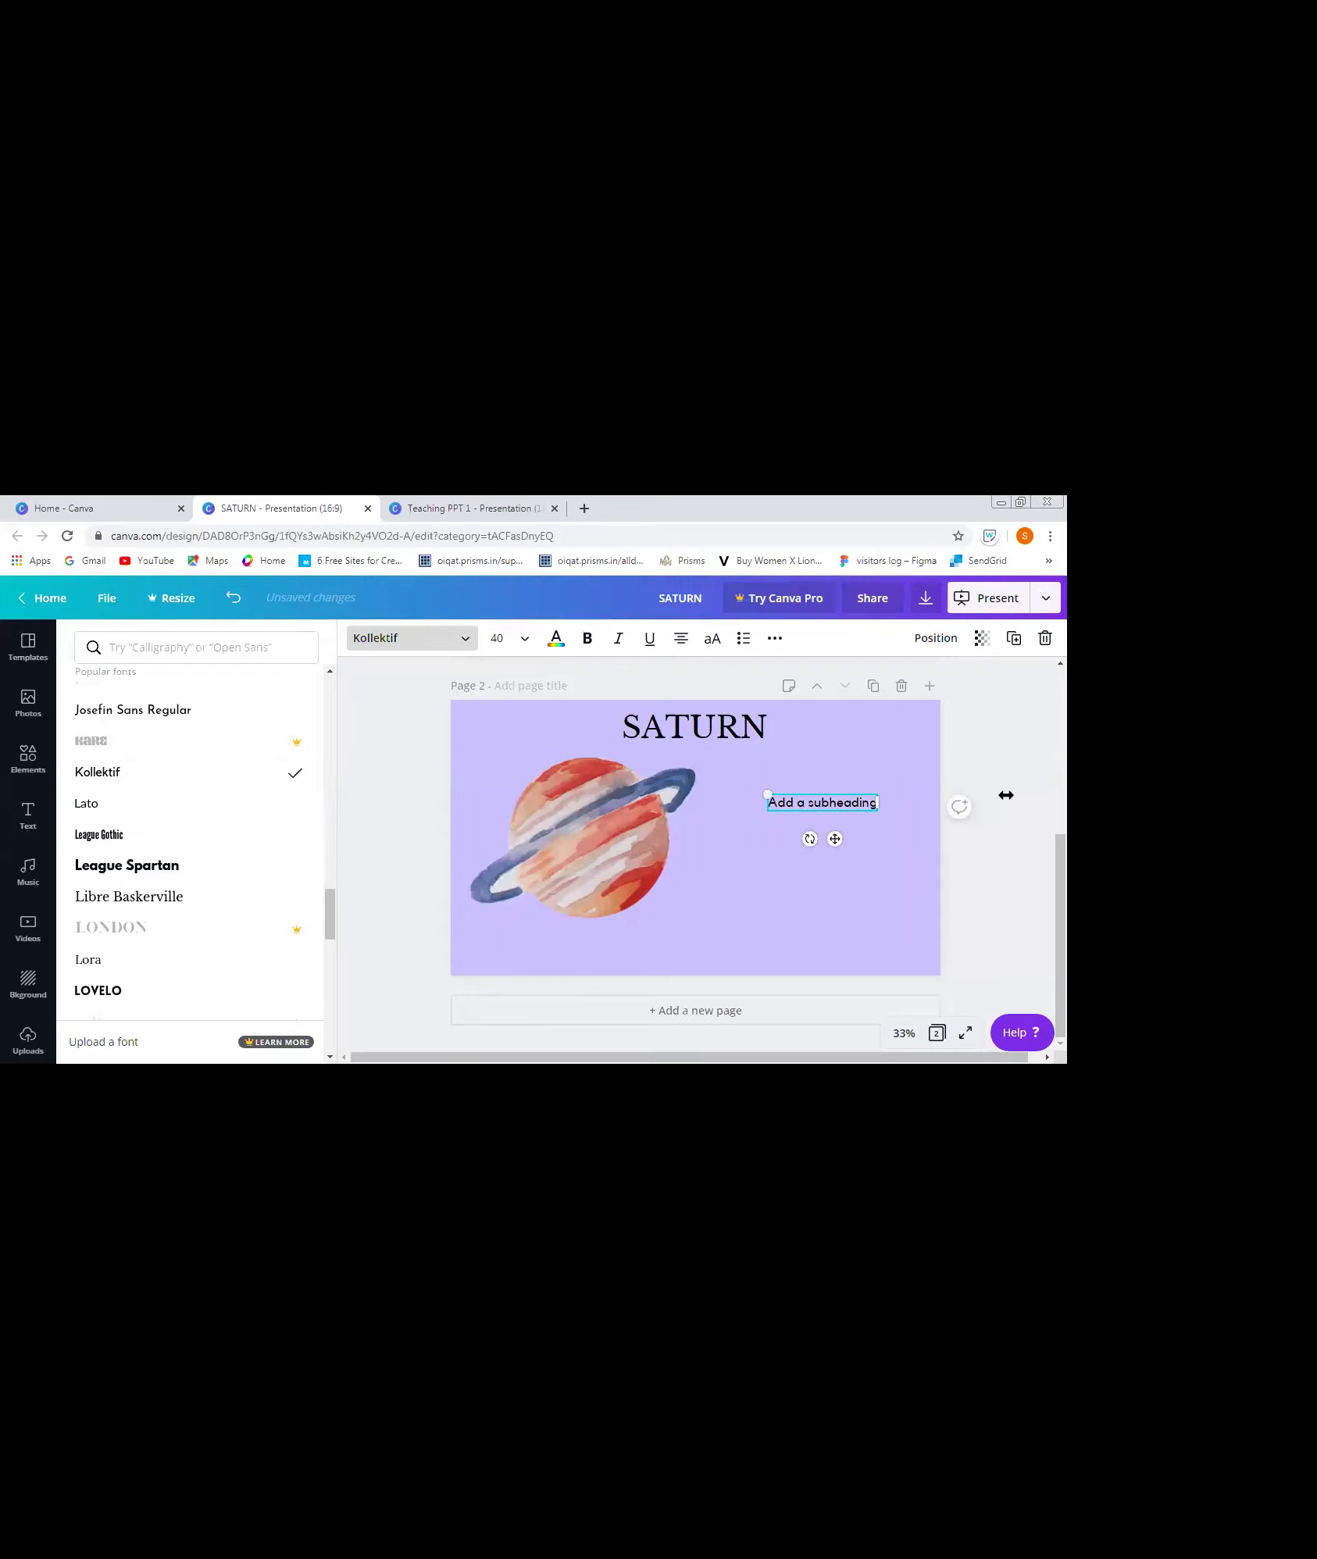
left_click_drag(1006, 794, 1003, 794)
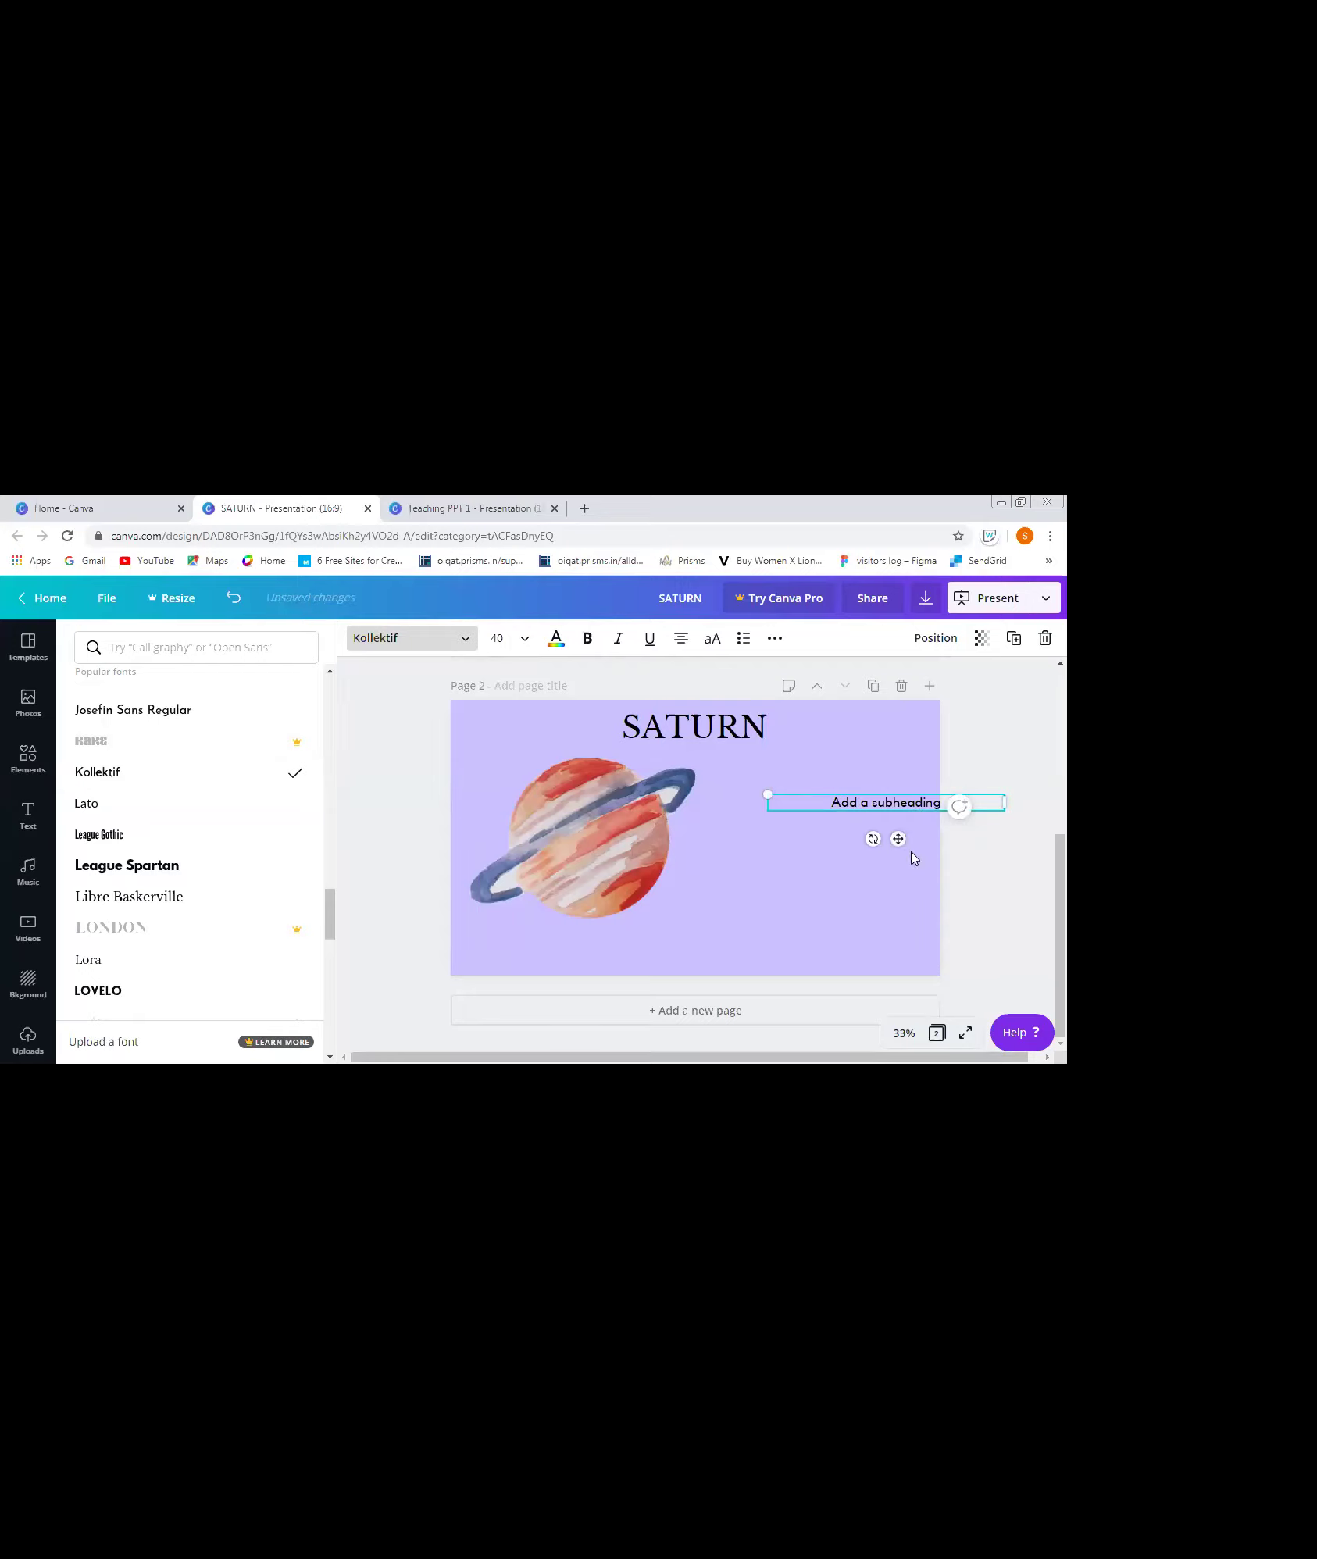
left_click_drag(897, 839, 834, 843)
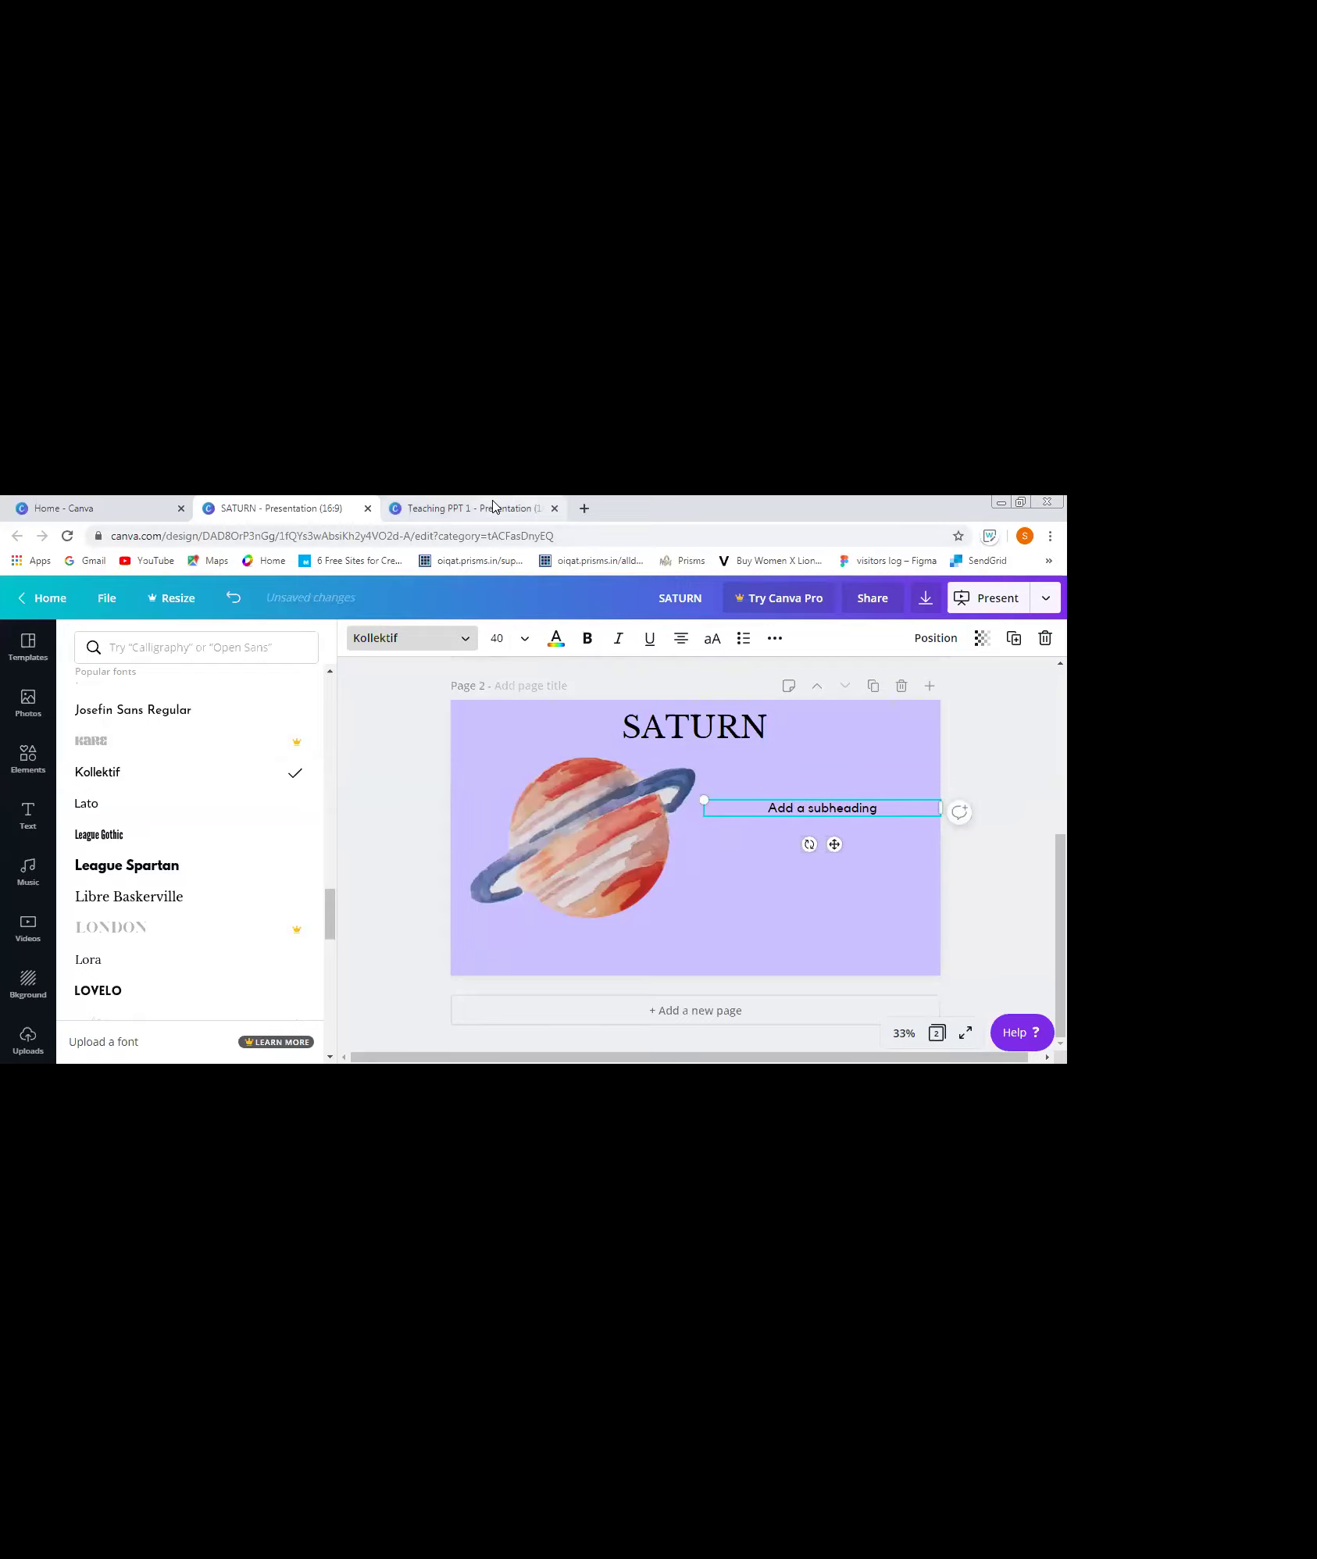
- Switch to the Teaching PPT 1 presentation and leave its full-screen view to return to the editor
left_click(545, 509)
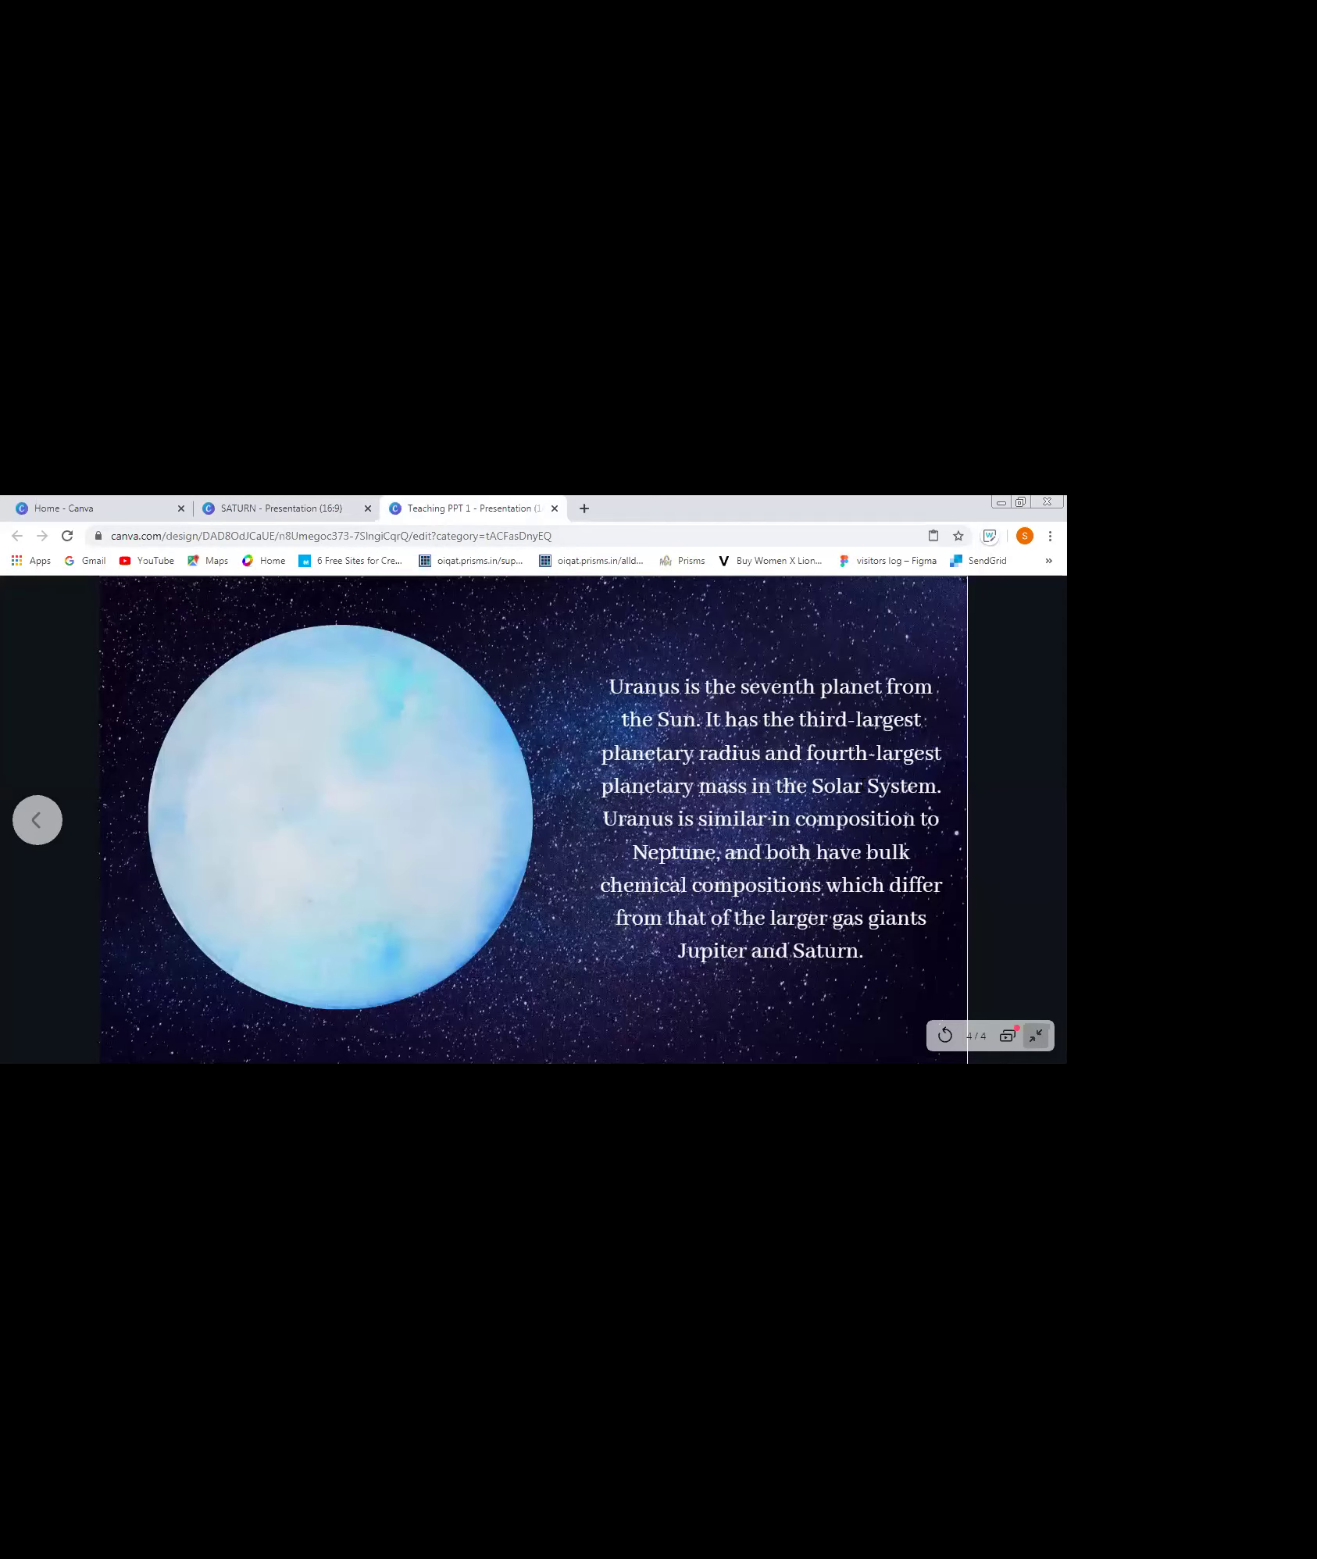
key("Escape")
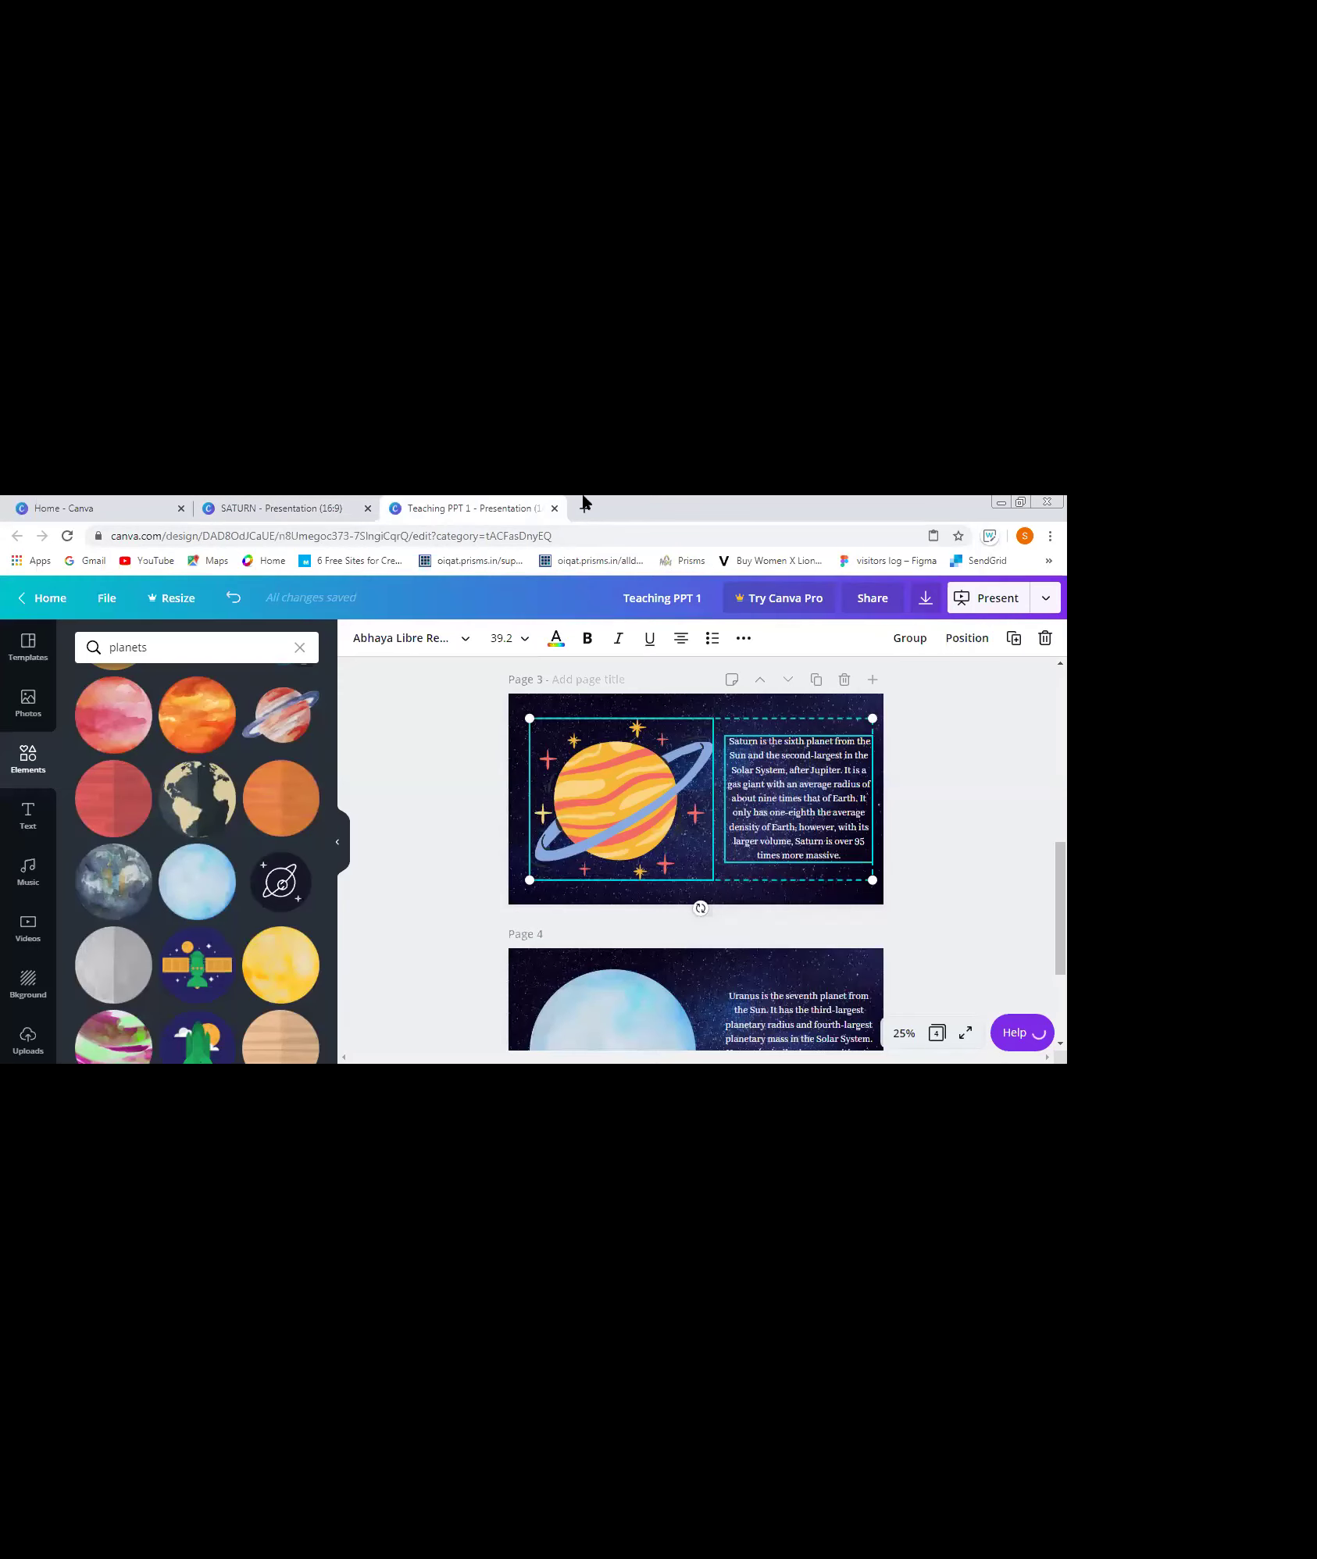